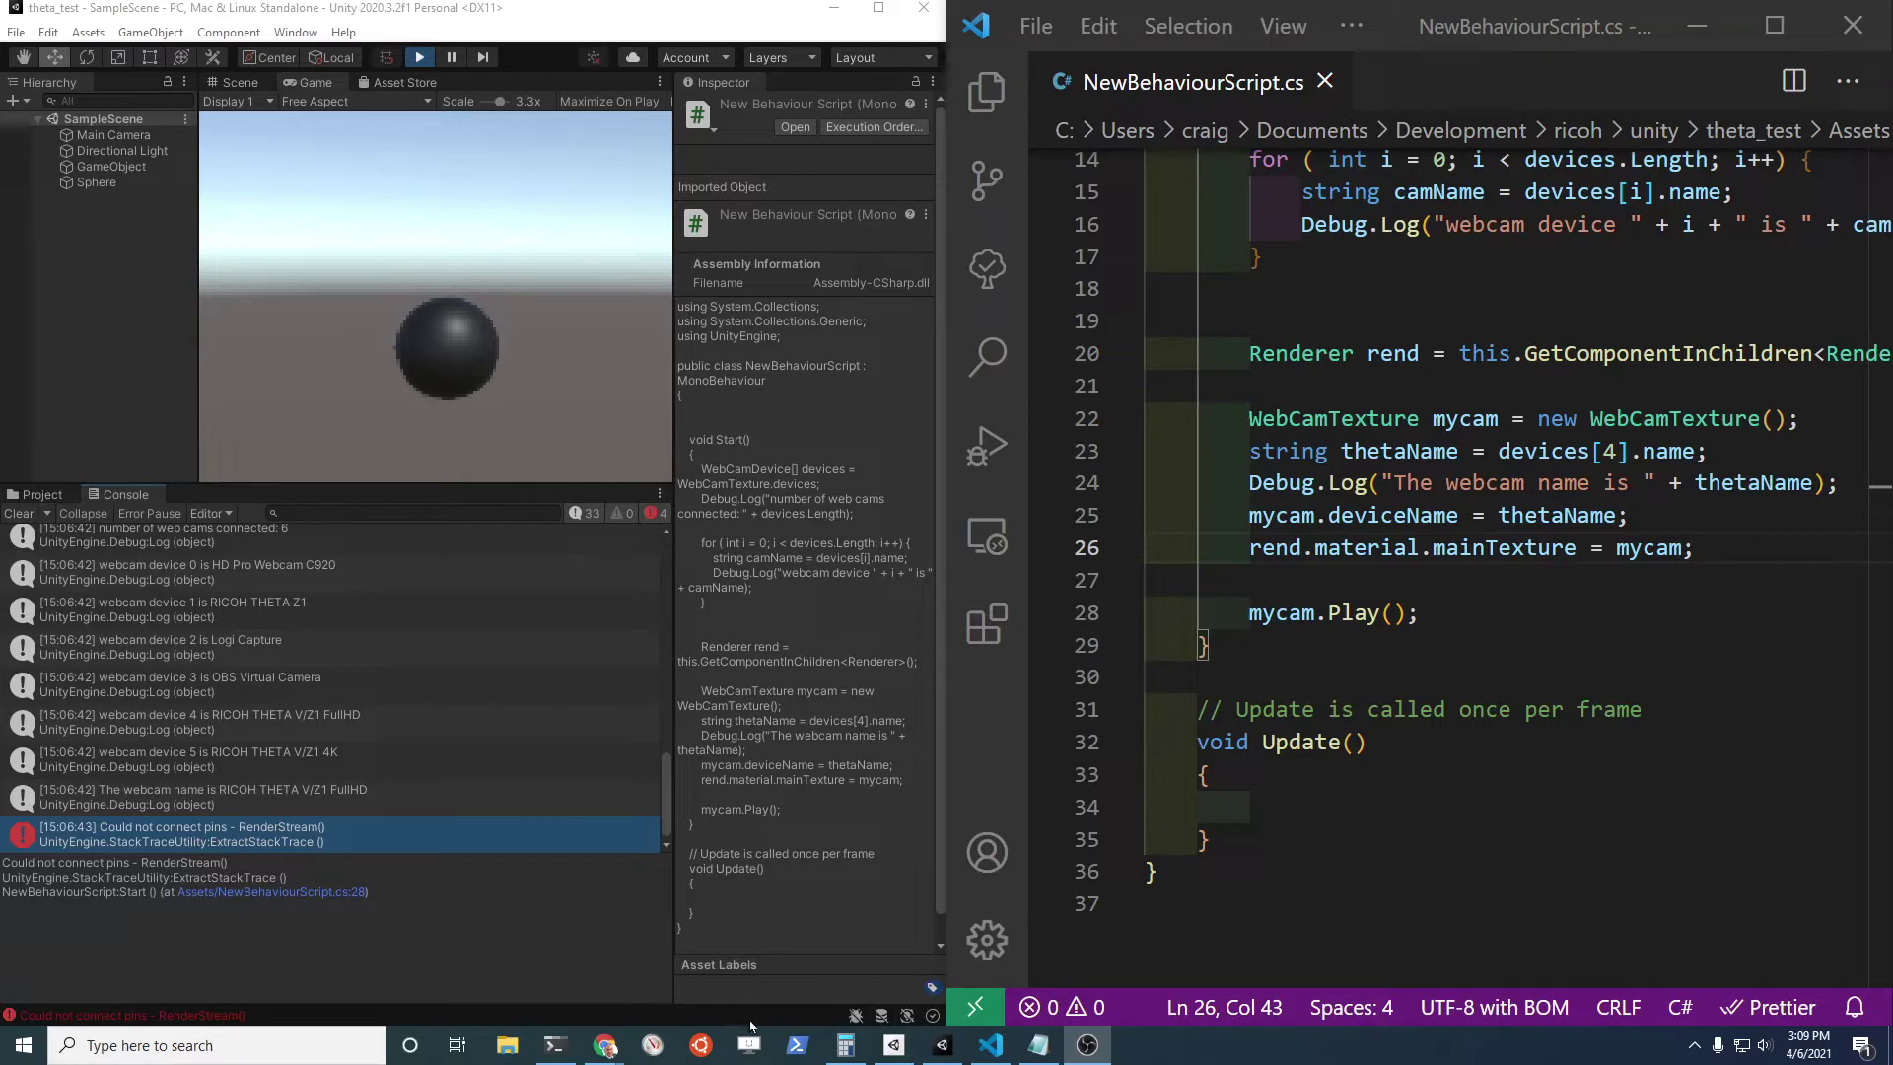
Bring the Unity project back in front of the Notepad error note.
left_click(1038, 1044)
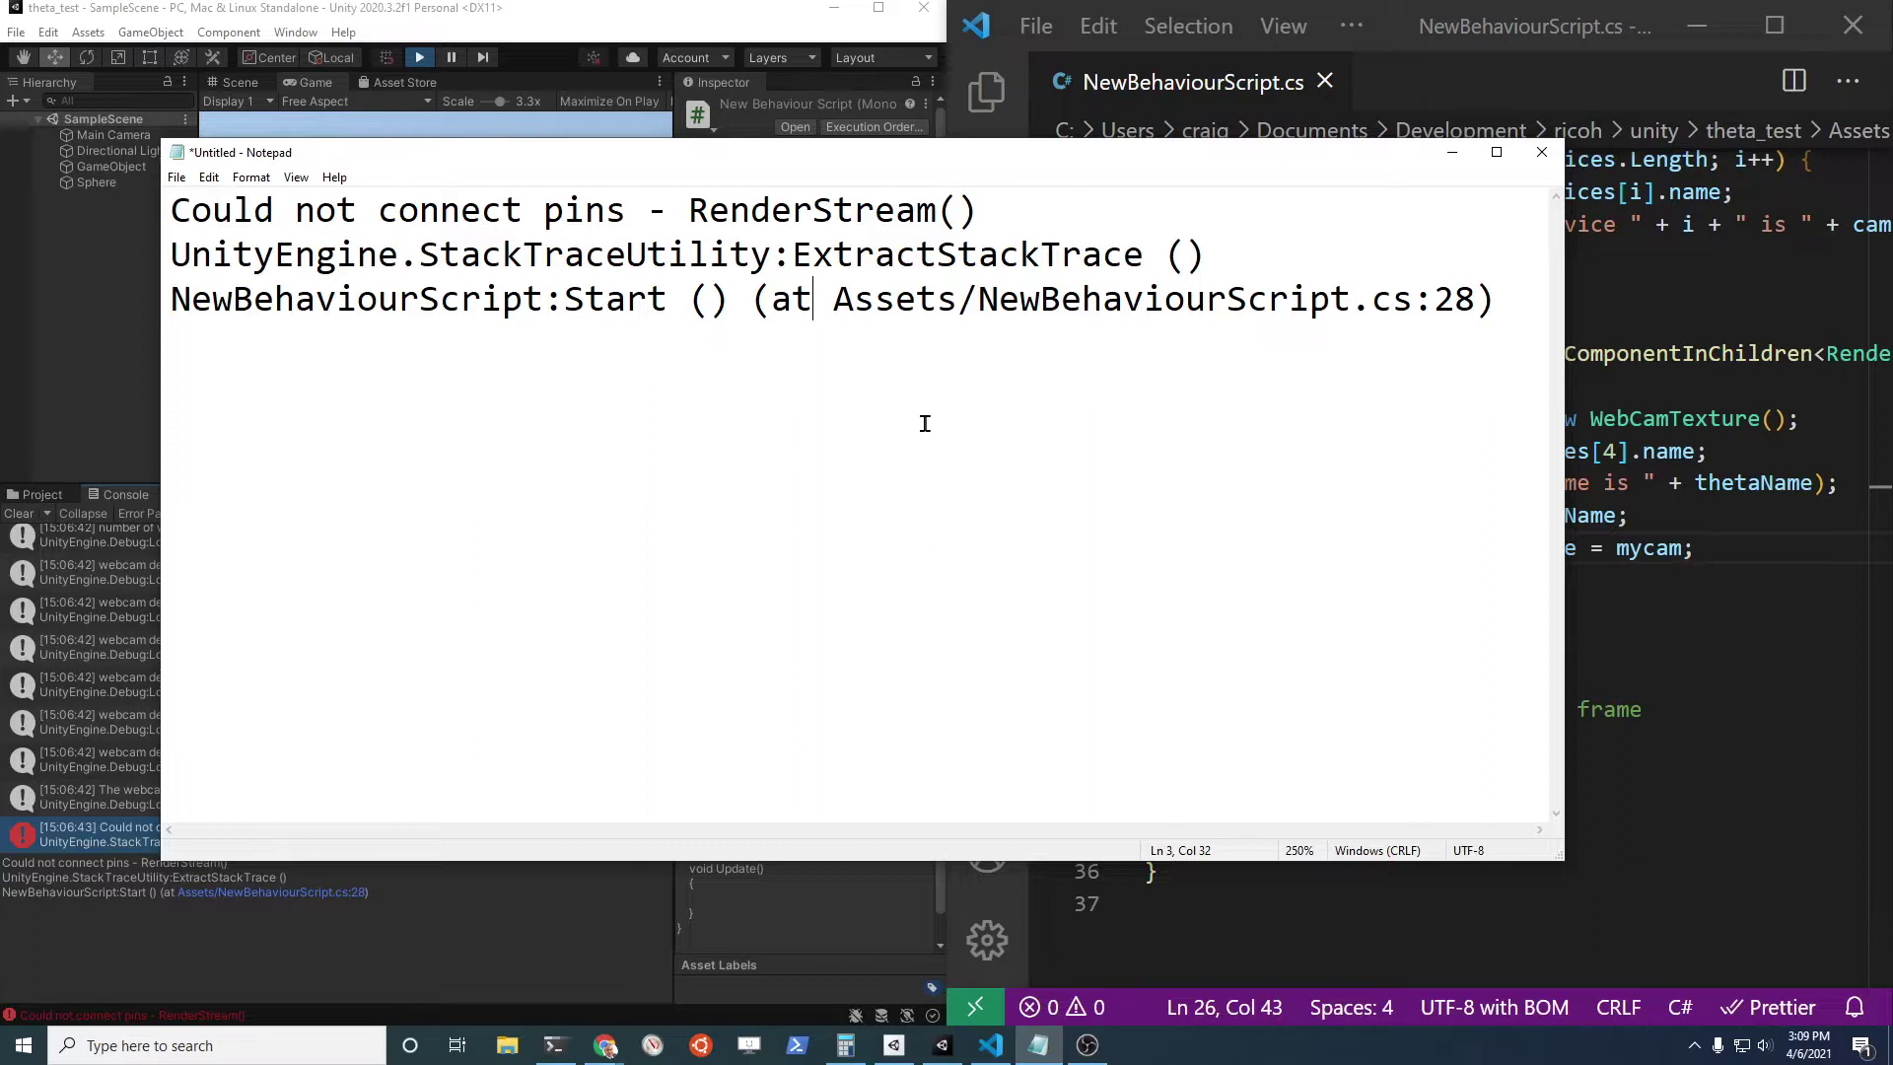
left_click(649, 88)
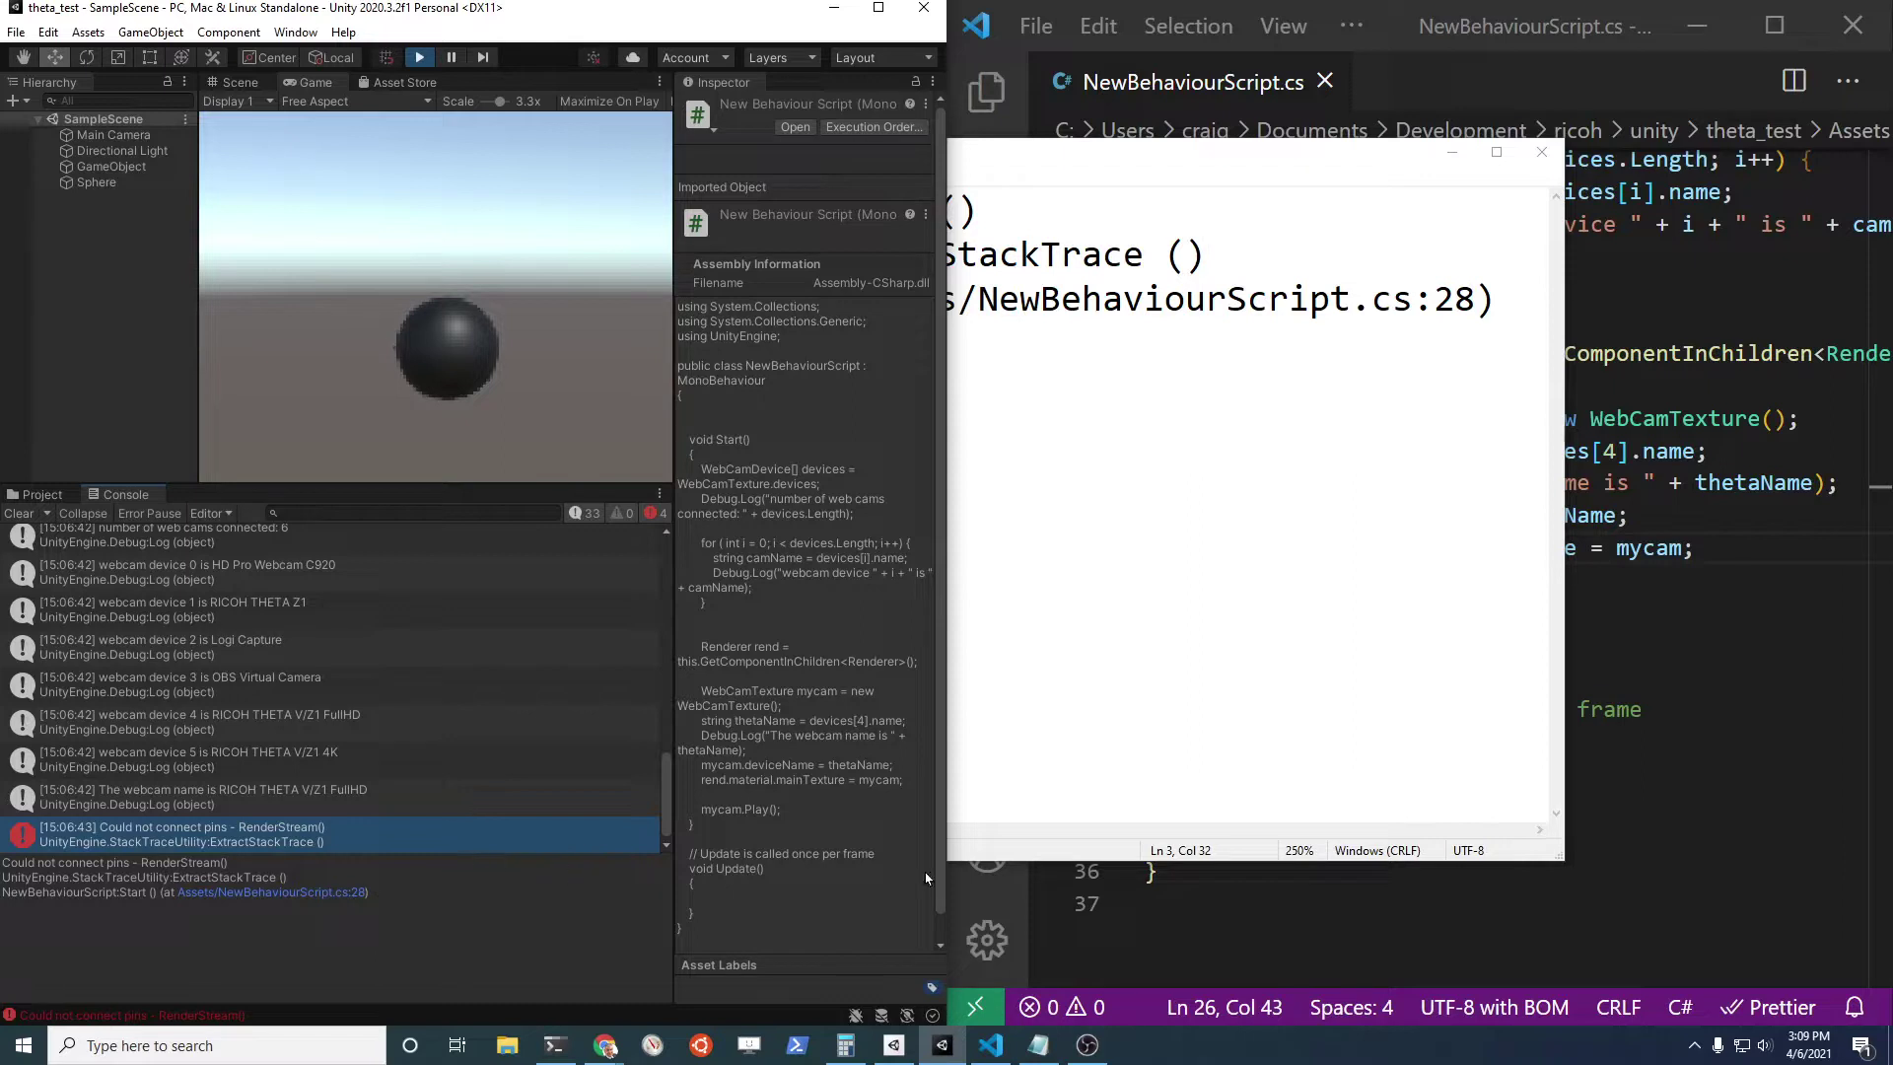
Select RICOH THETA UVC V/Z1 from the 'uvc' app search and choose Uninstall.
left_click(1664, 800)
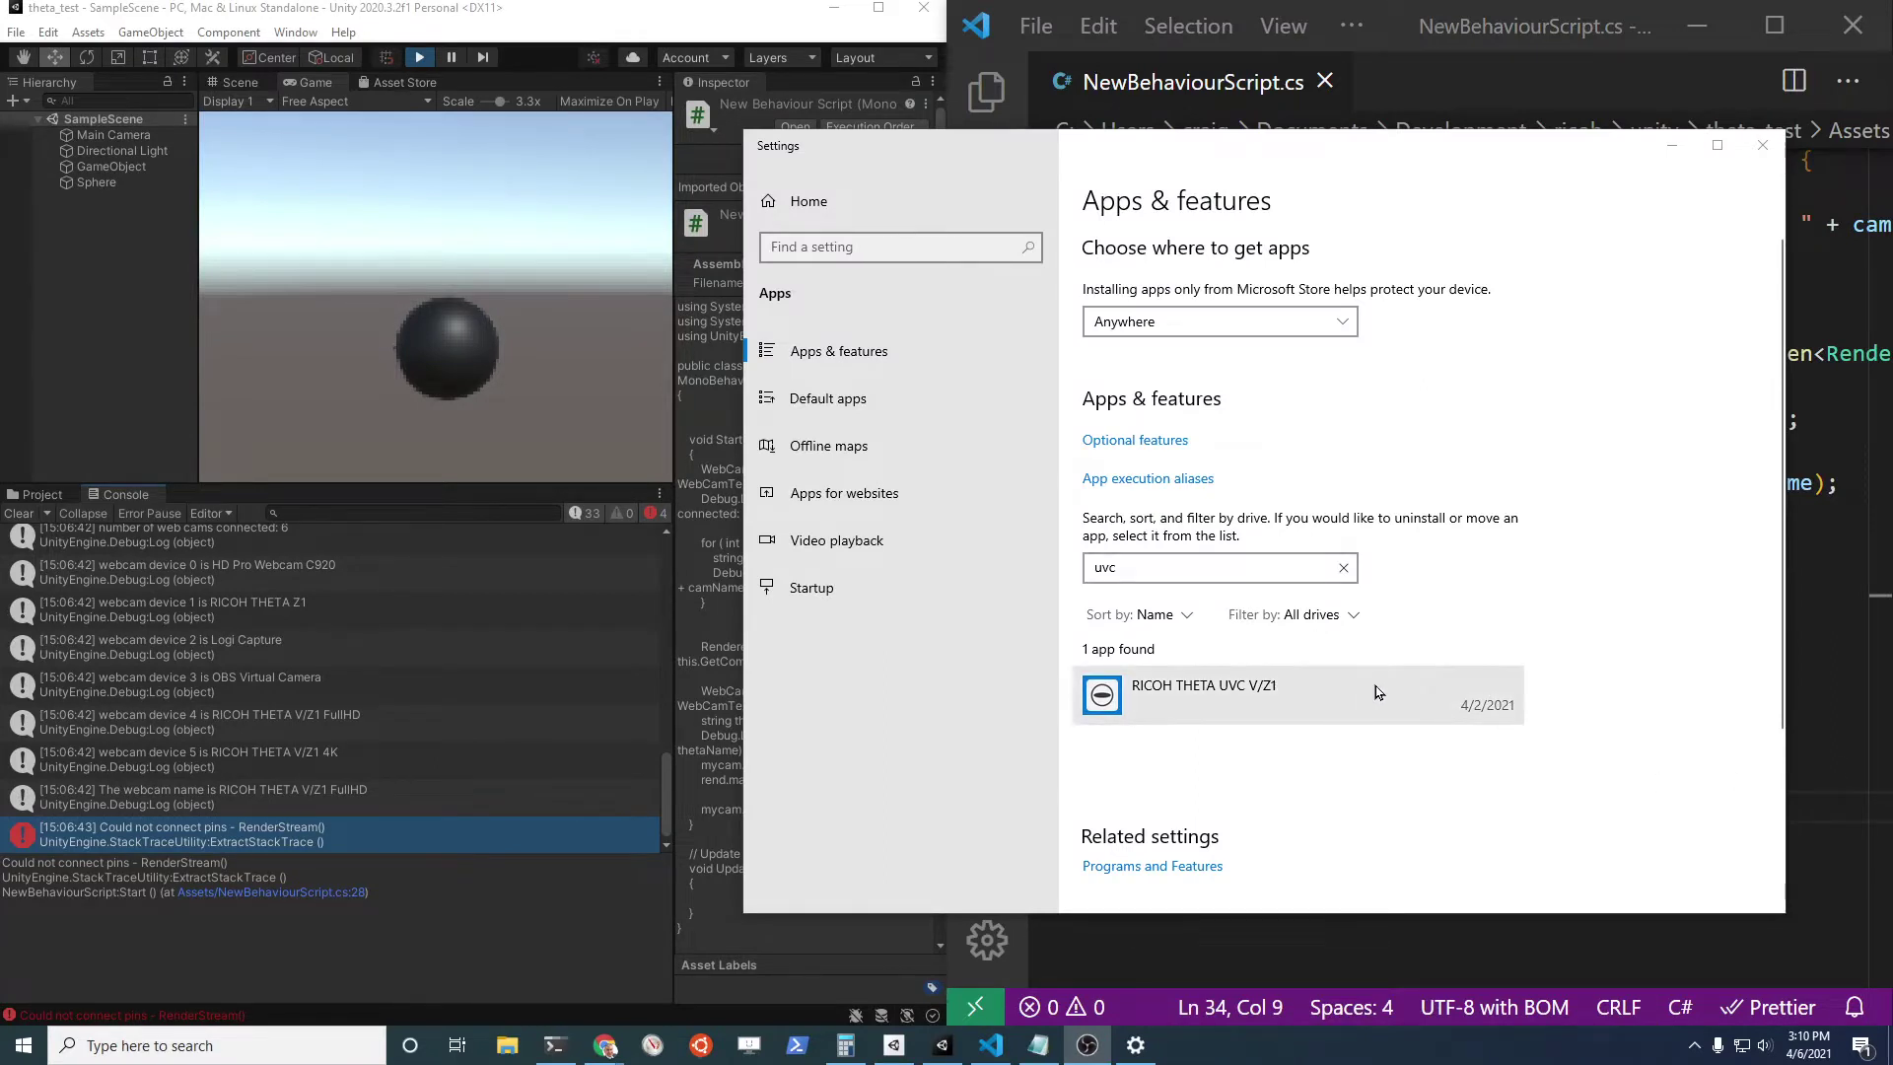
left_click(1187, 701)
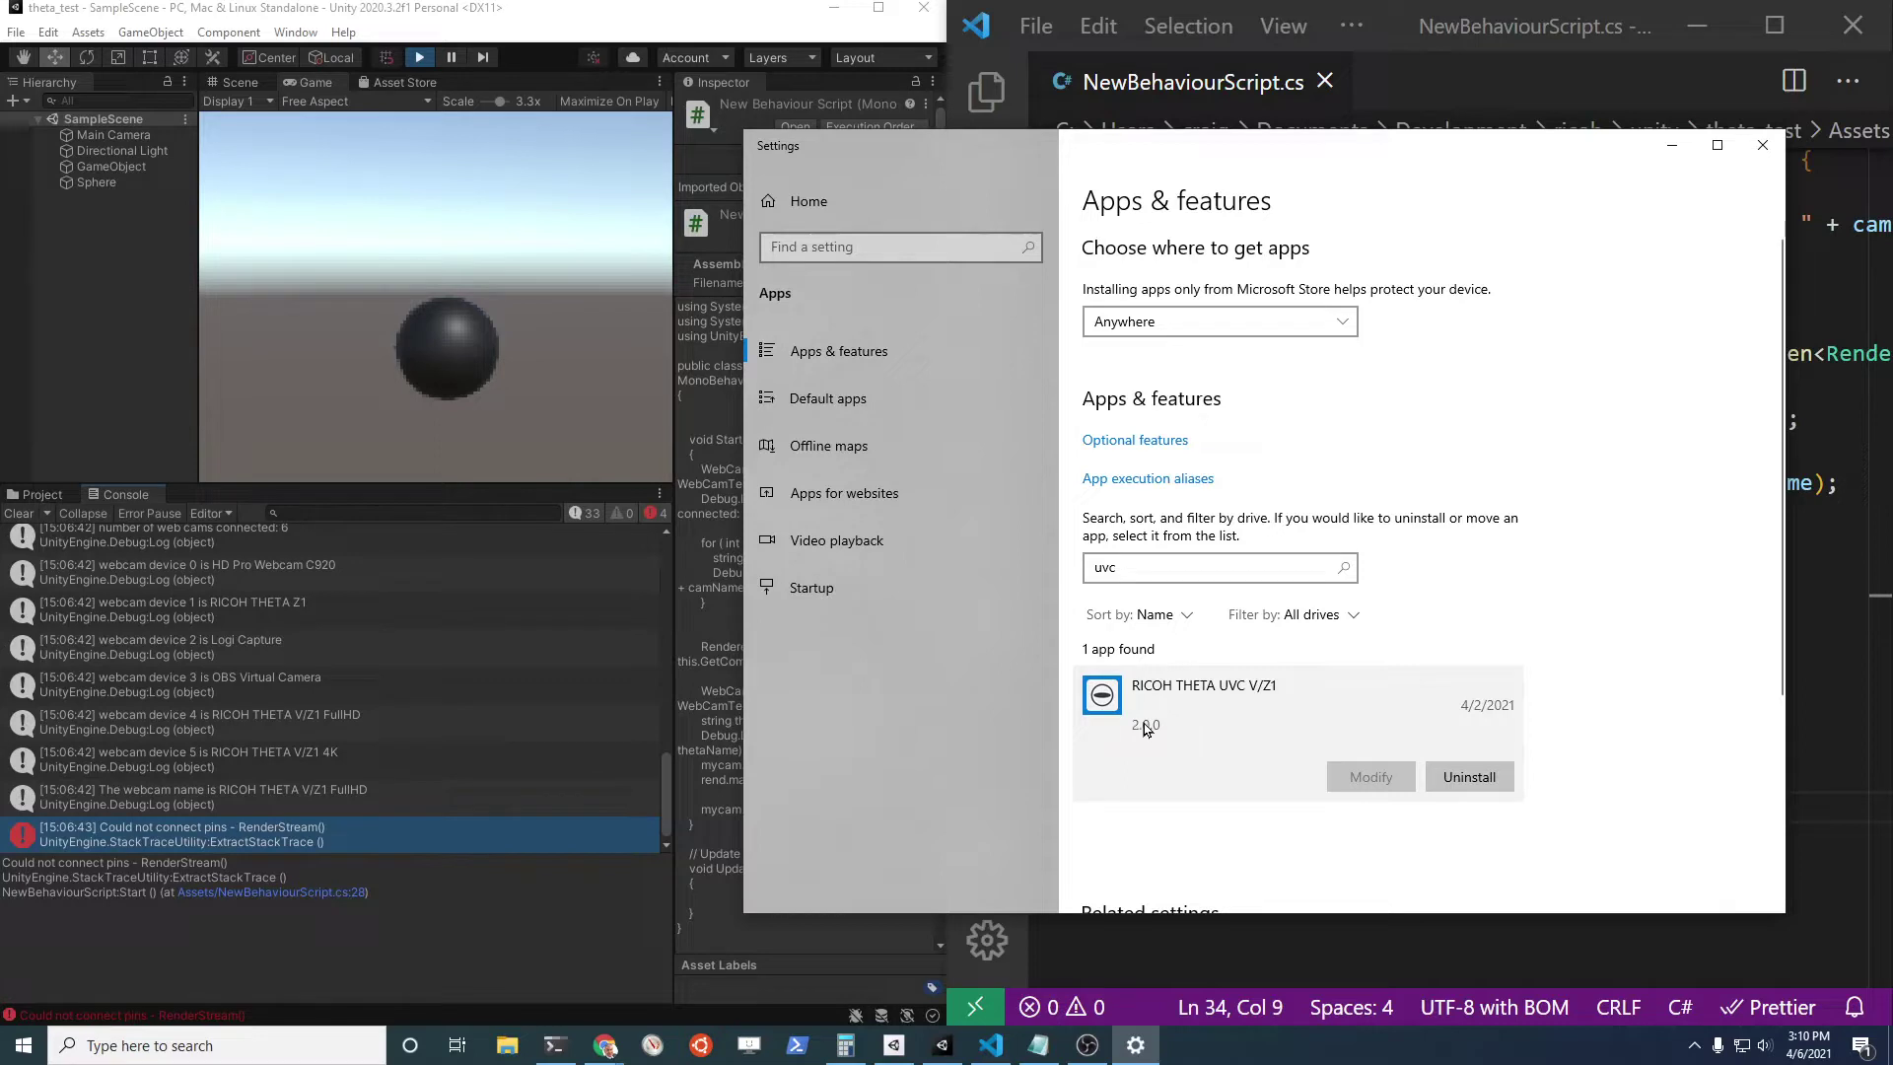
left_click(1469, 773)
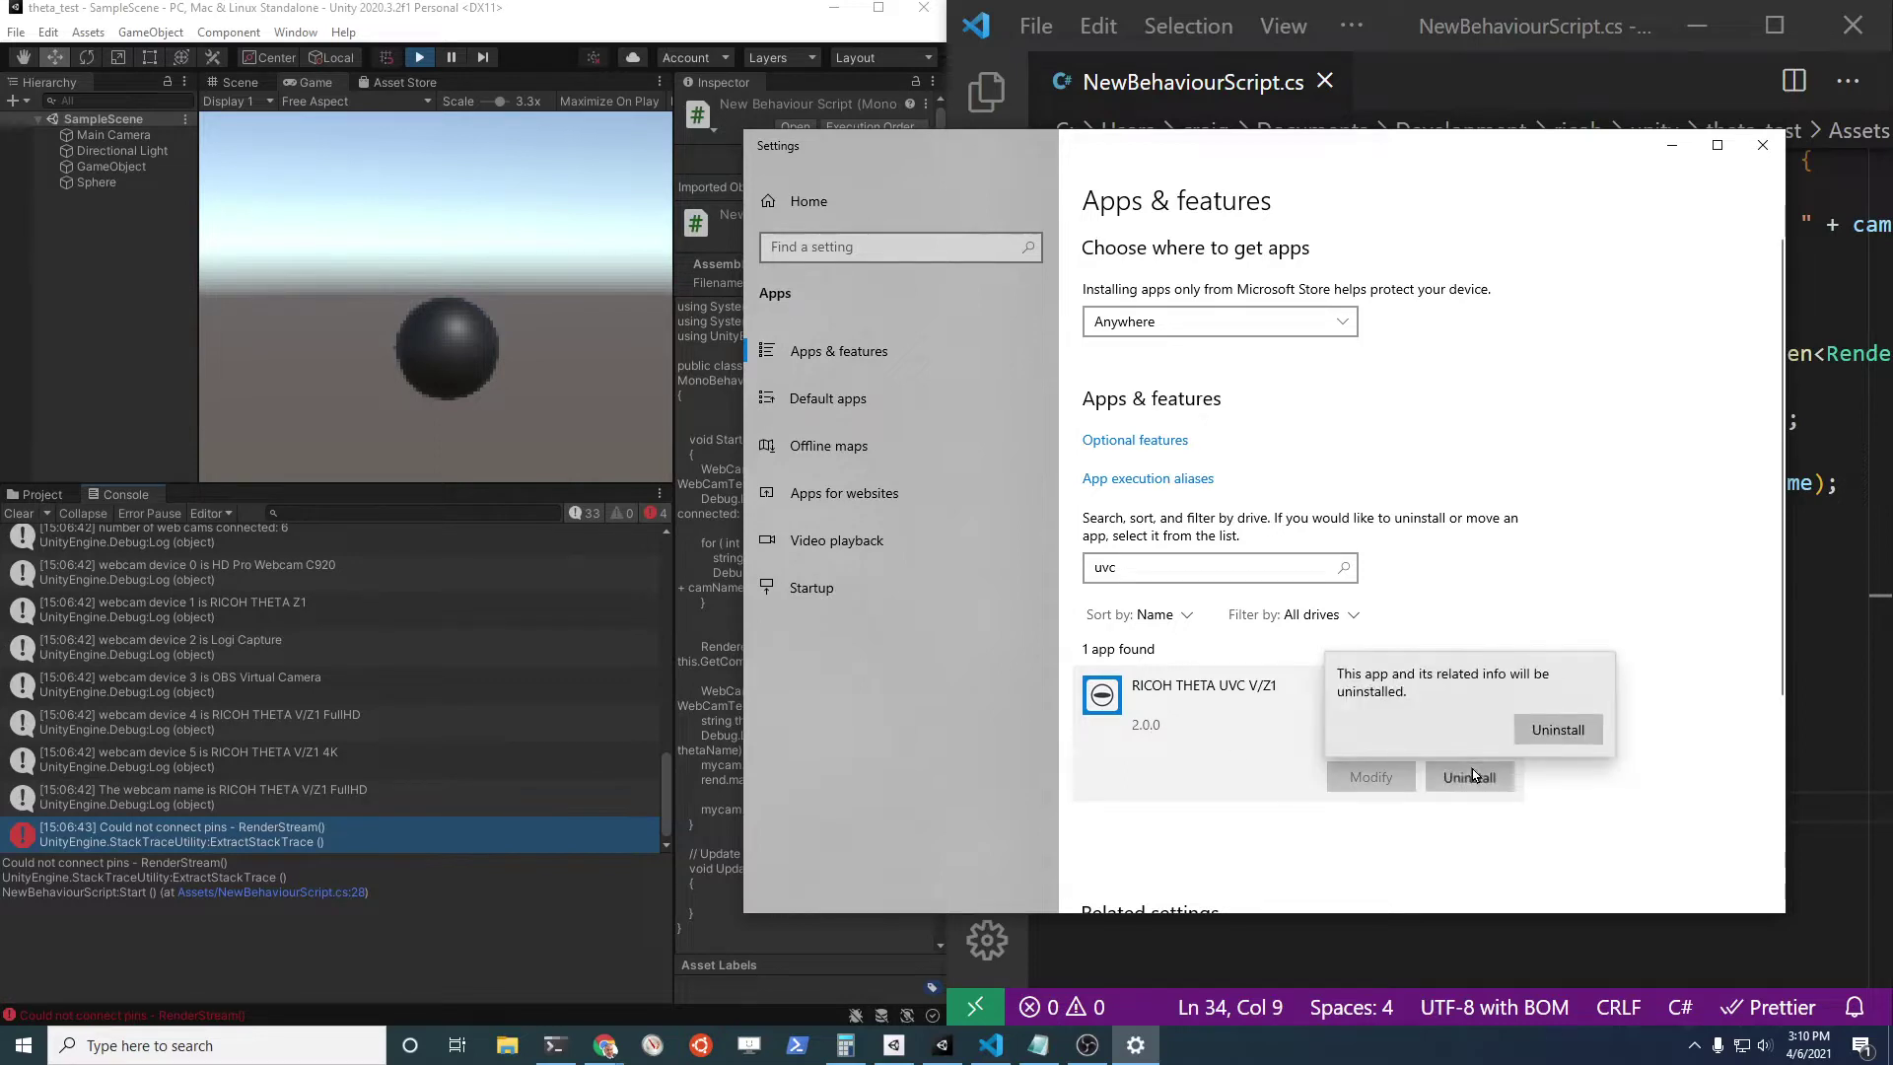
Confirm removal and run the RICOH THETA UVC V/Z1 uninstall wizard through to Finish.
left_click(1577, 728)
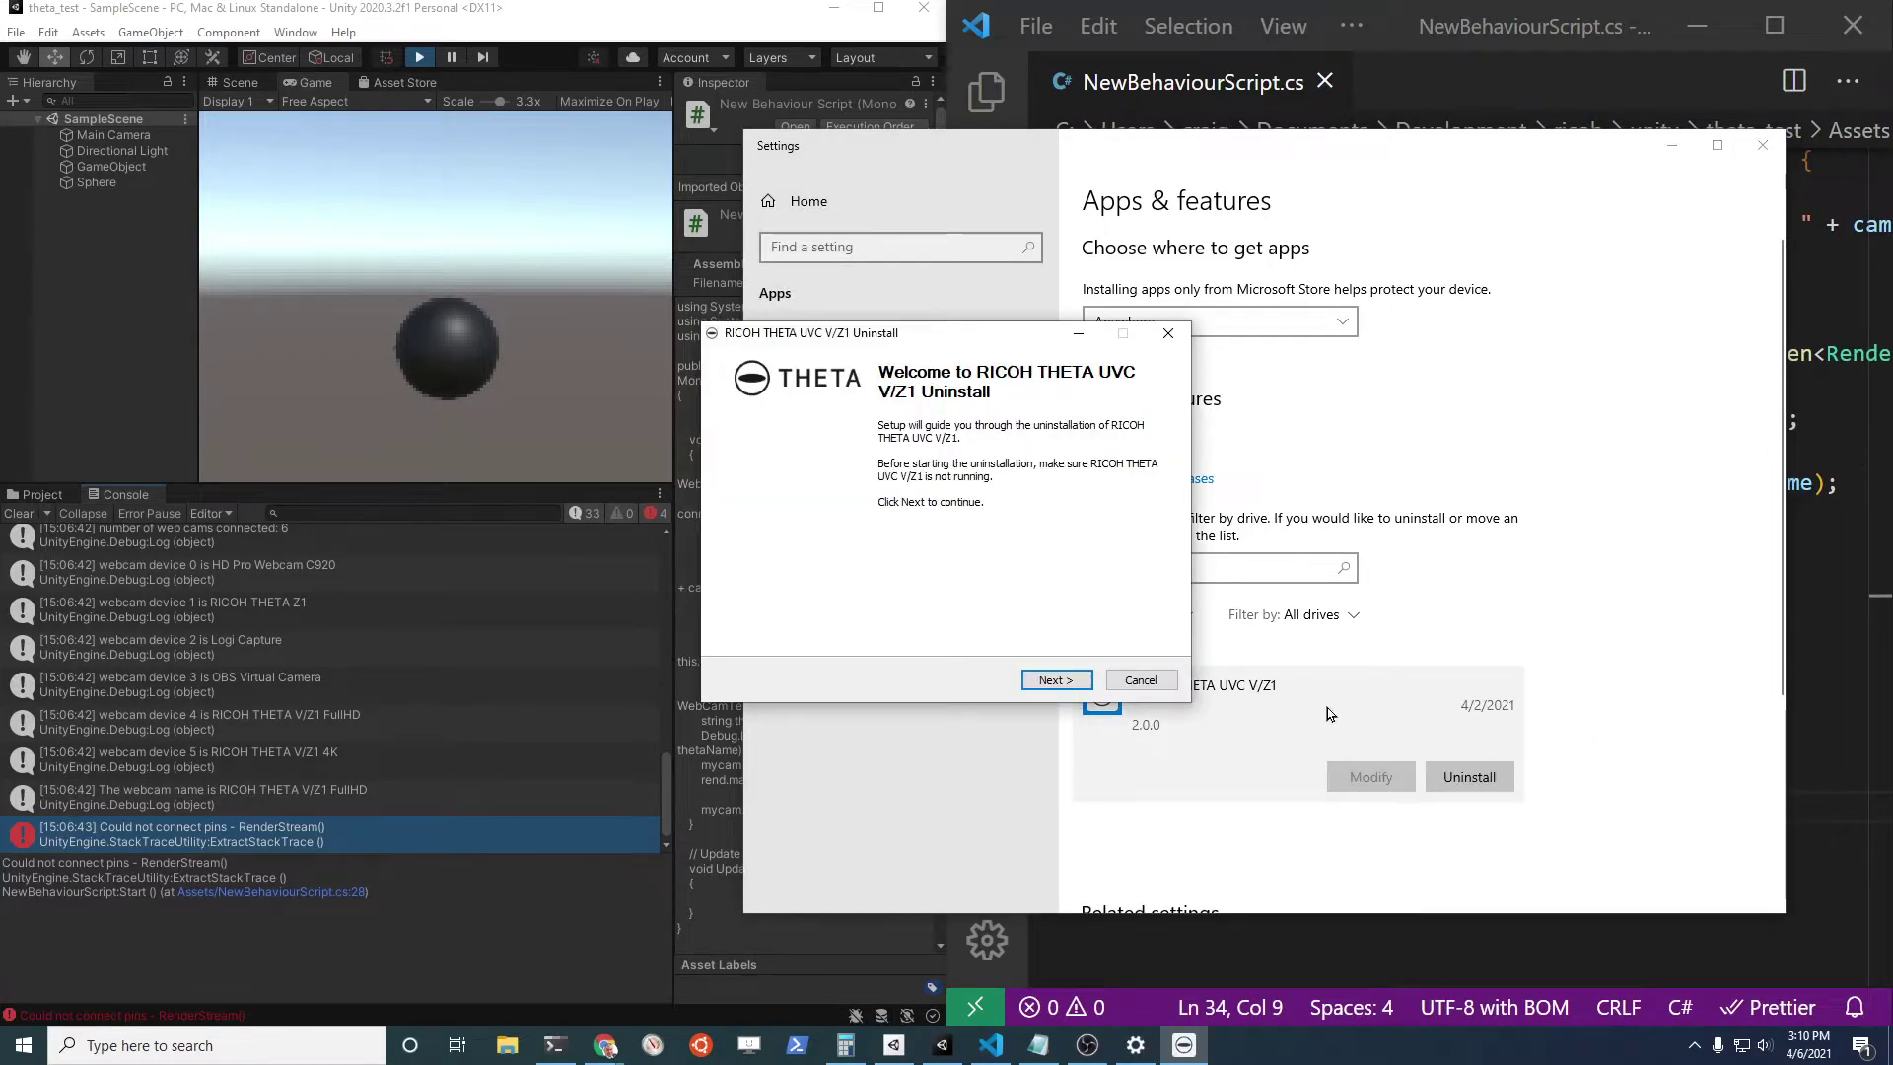
left_click(1077, 681)
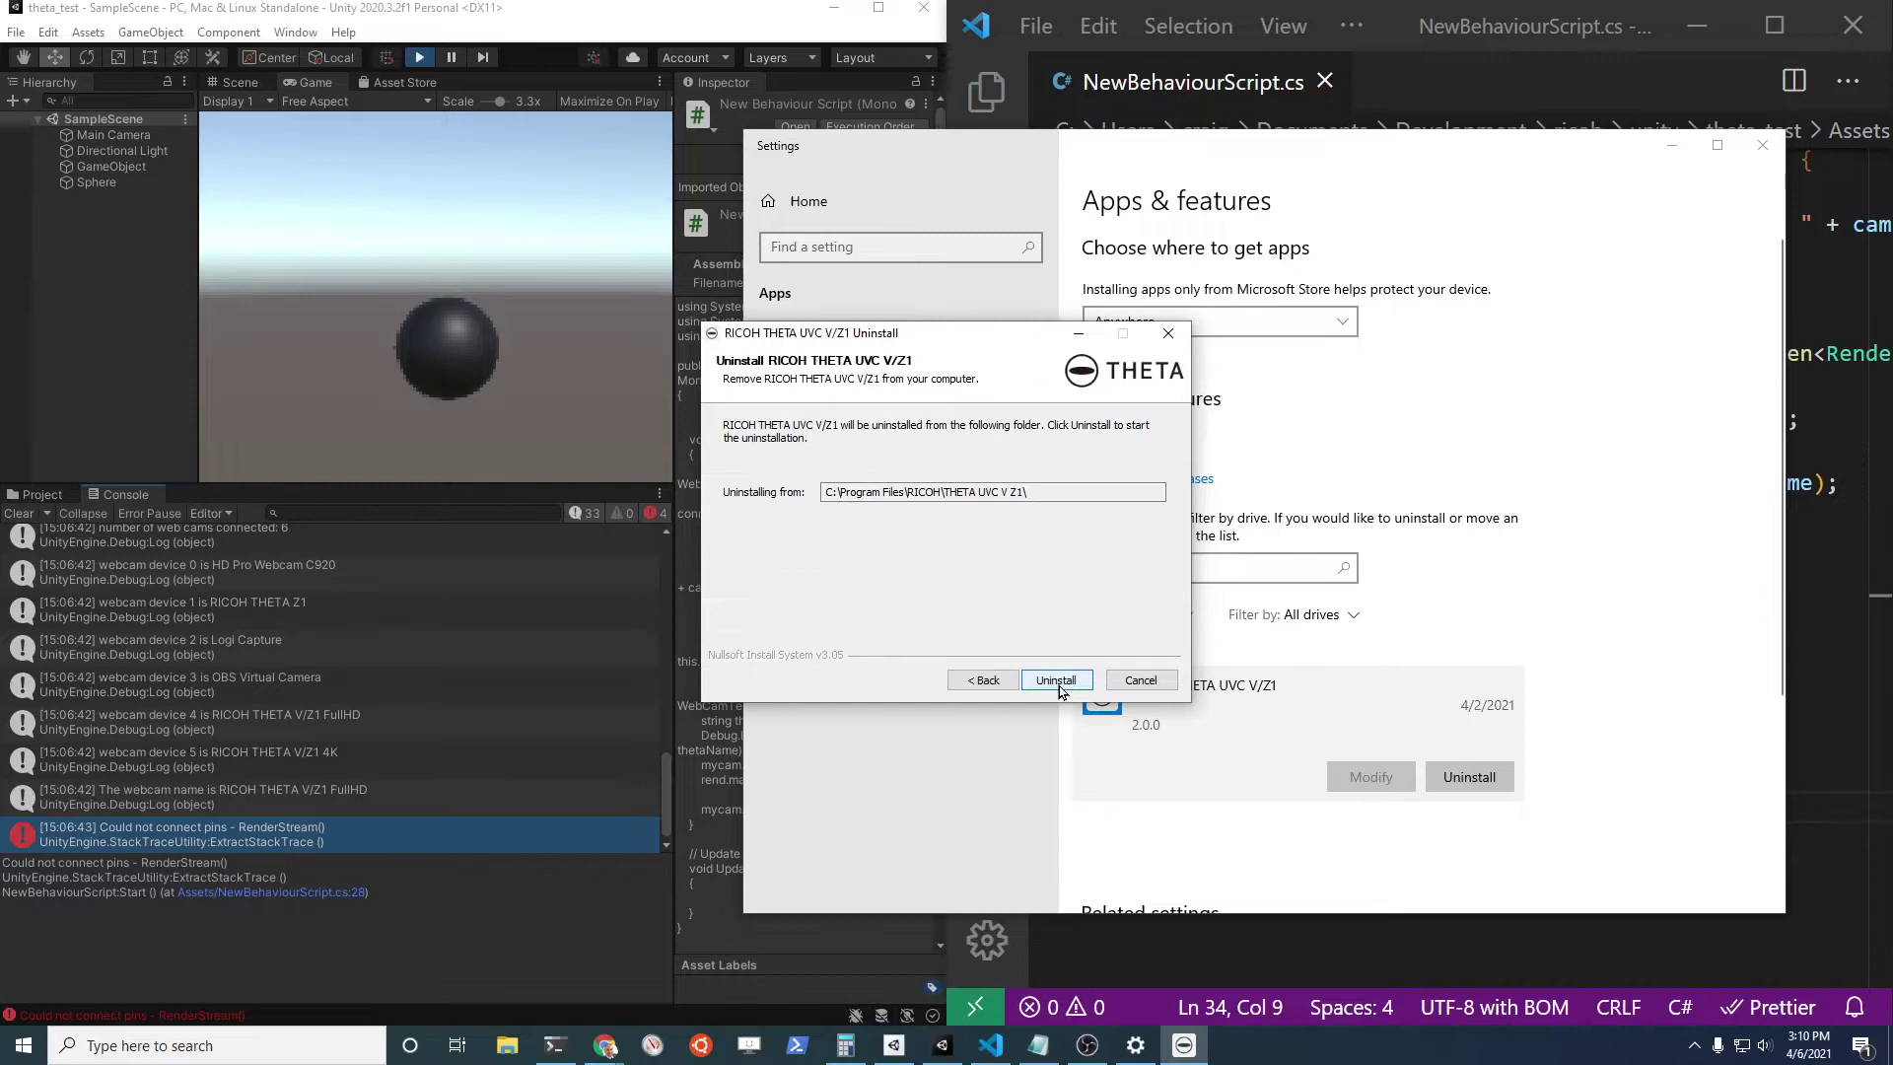
left_click(1061, 689)
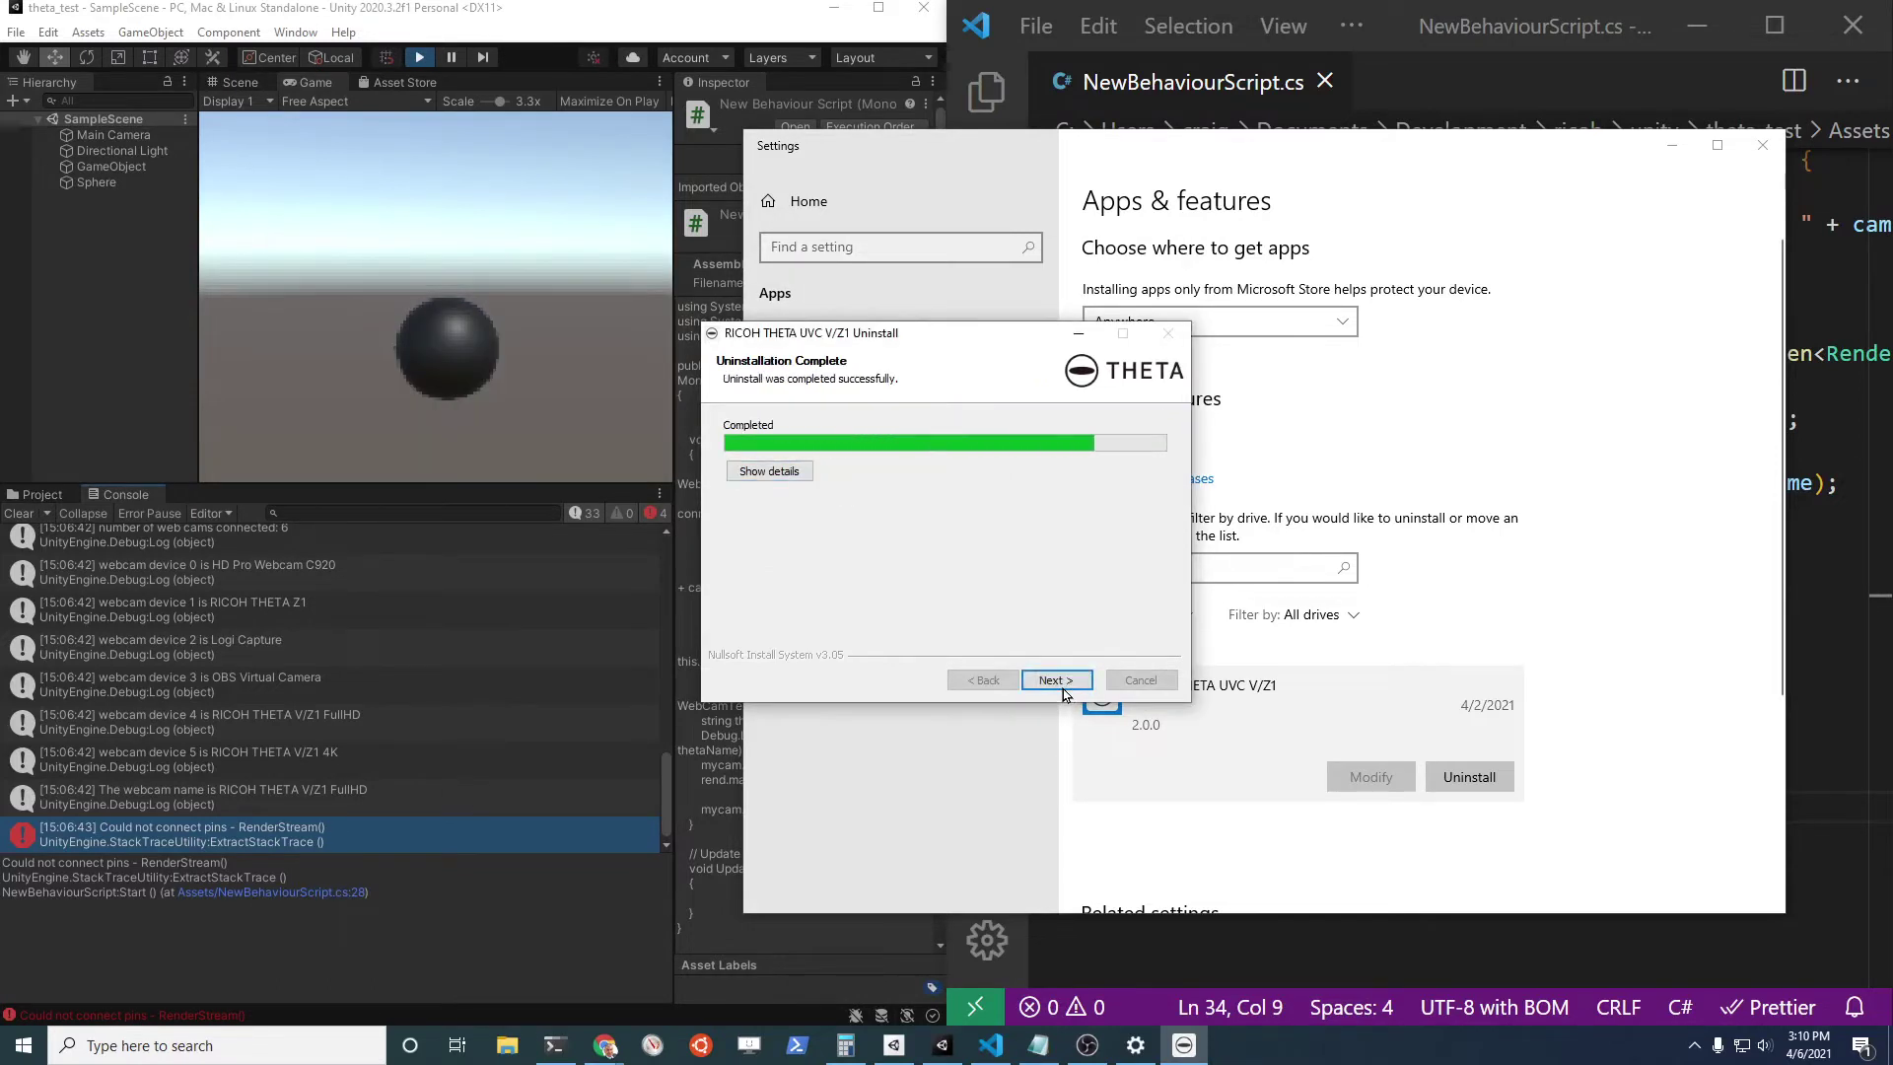
left_click(1063, 688)
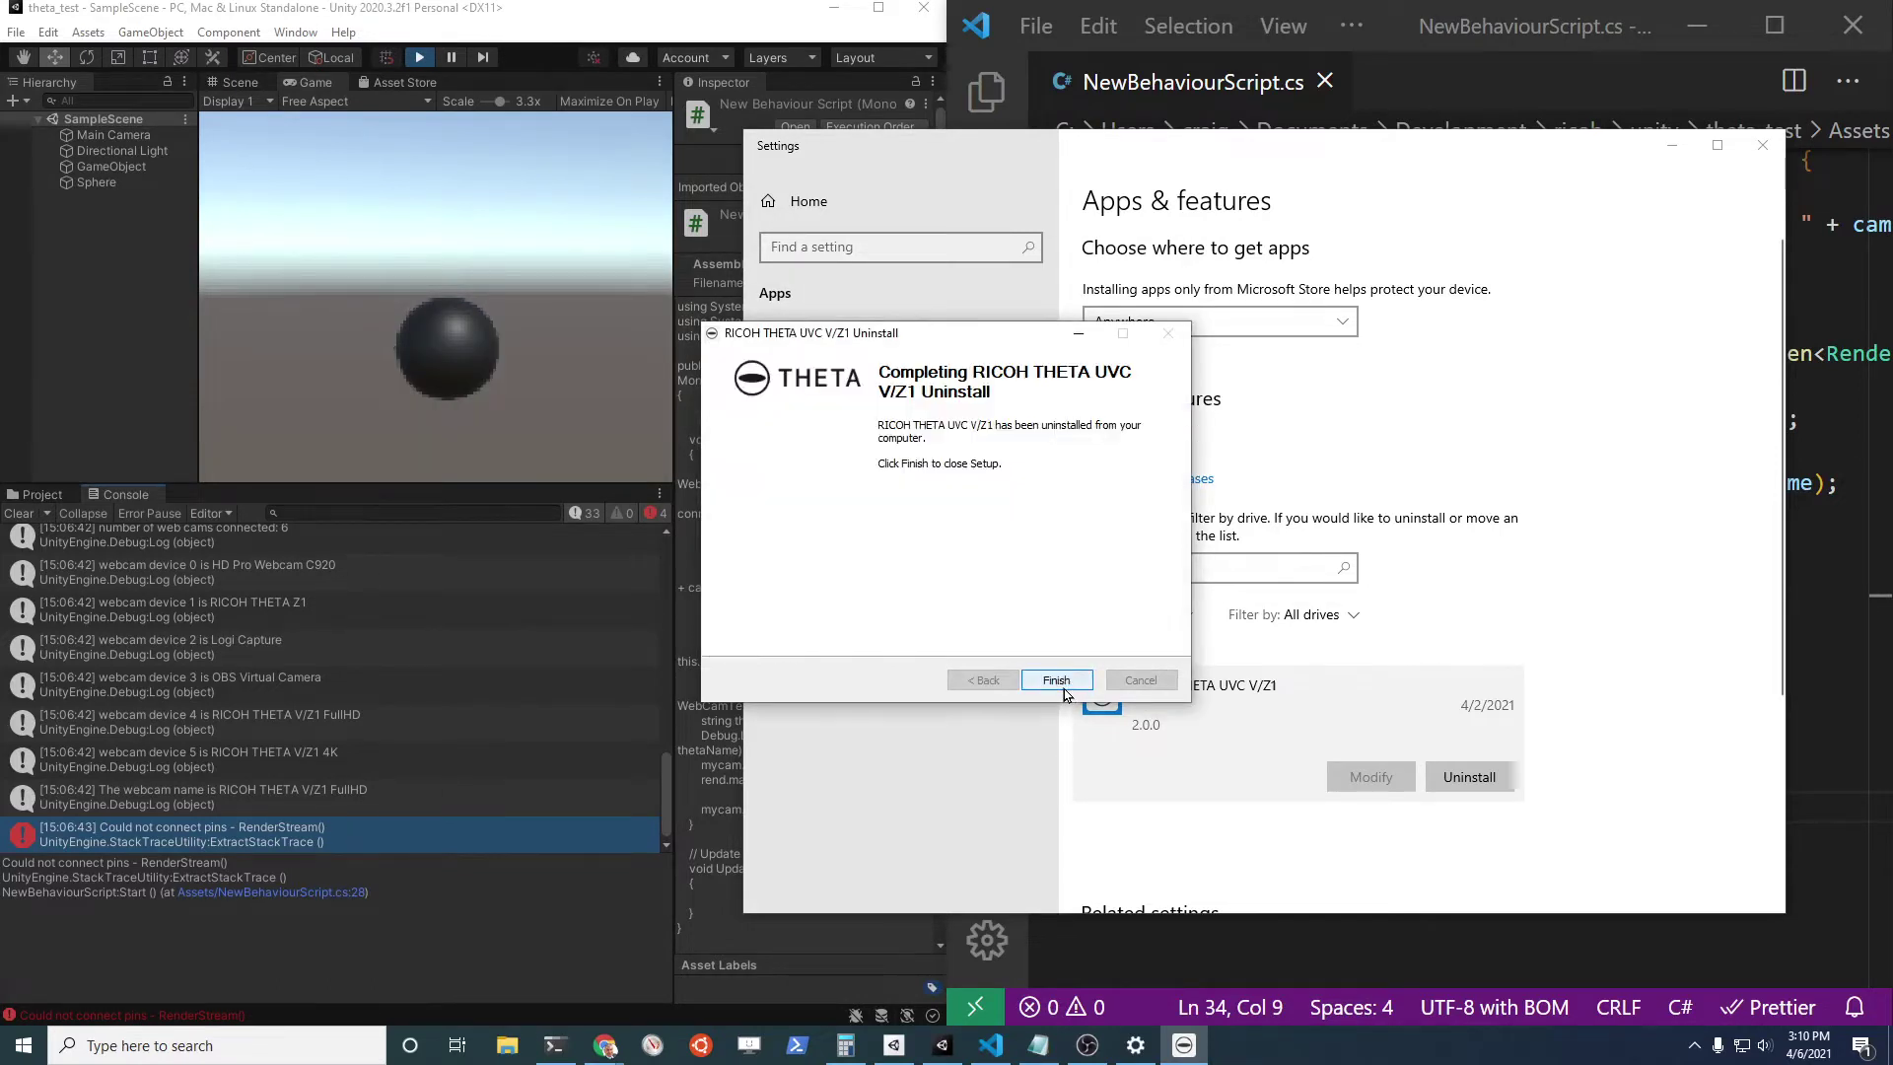
left_click(1055, 680)
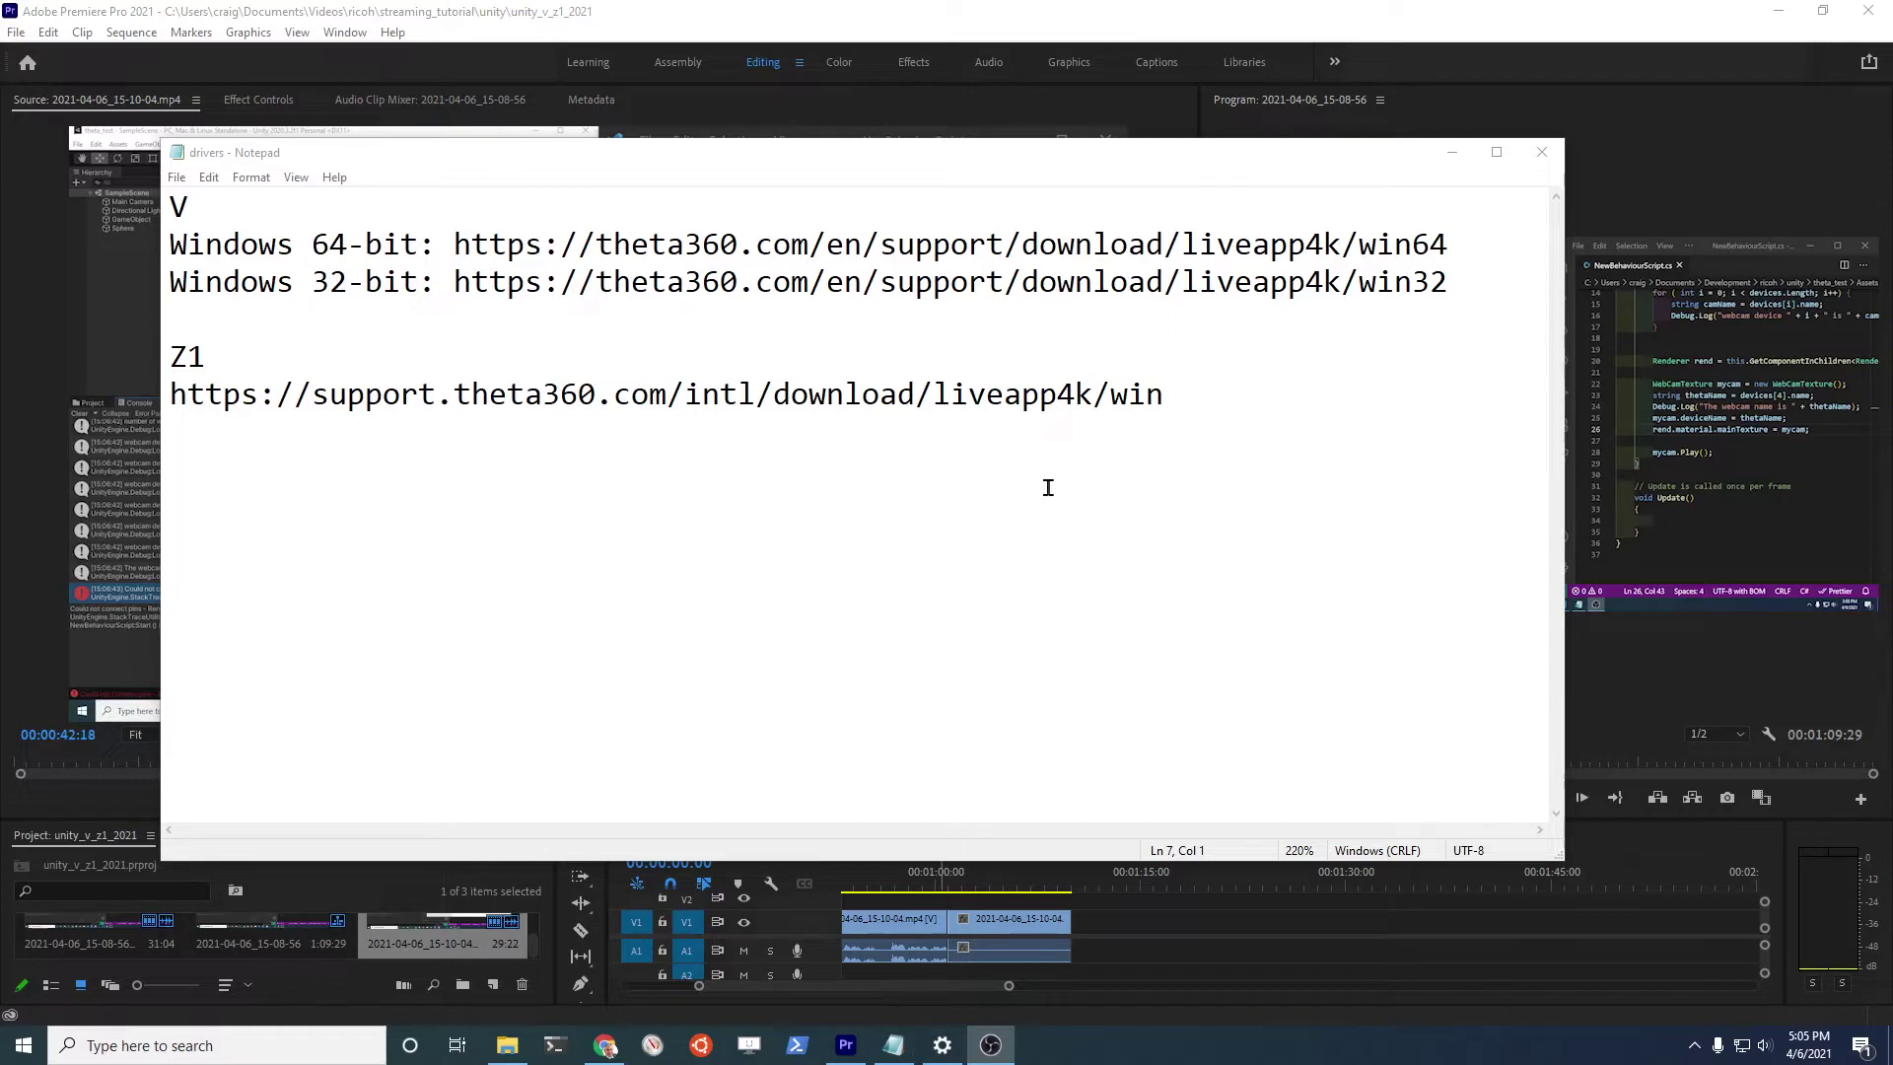
Switch to Apps & features and filter the installed apps by 'uvc'.
key("alt+Tab")
type("uvc")
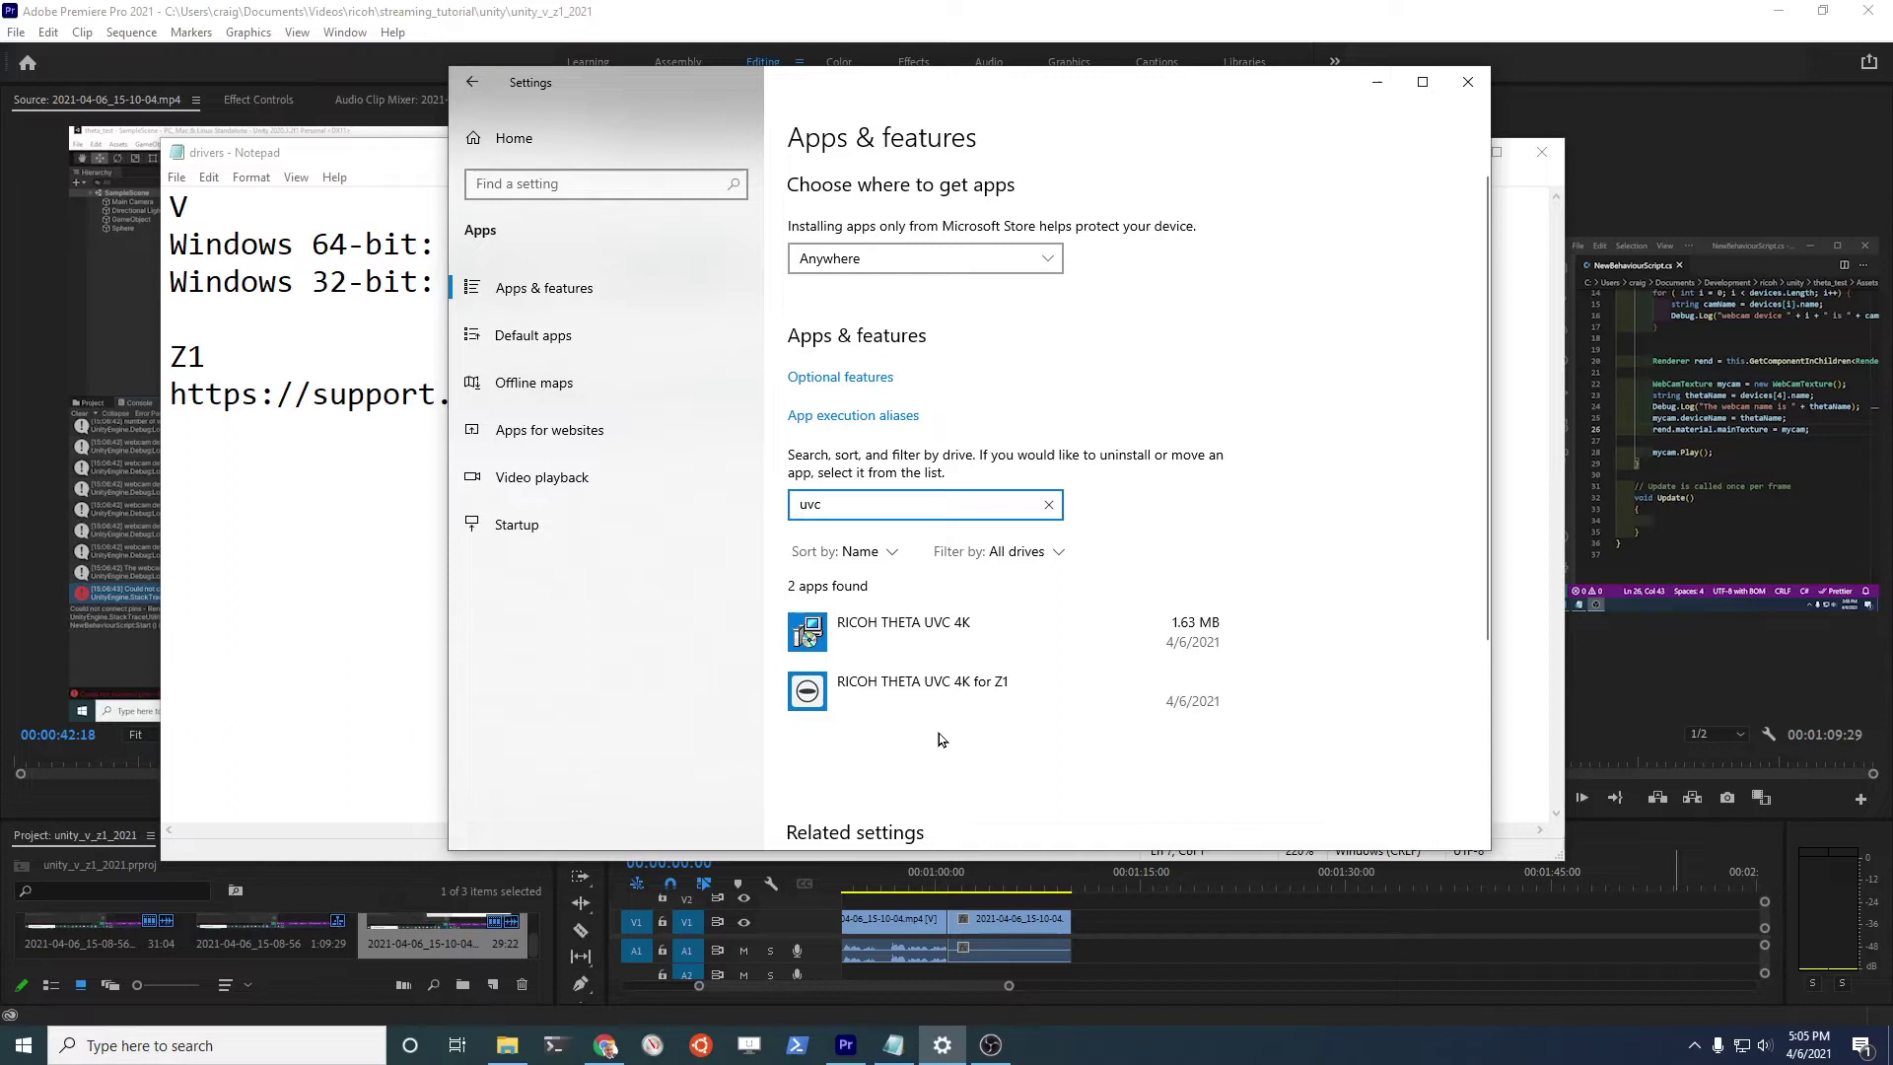
Expand RICOH THETA UVC 4K (1.0.2) and UVC 4K for Z1 (1.0.0) to read their versions.
left_click(932, 696)
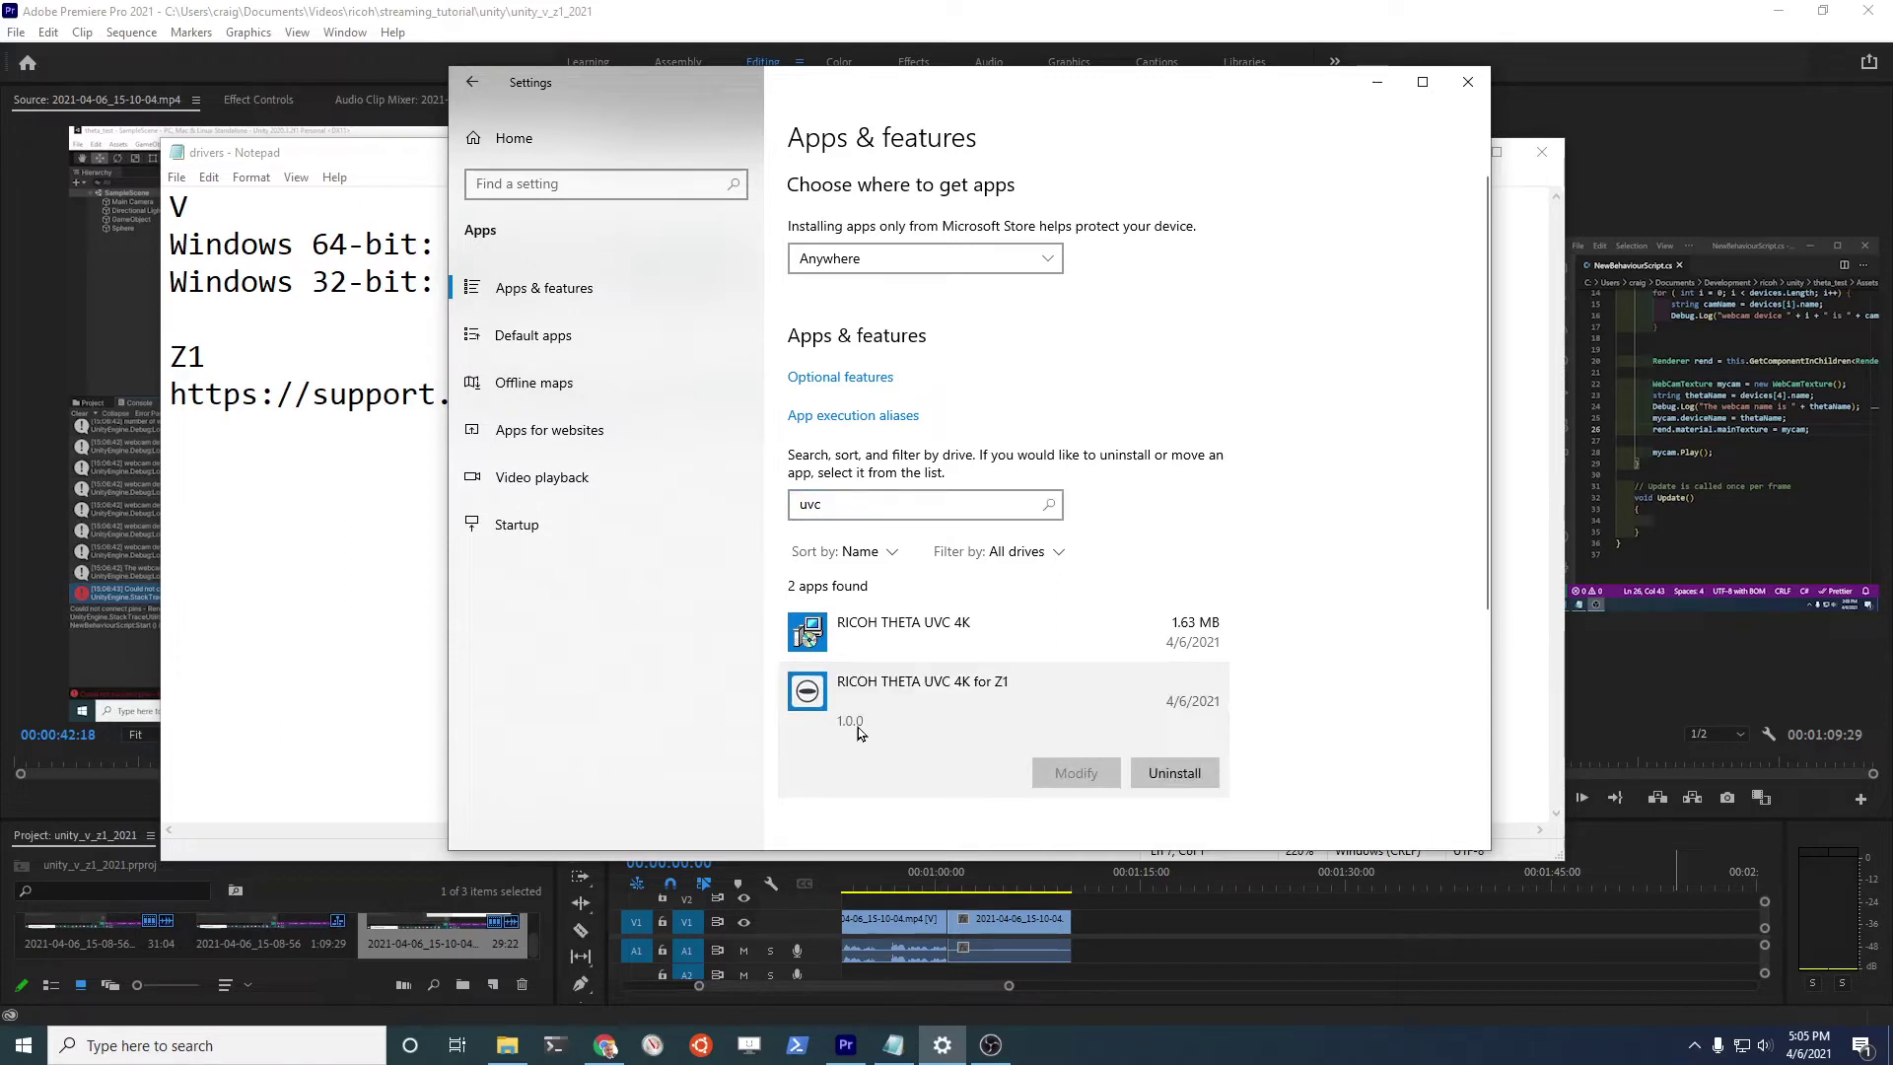
left_click(855, 646)
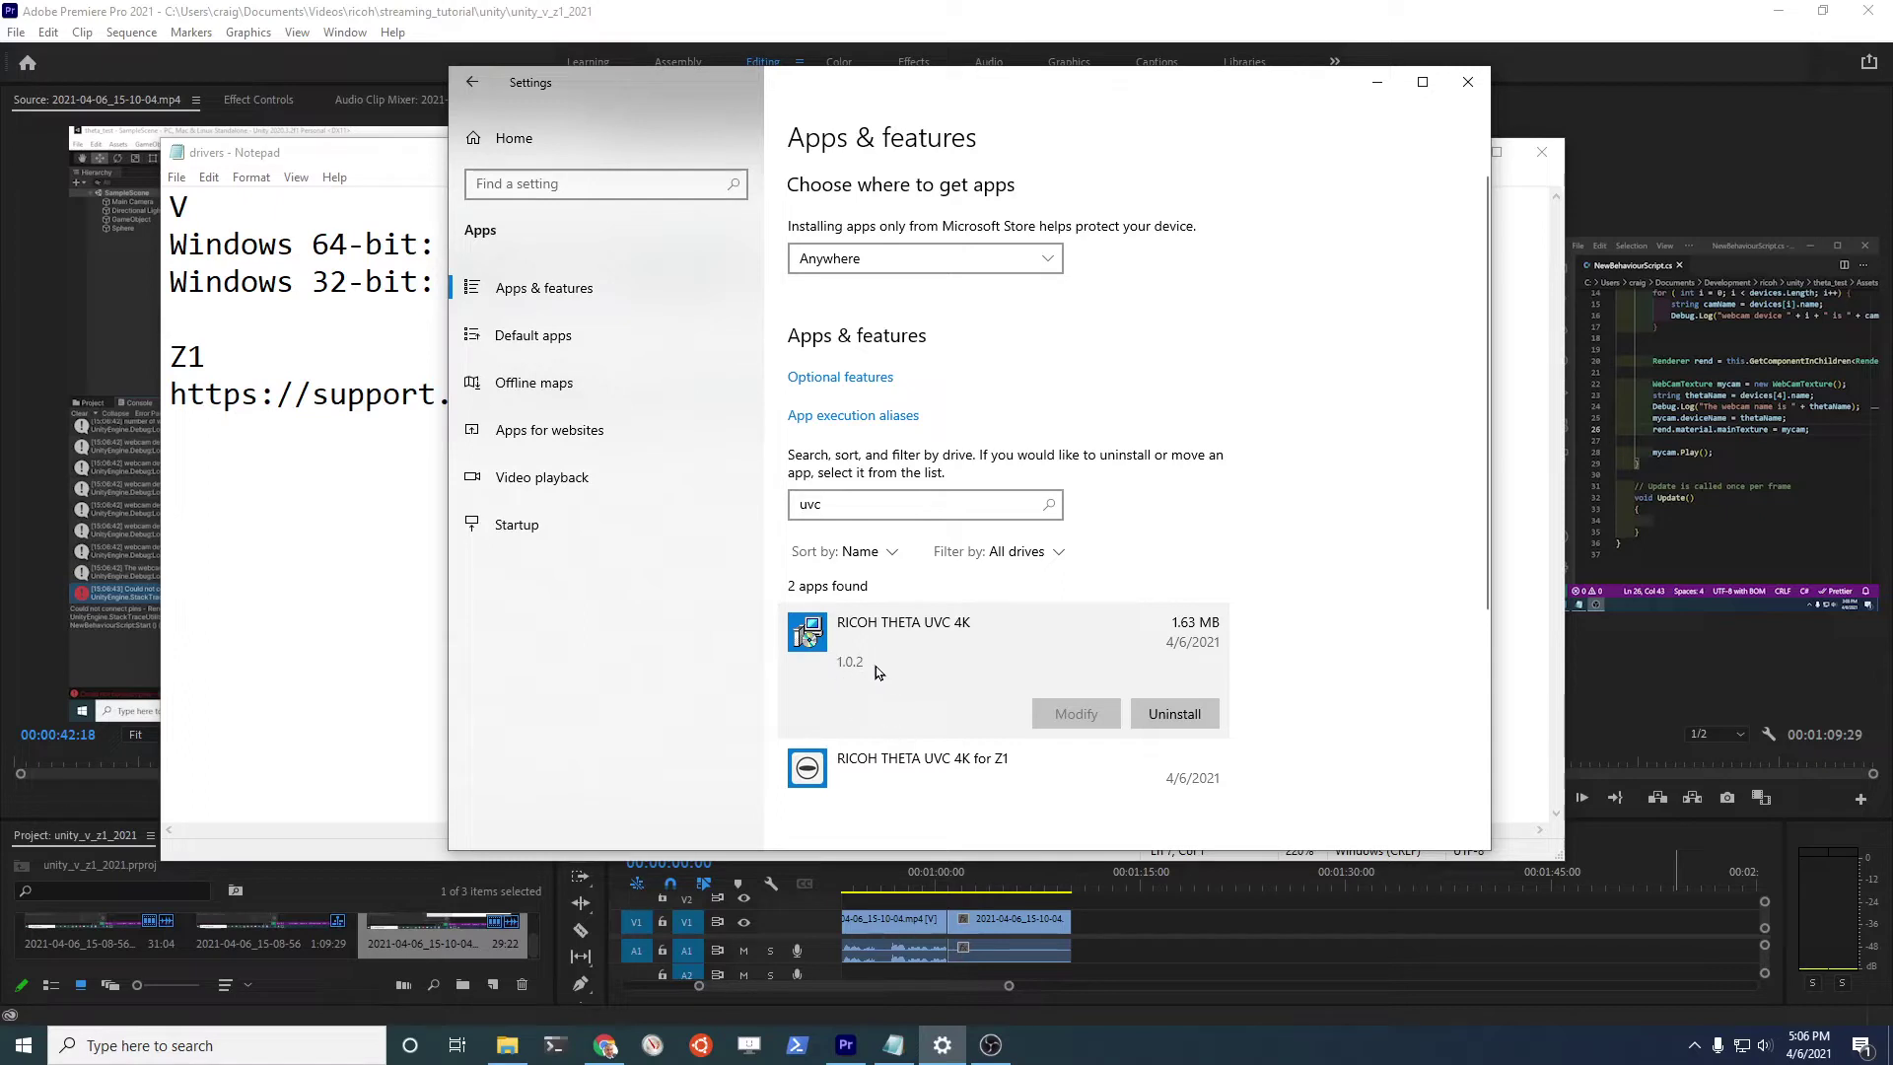
scroll(875, 666, "down", 3)
left_click(909, 517)
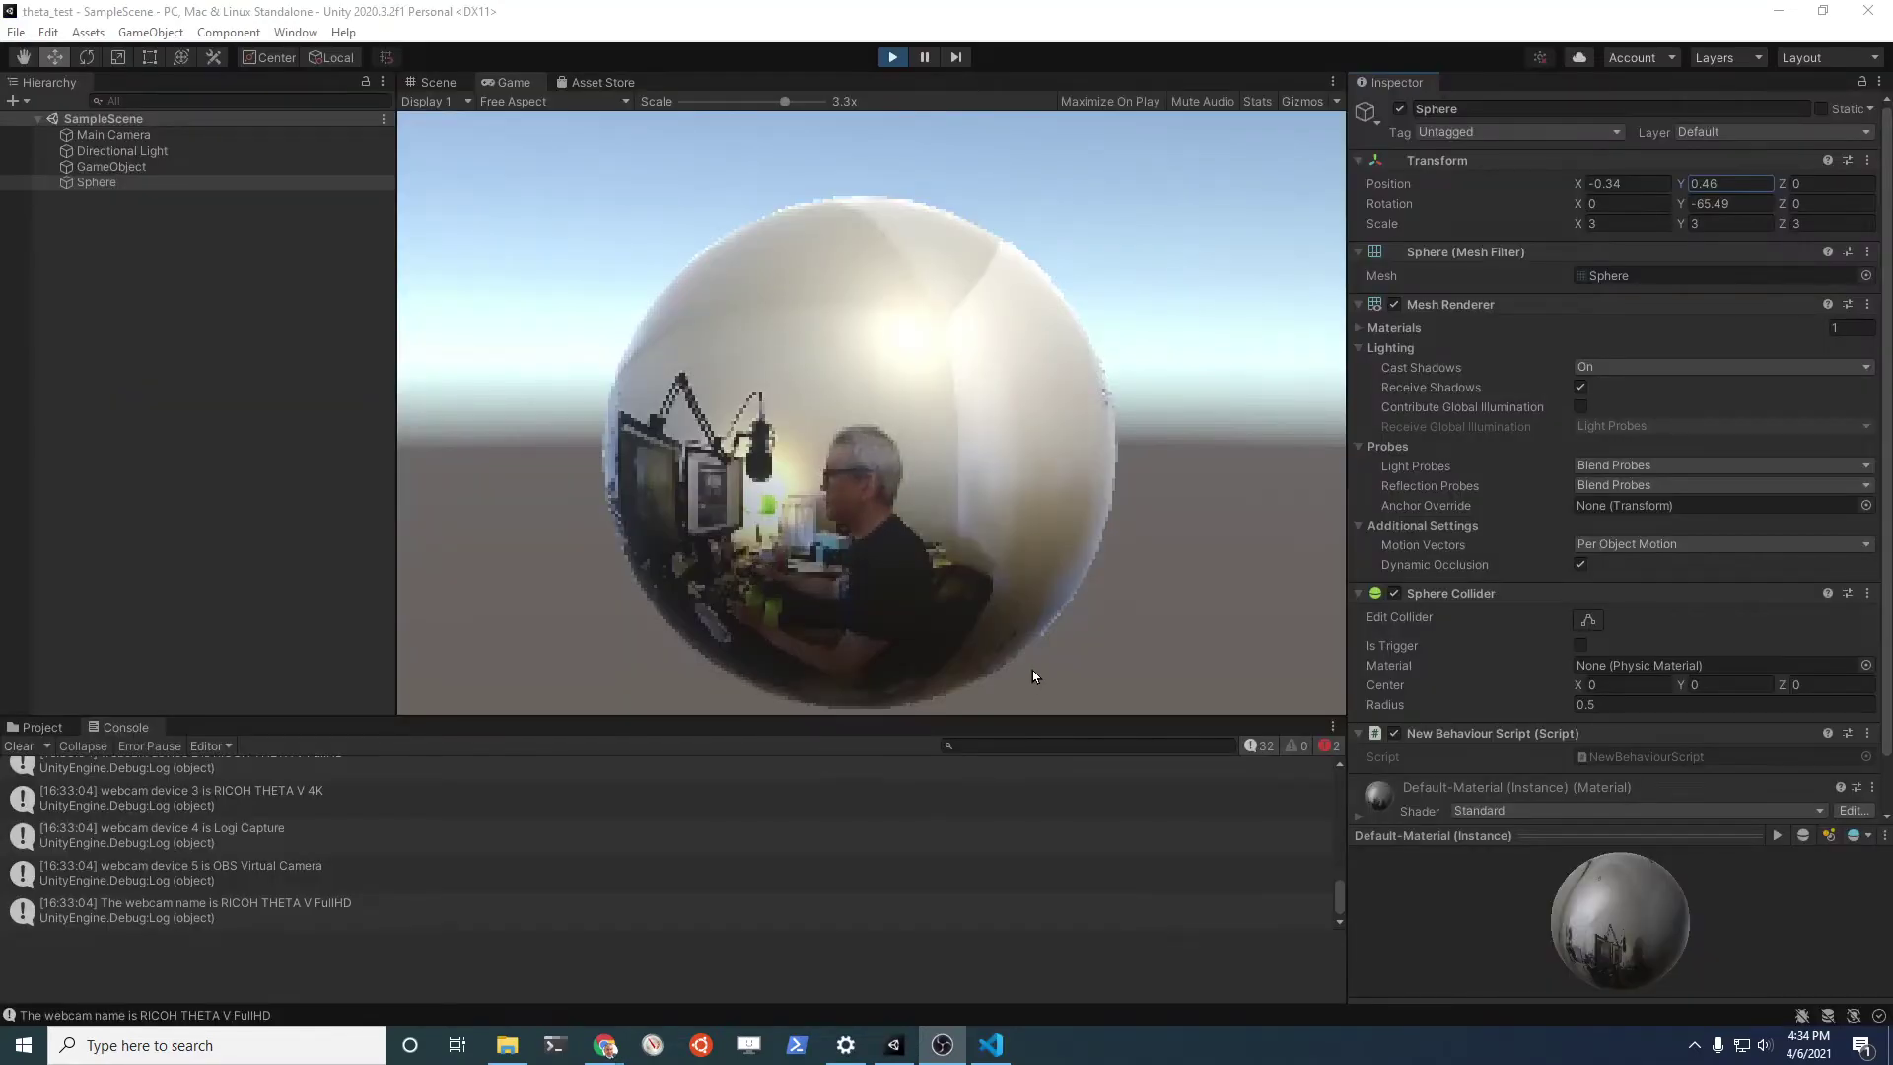
Scrub the sphere's Rotation Y to -440.91 so the live THETA video faces forward.
left_click(1627, 223)
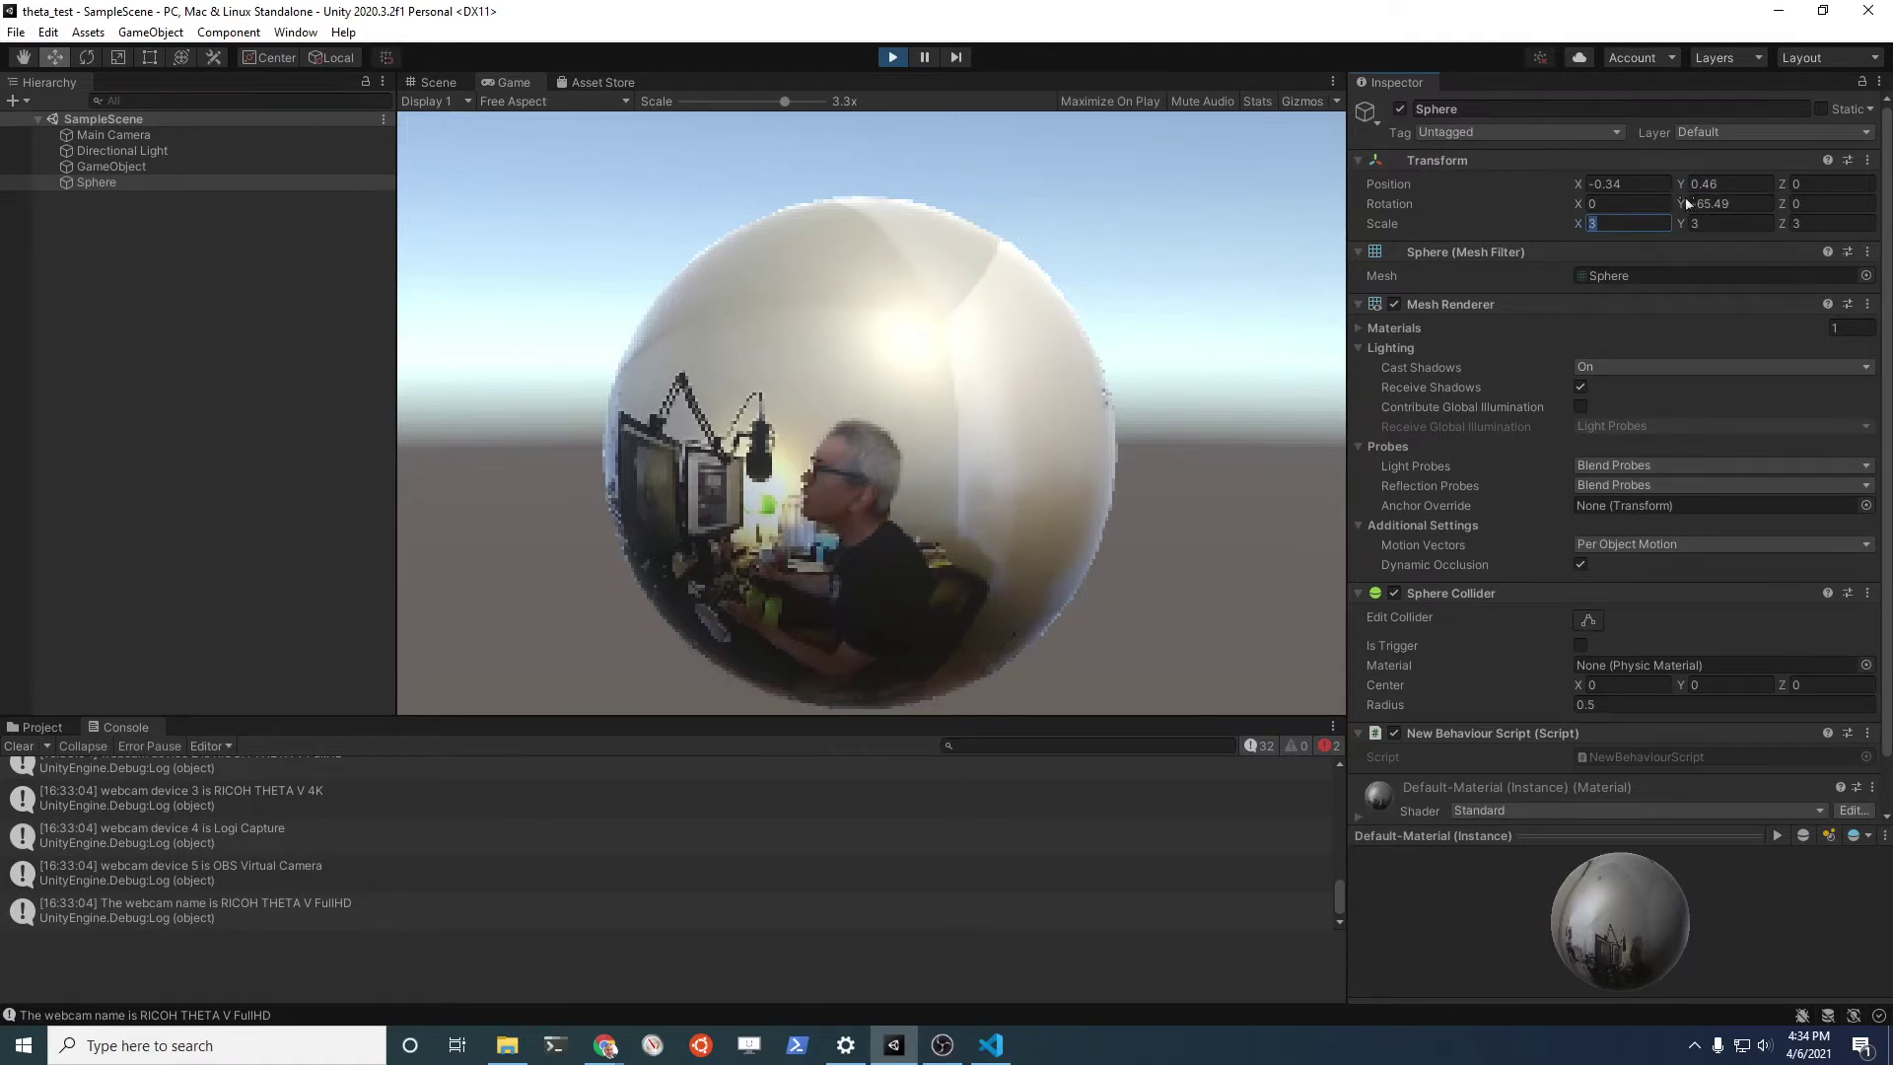
left_click_drag(1685, 203, 1256, 187)
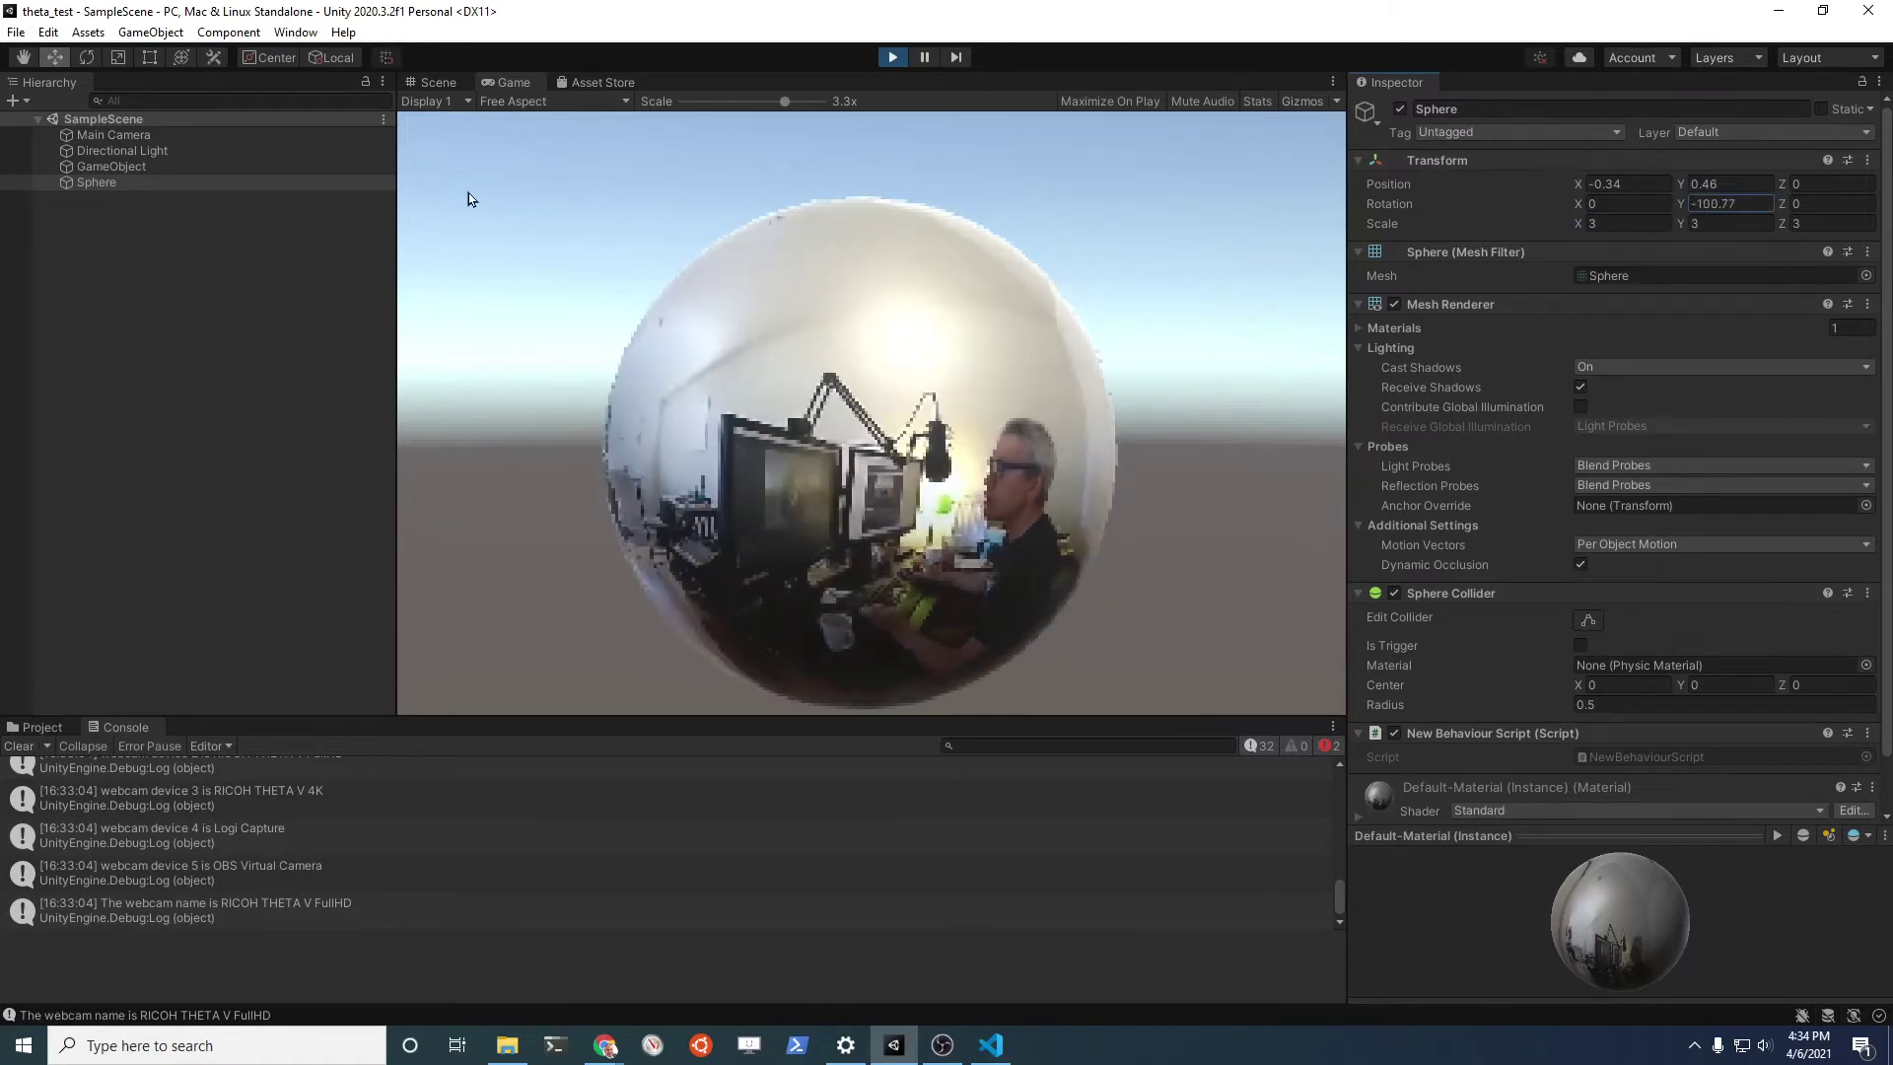
left_click_drag(470, 197, 642, 207)
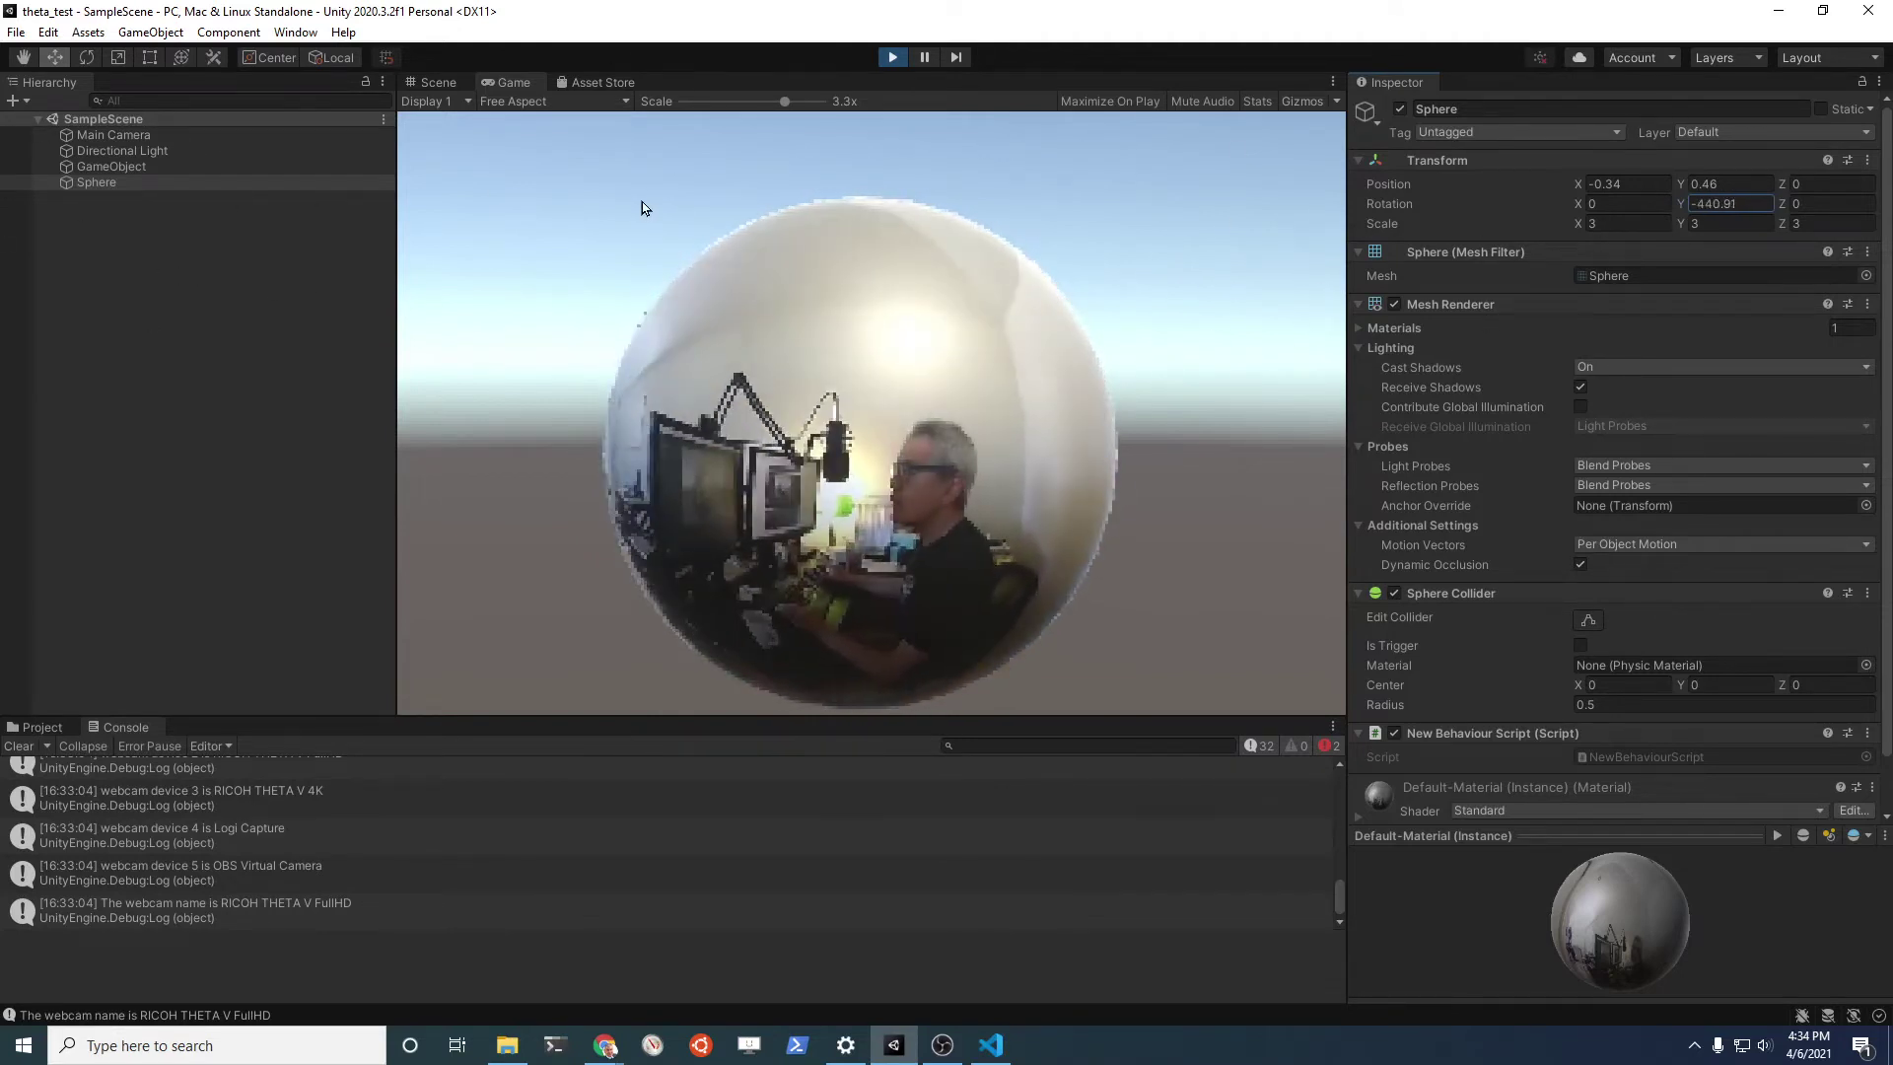
Set the sphere's X, Y and Z scale to 5, then change all three to 8.
left_click(1622, 223)
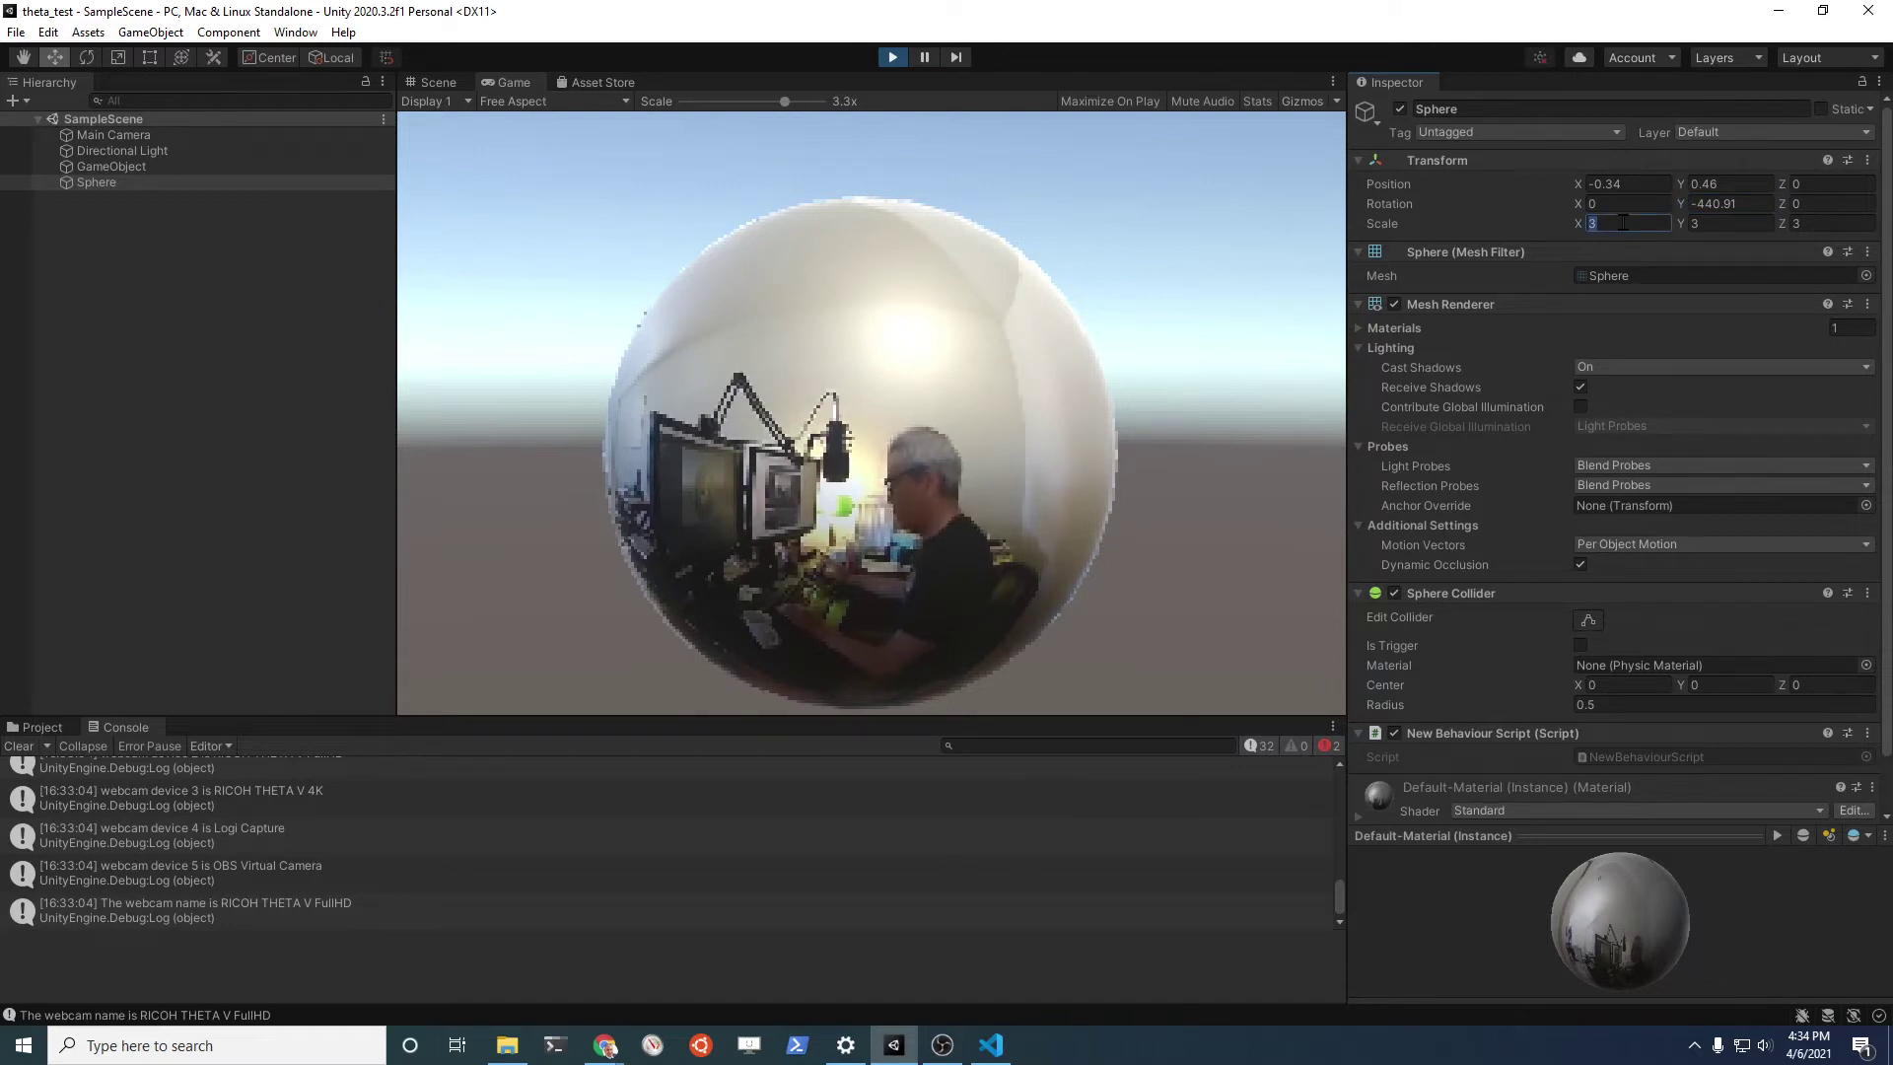
type("5")
left_click(1715, 225)
type("5")
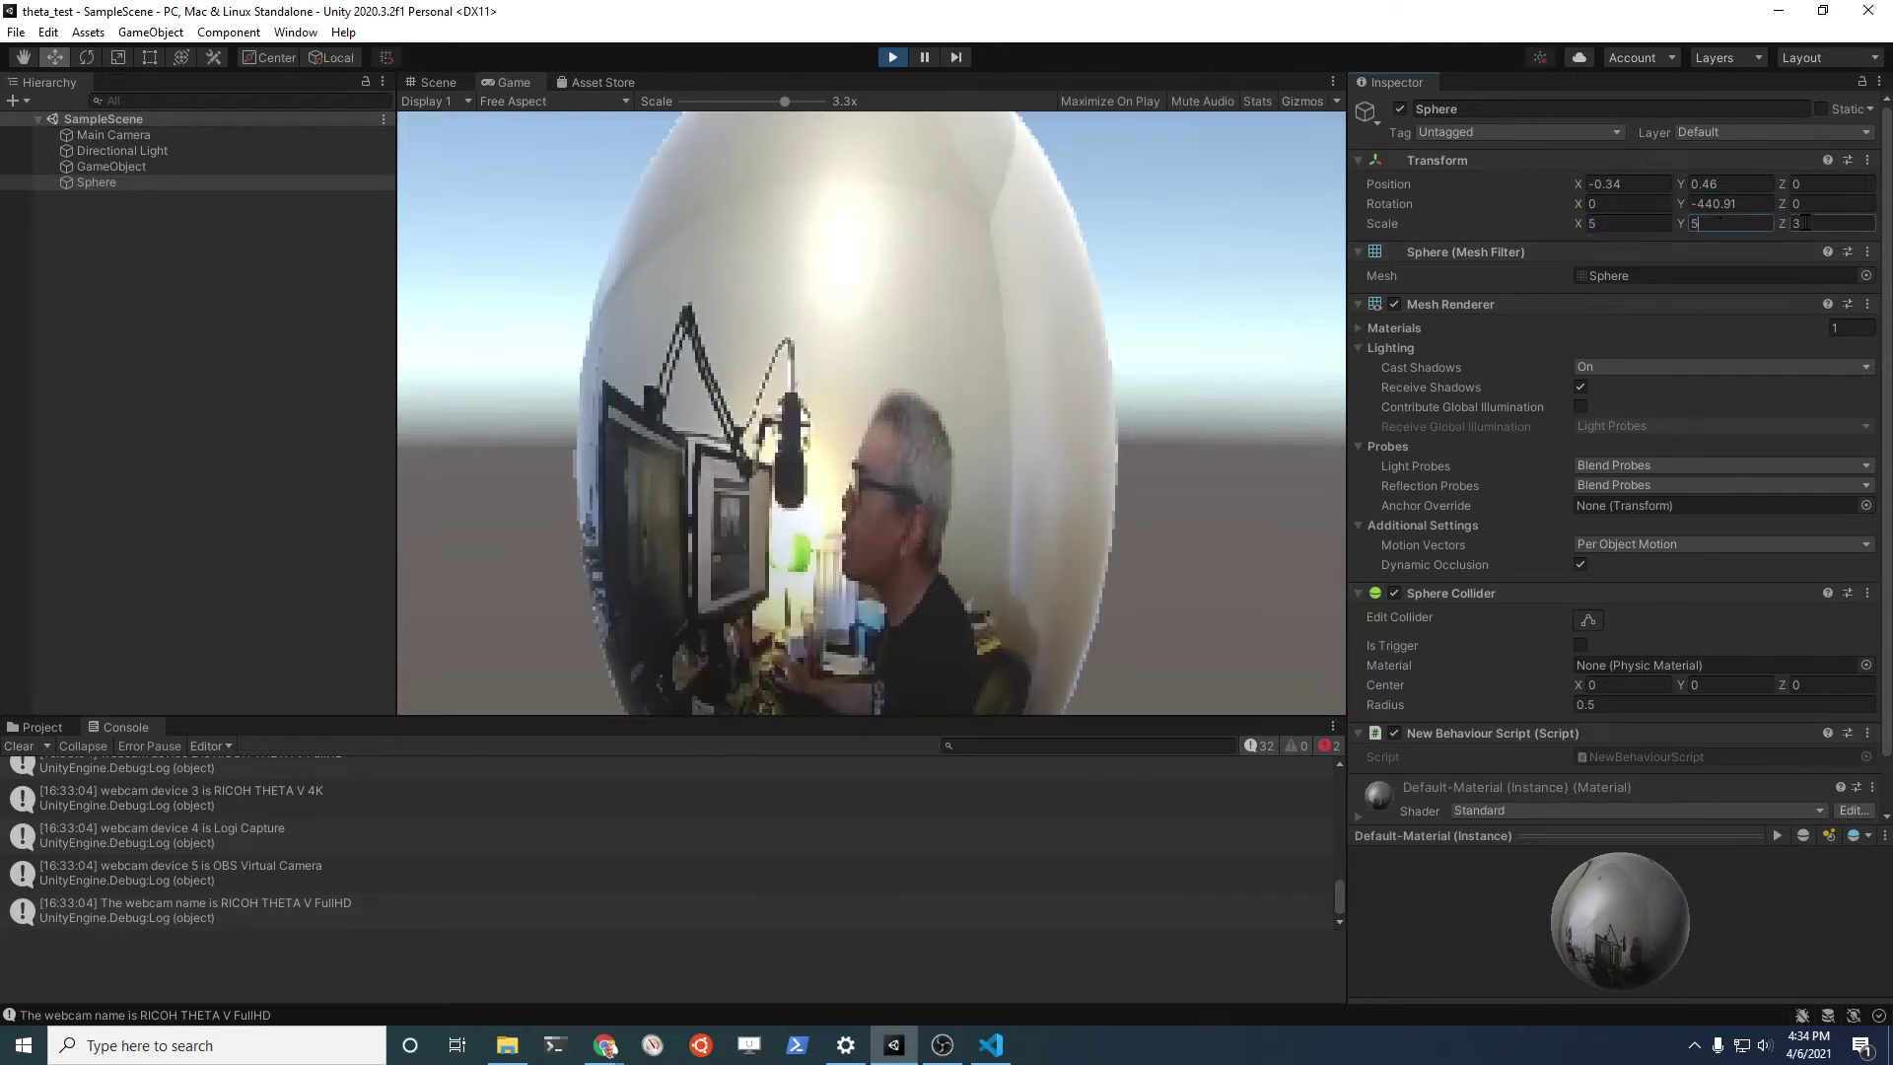
left_click(1805, 222)
type("5")
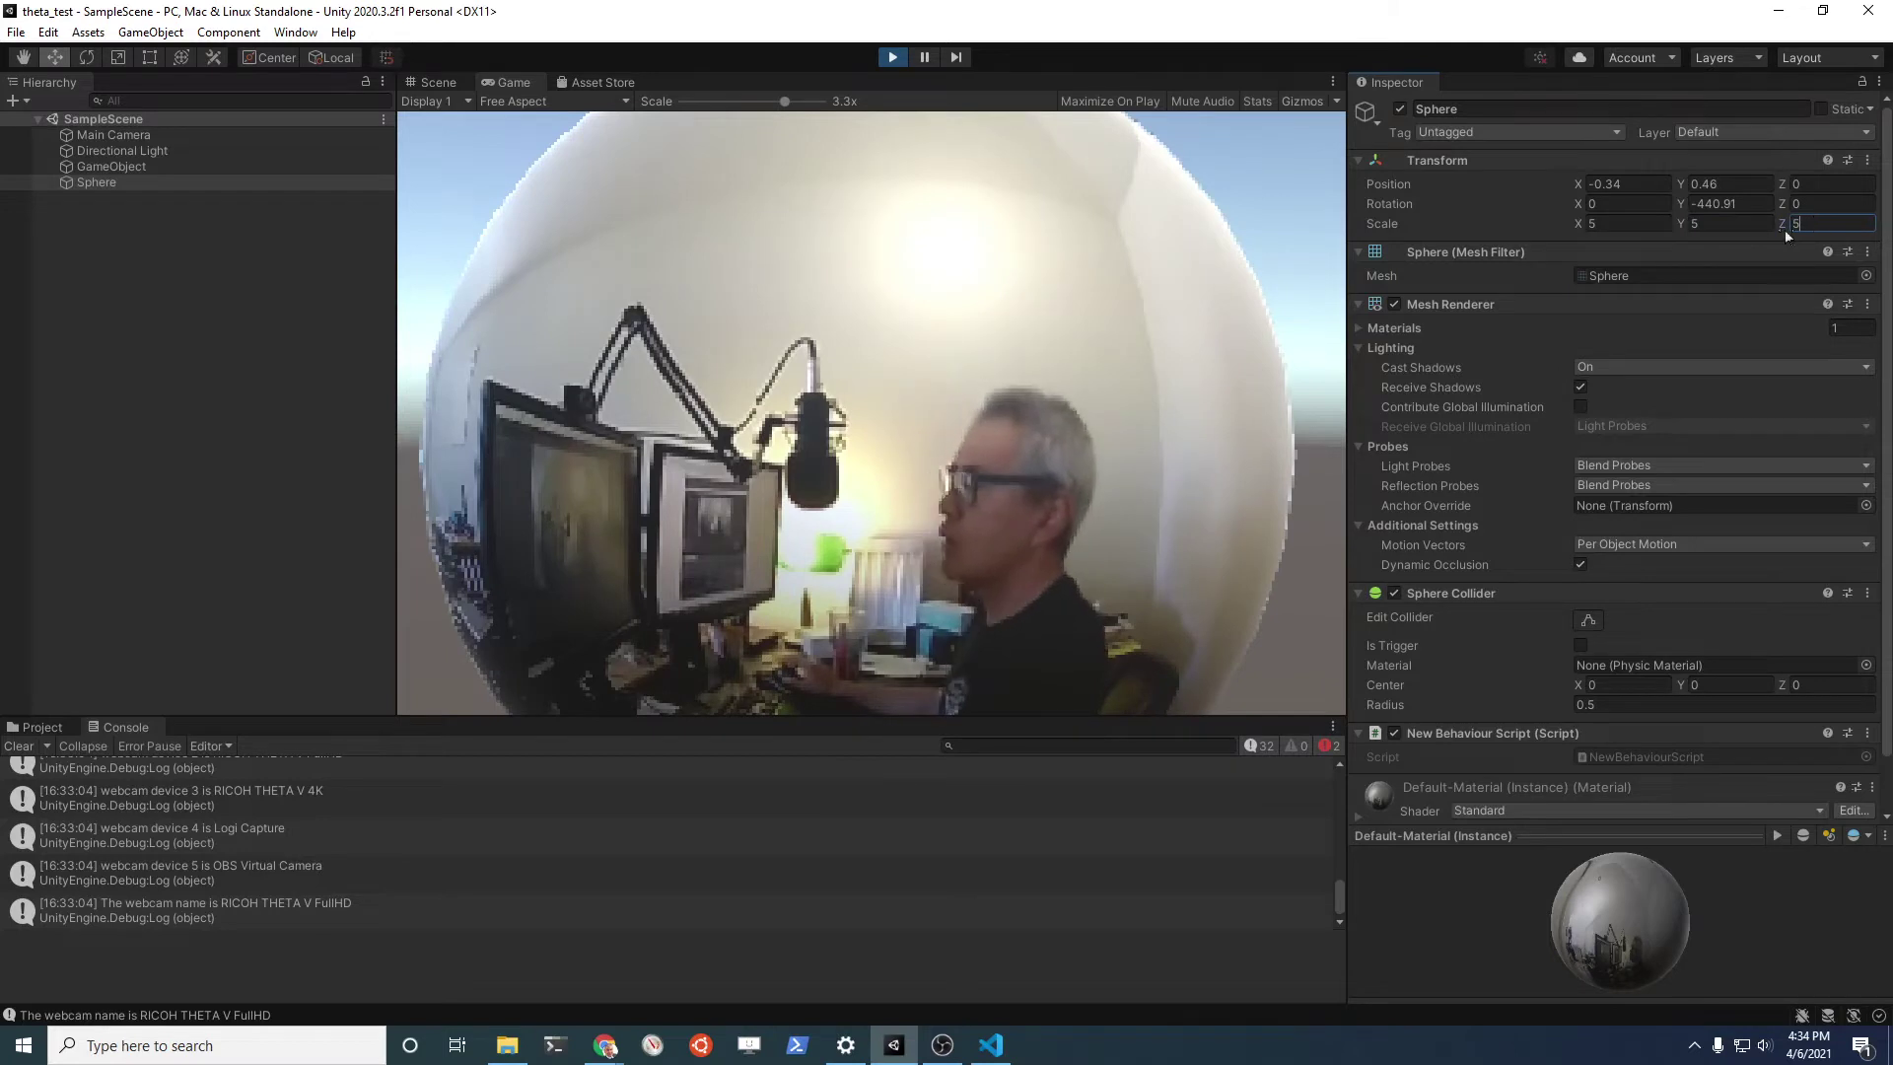
left_click(1603, 224)
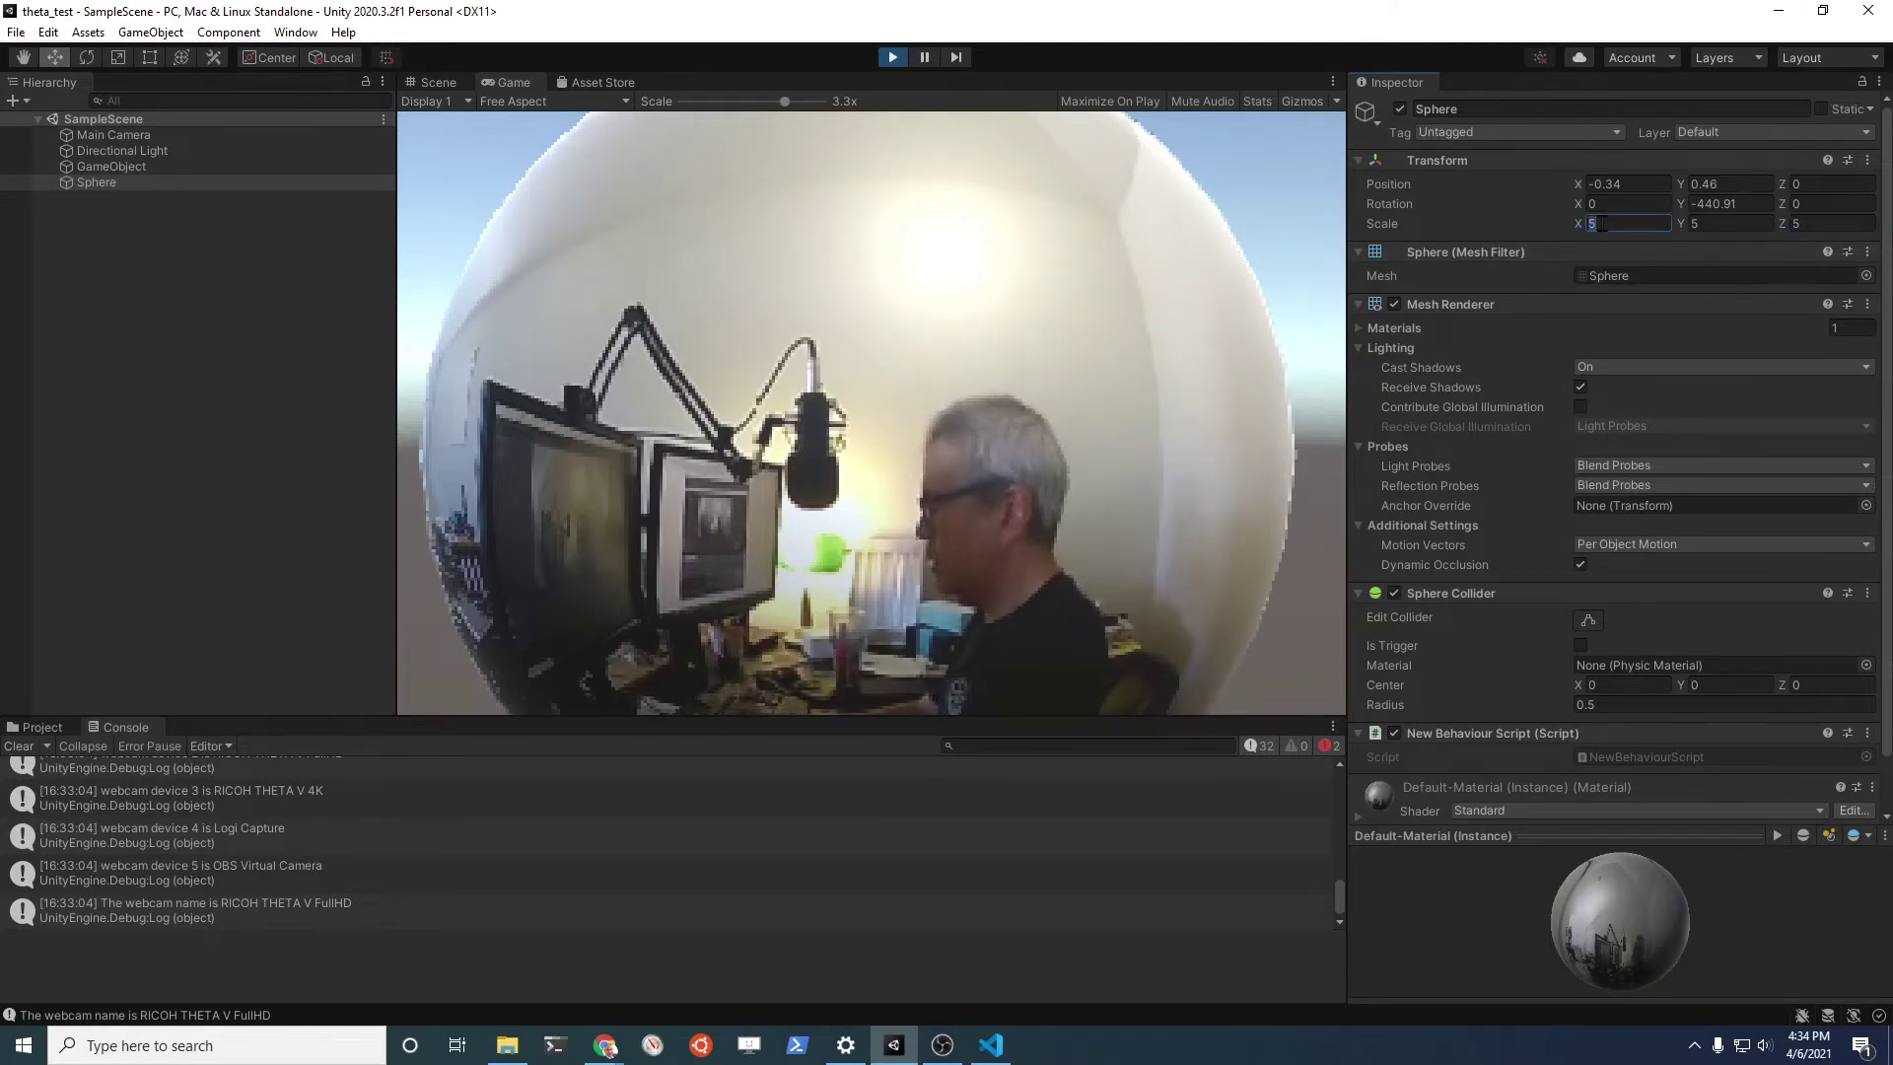
type("8")
left_click(1706, 224)
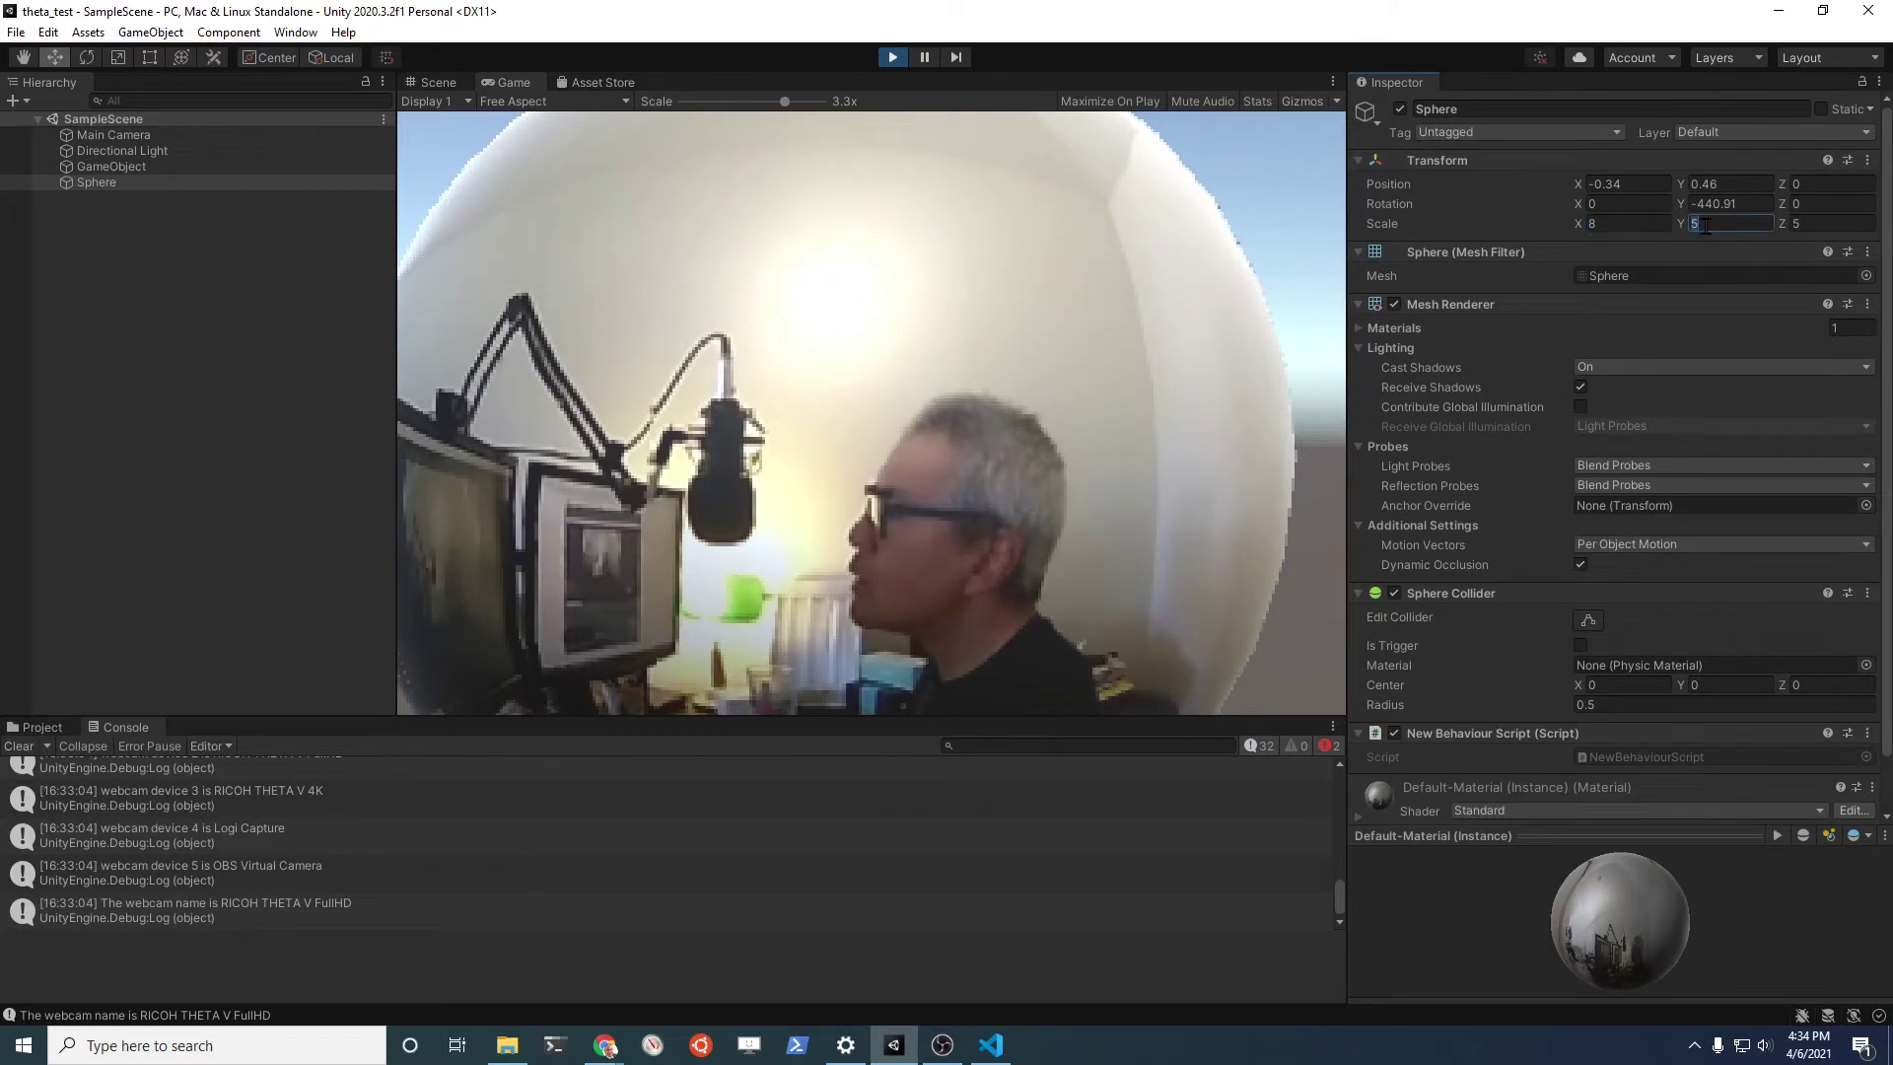
type("8")
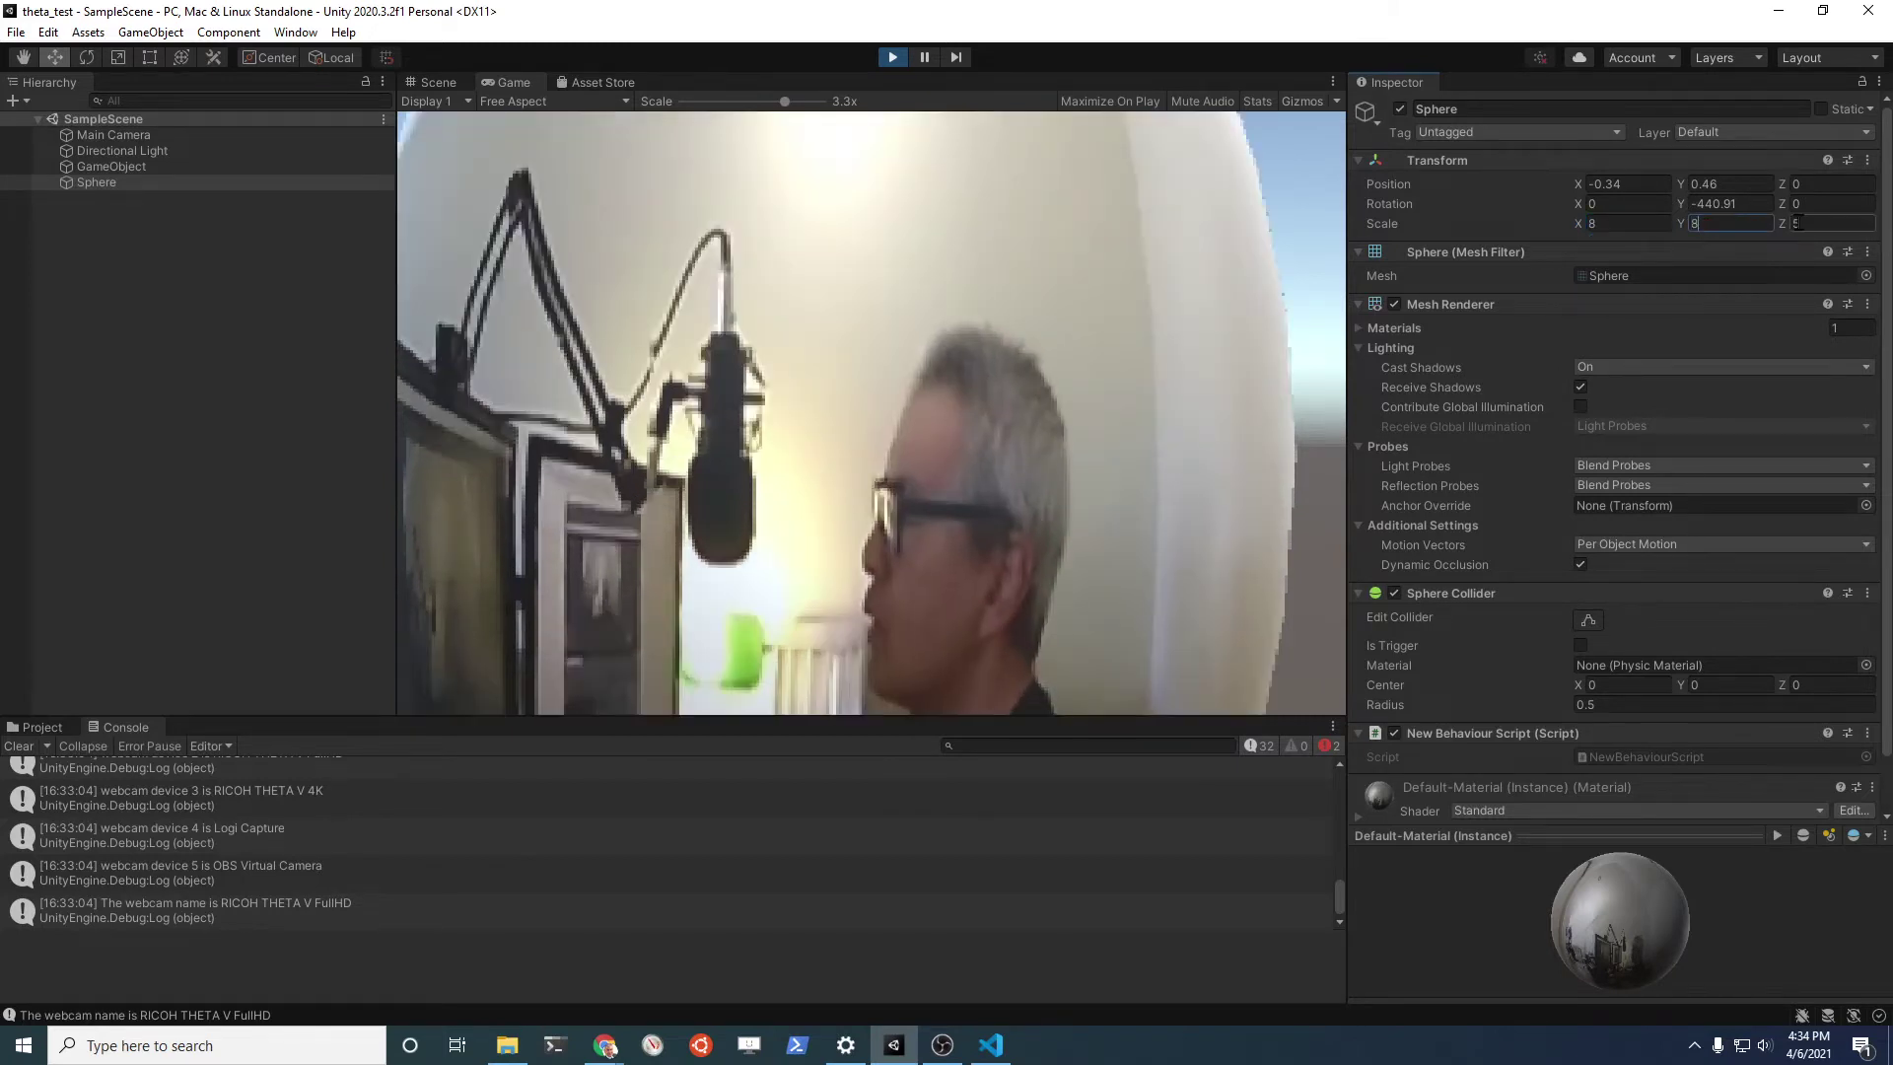
key("Tab")
type("8")
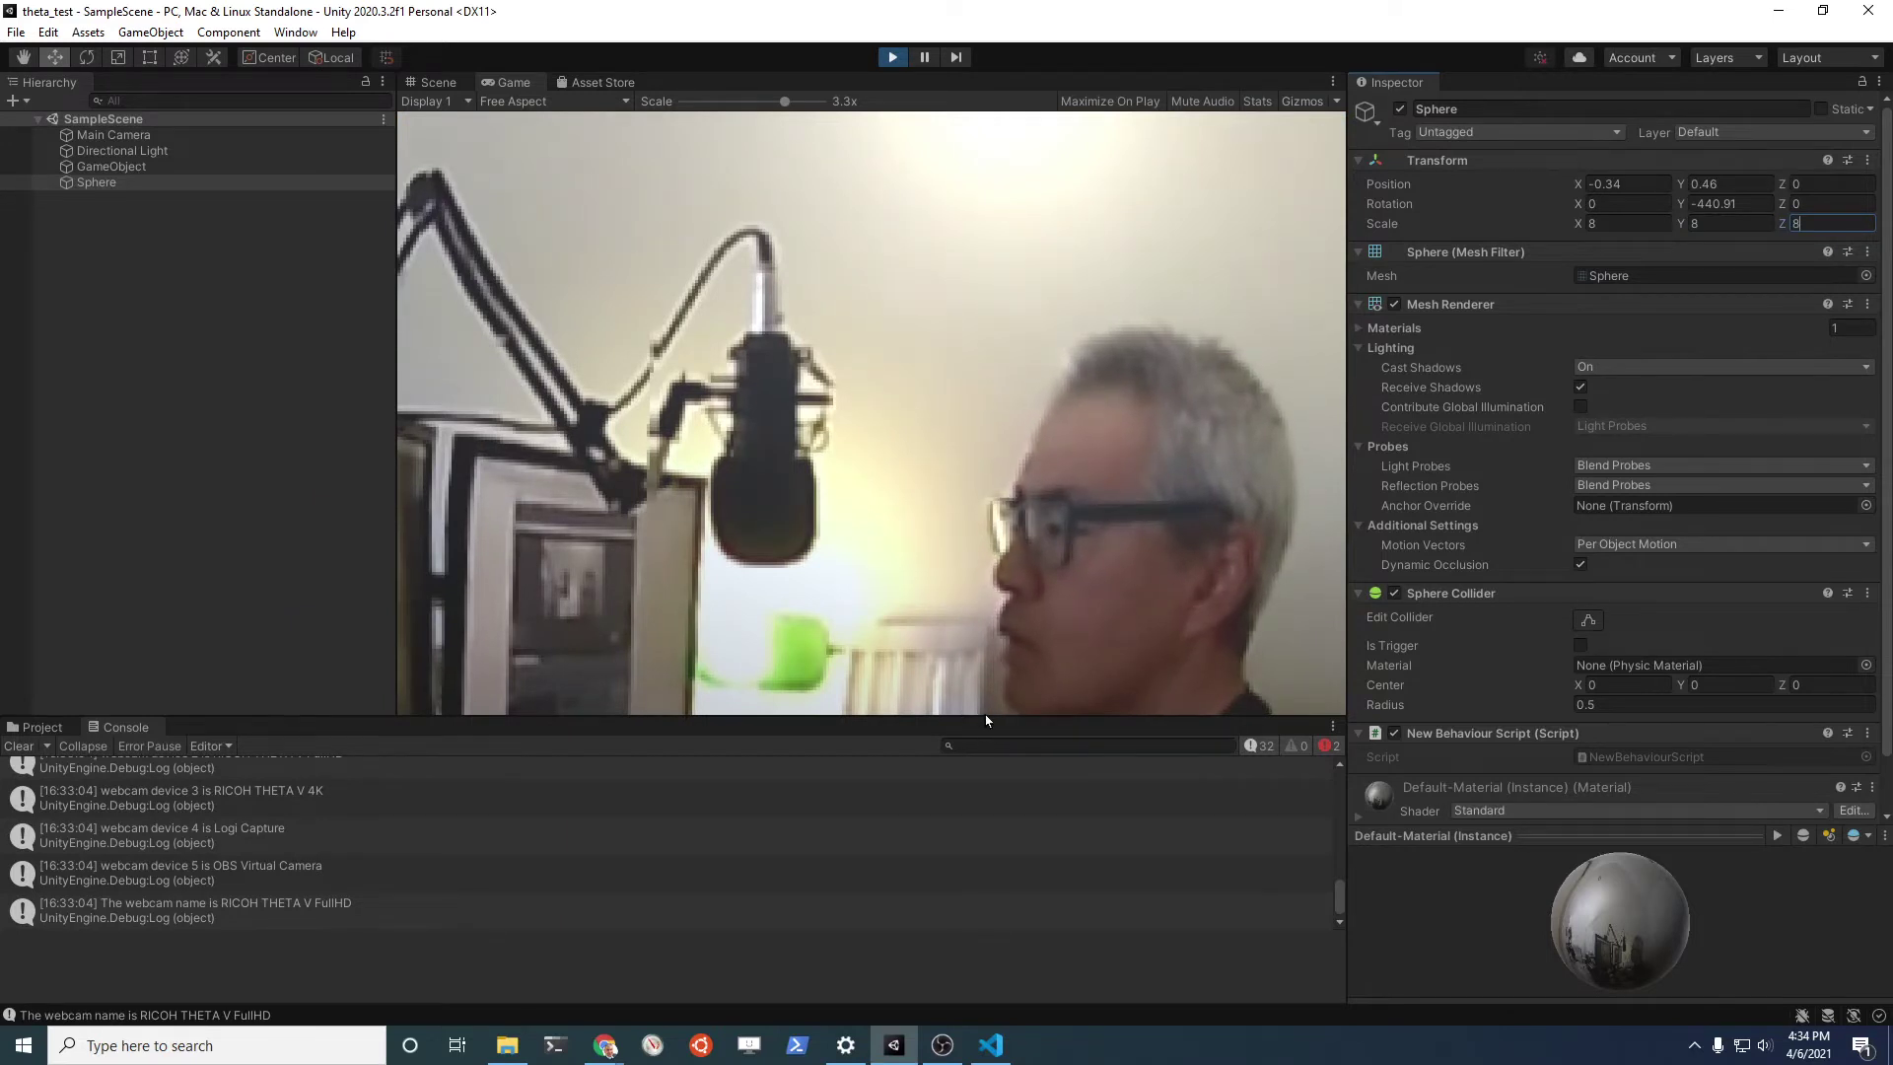
Enlarge the game view and adjust the sphere's Y, X (2.8) and Z rotation.
left_click_drag(984, 717, 984, 884)
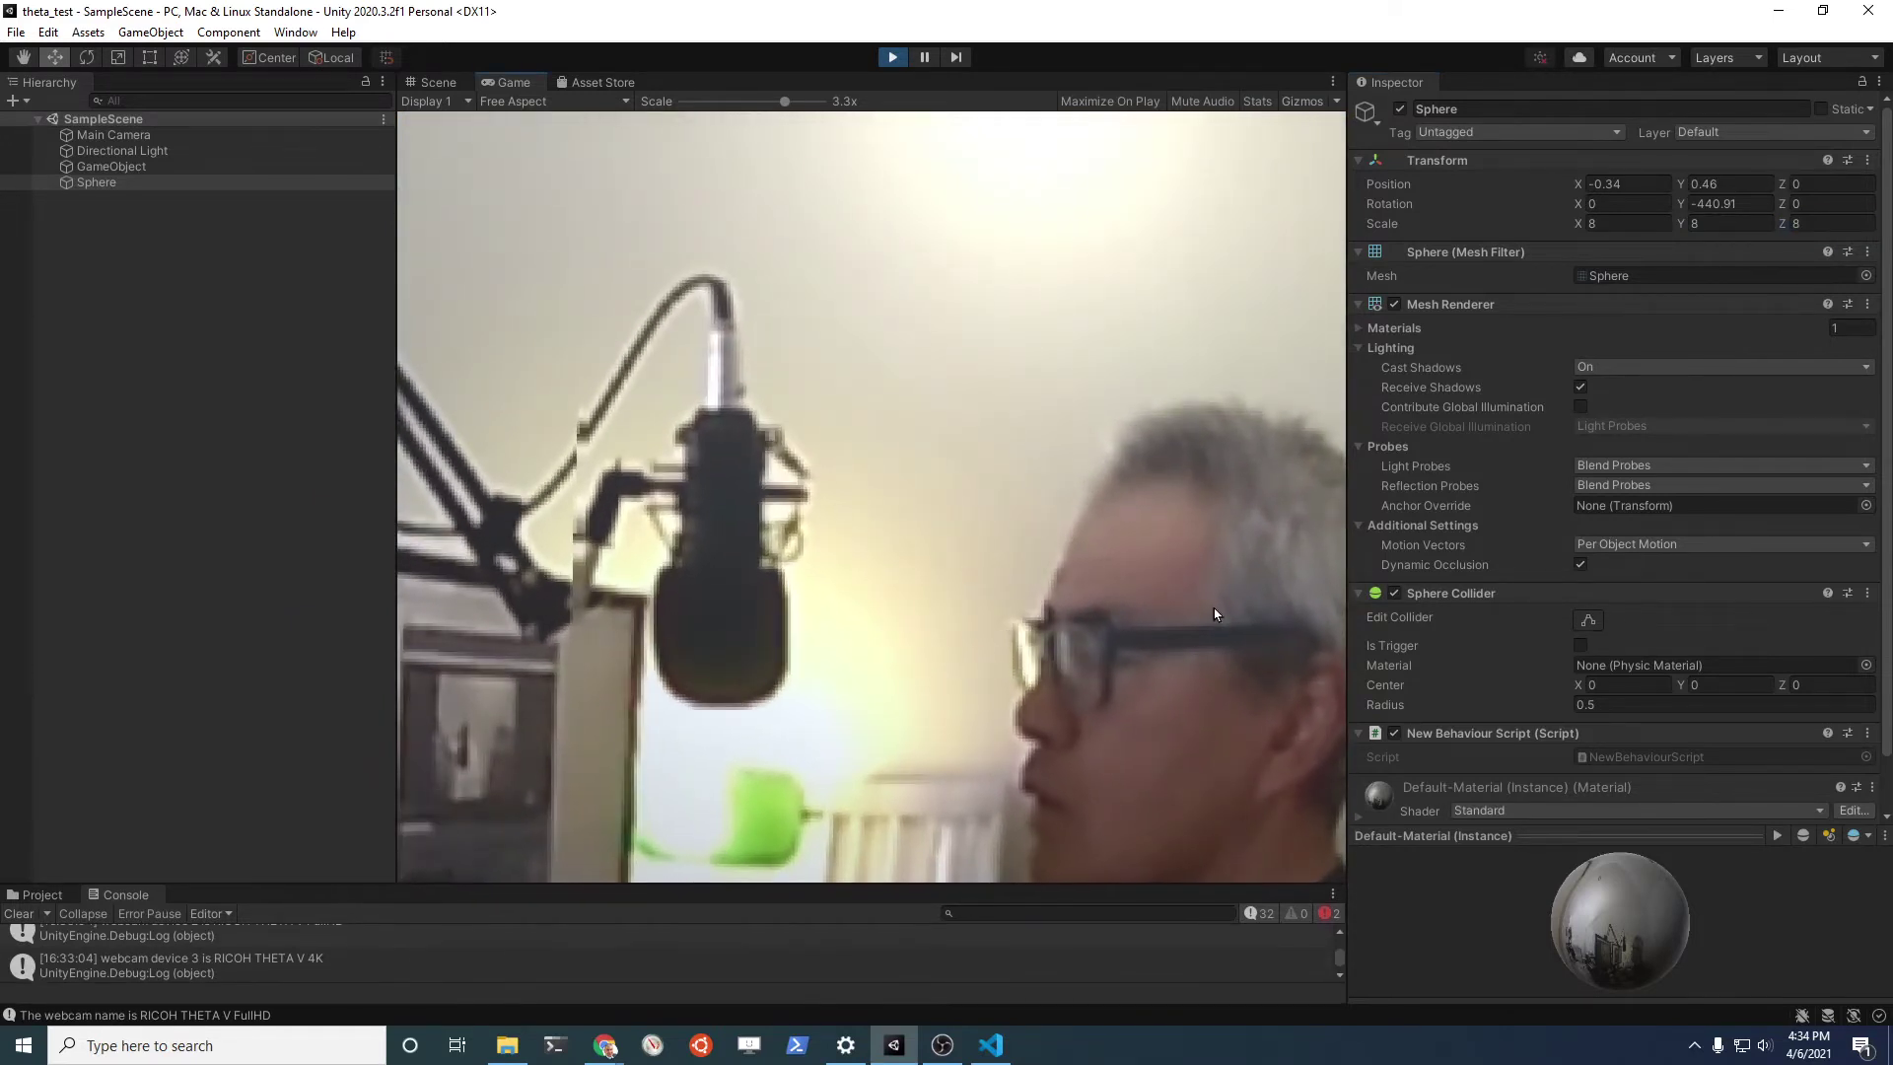
left_click(1701, 203)
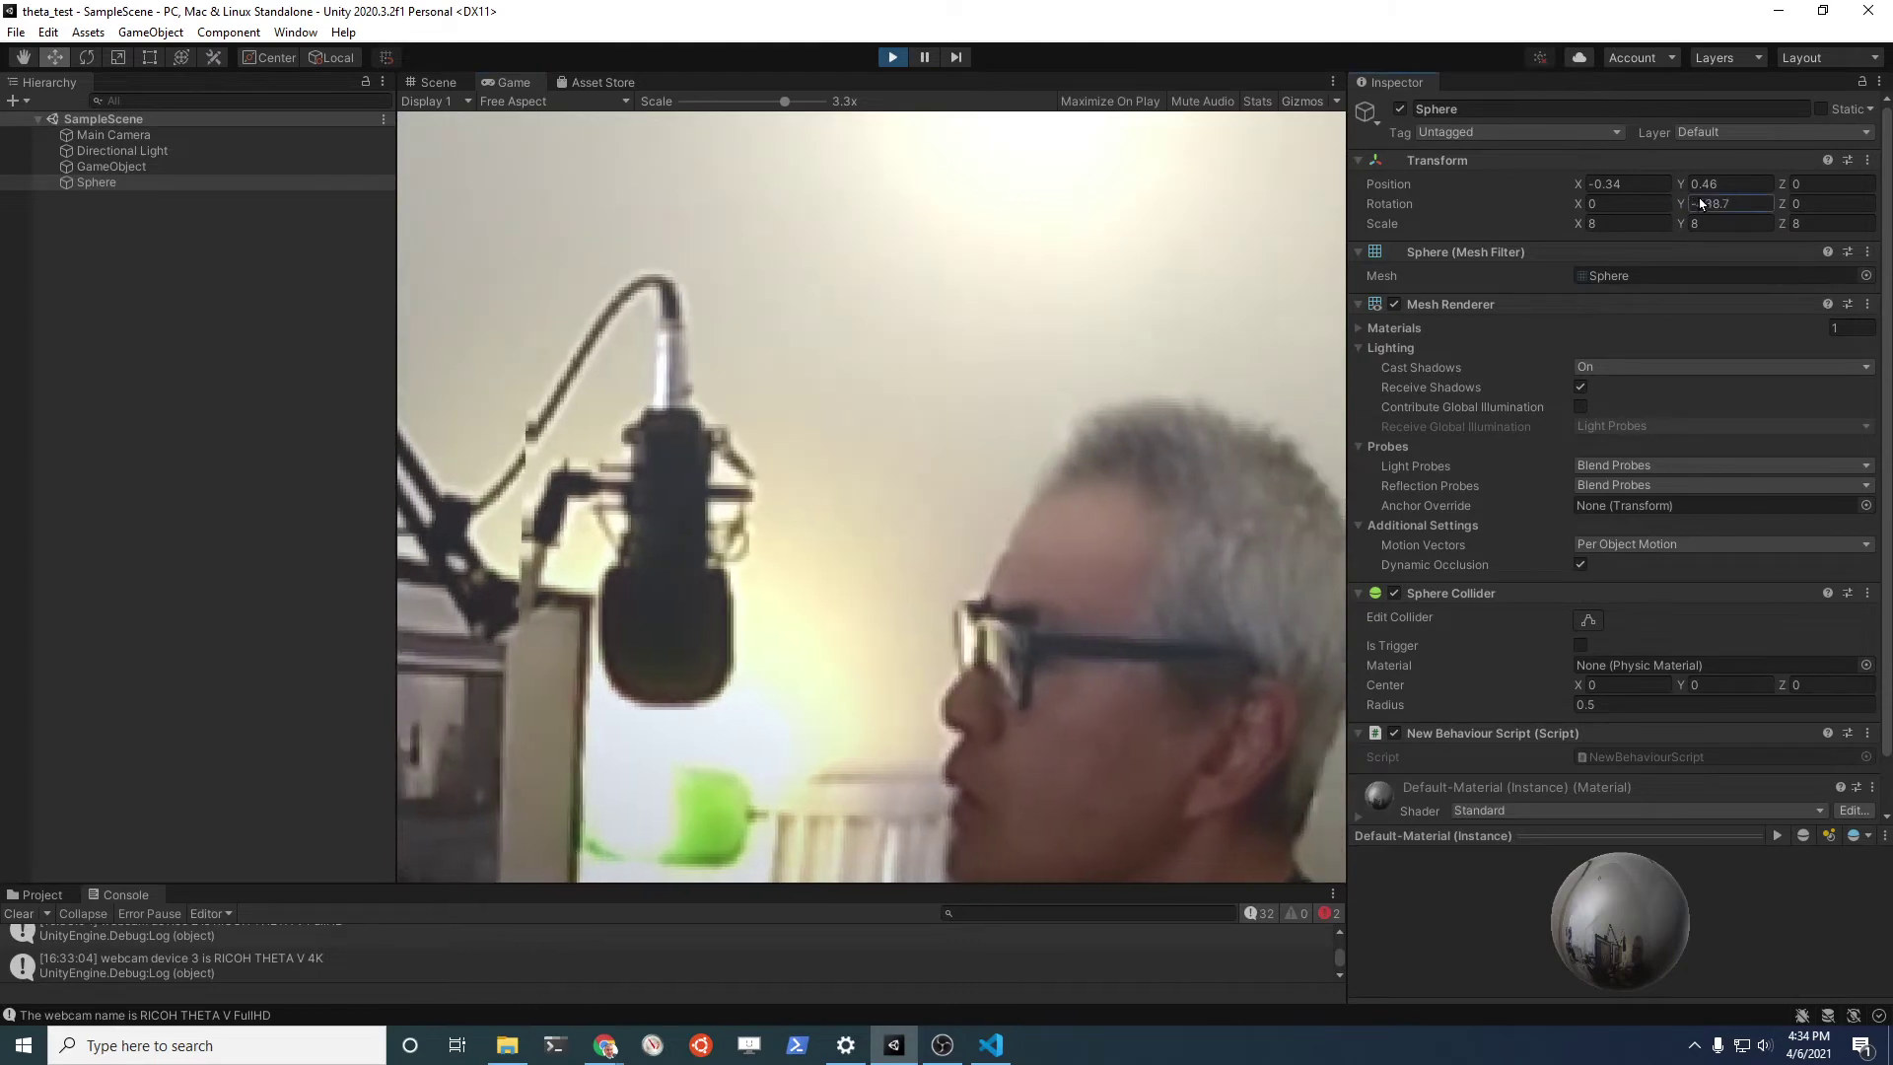
left_click_drag(1702, 203, 1729, 197)
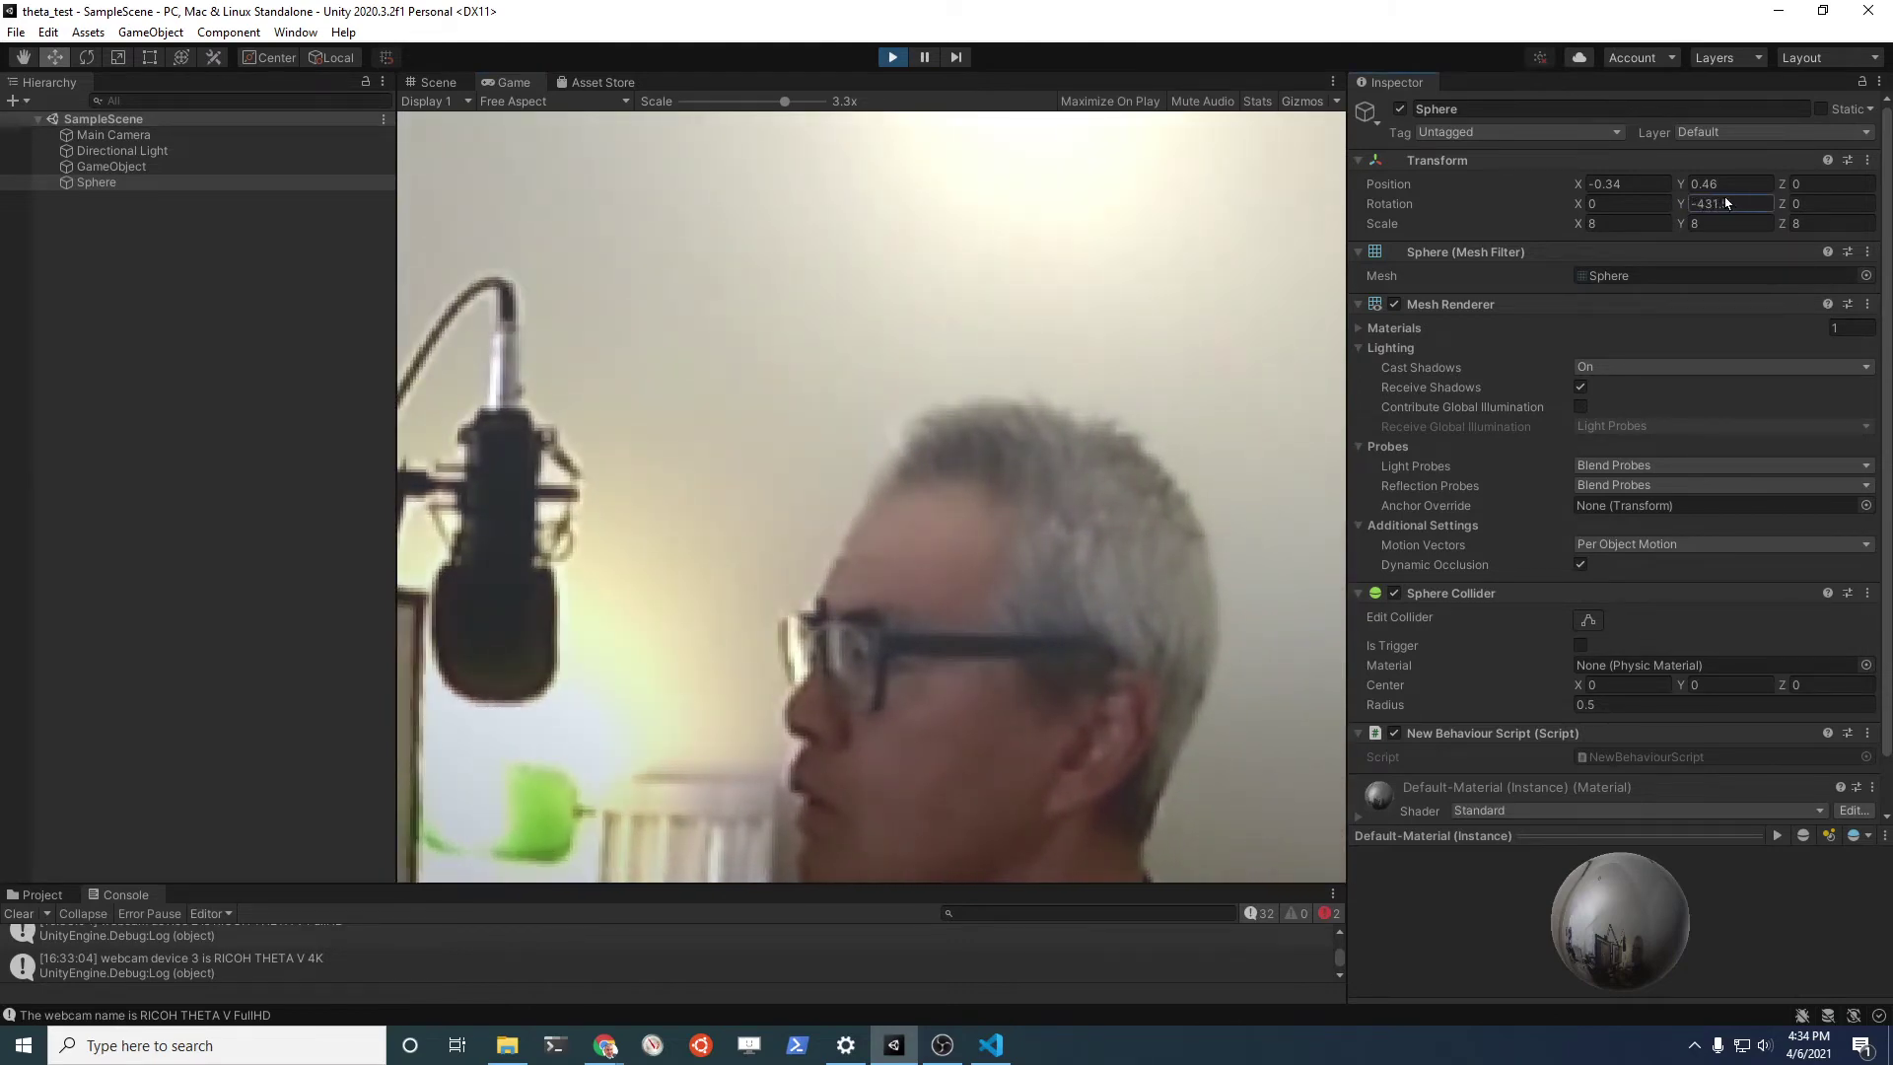
left_click(1616, 200)
type("-2")
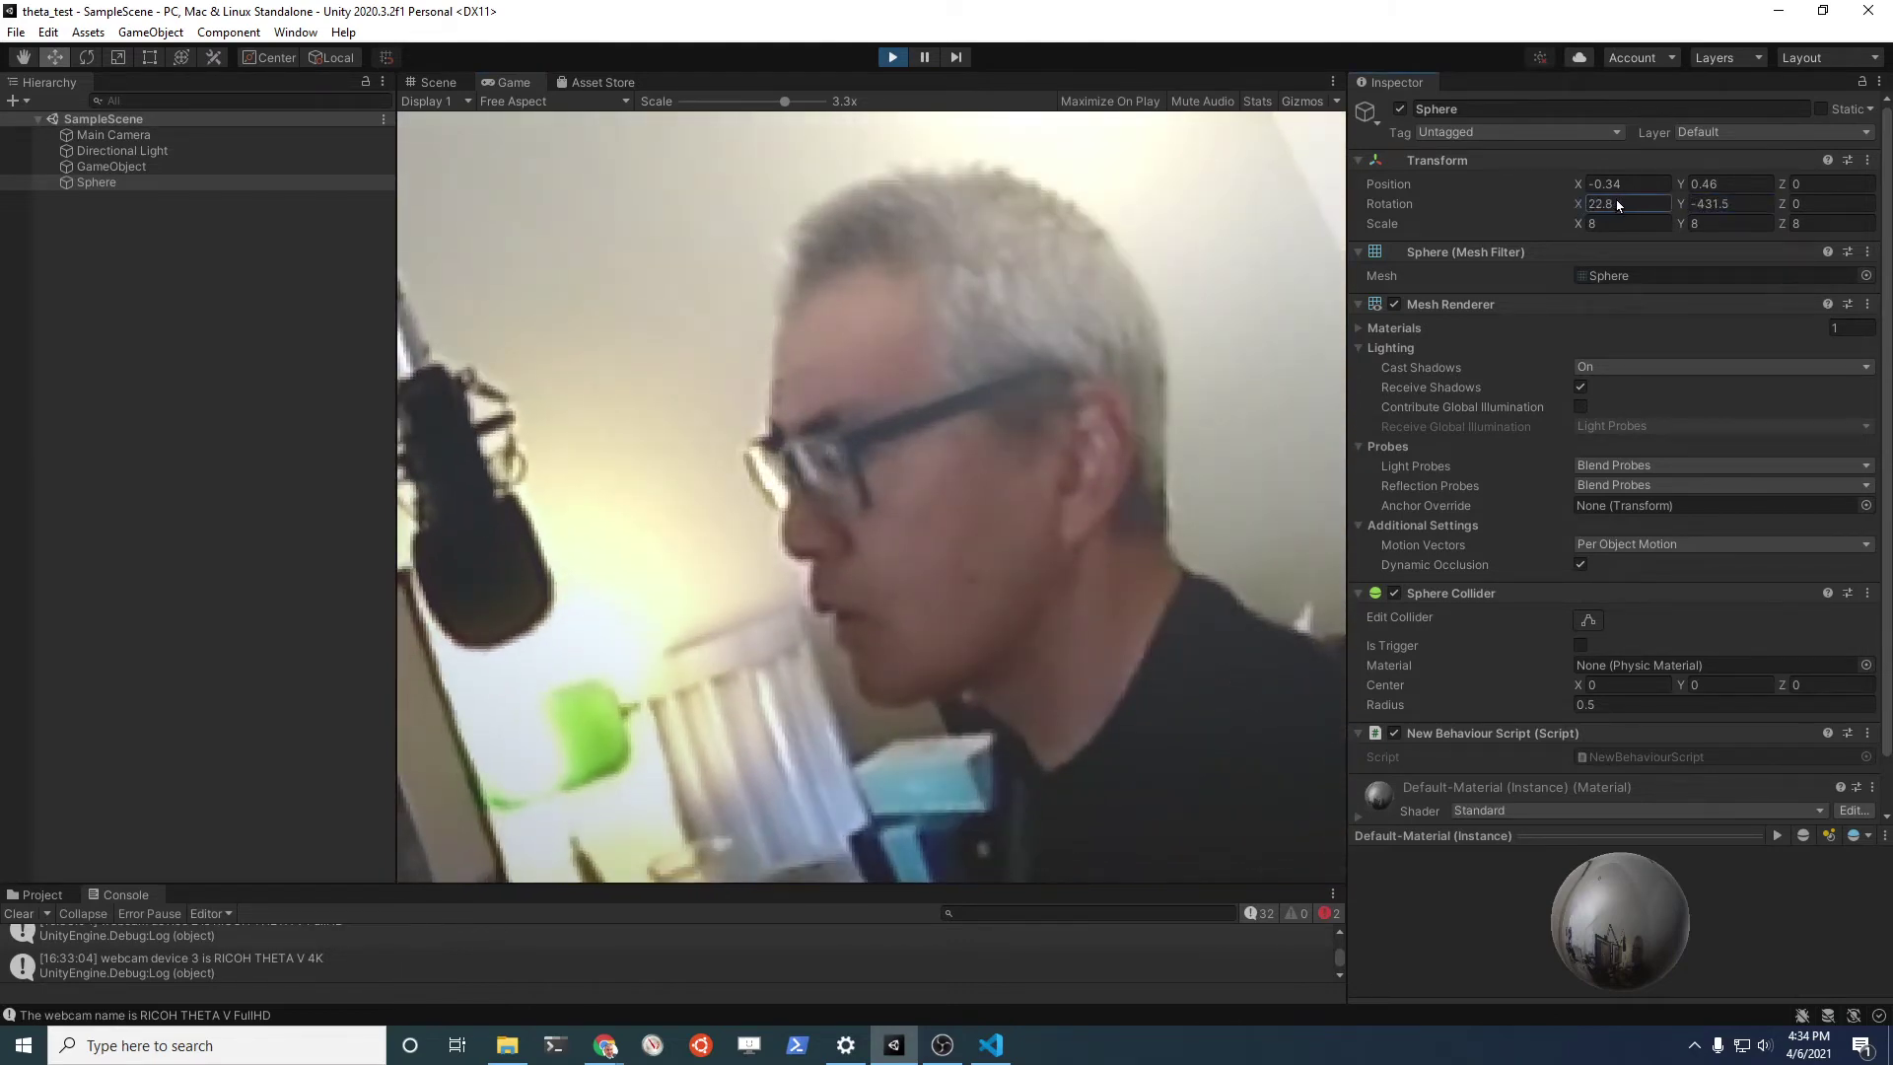
left_click_drag(1584, 212, 1591, 214)
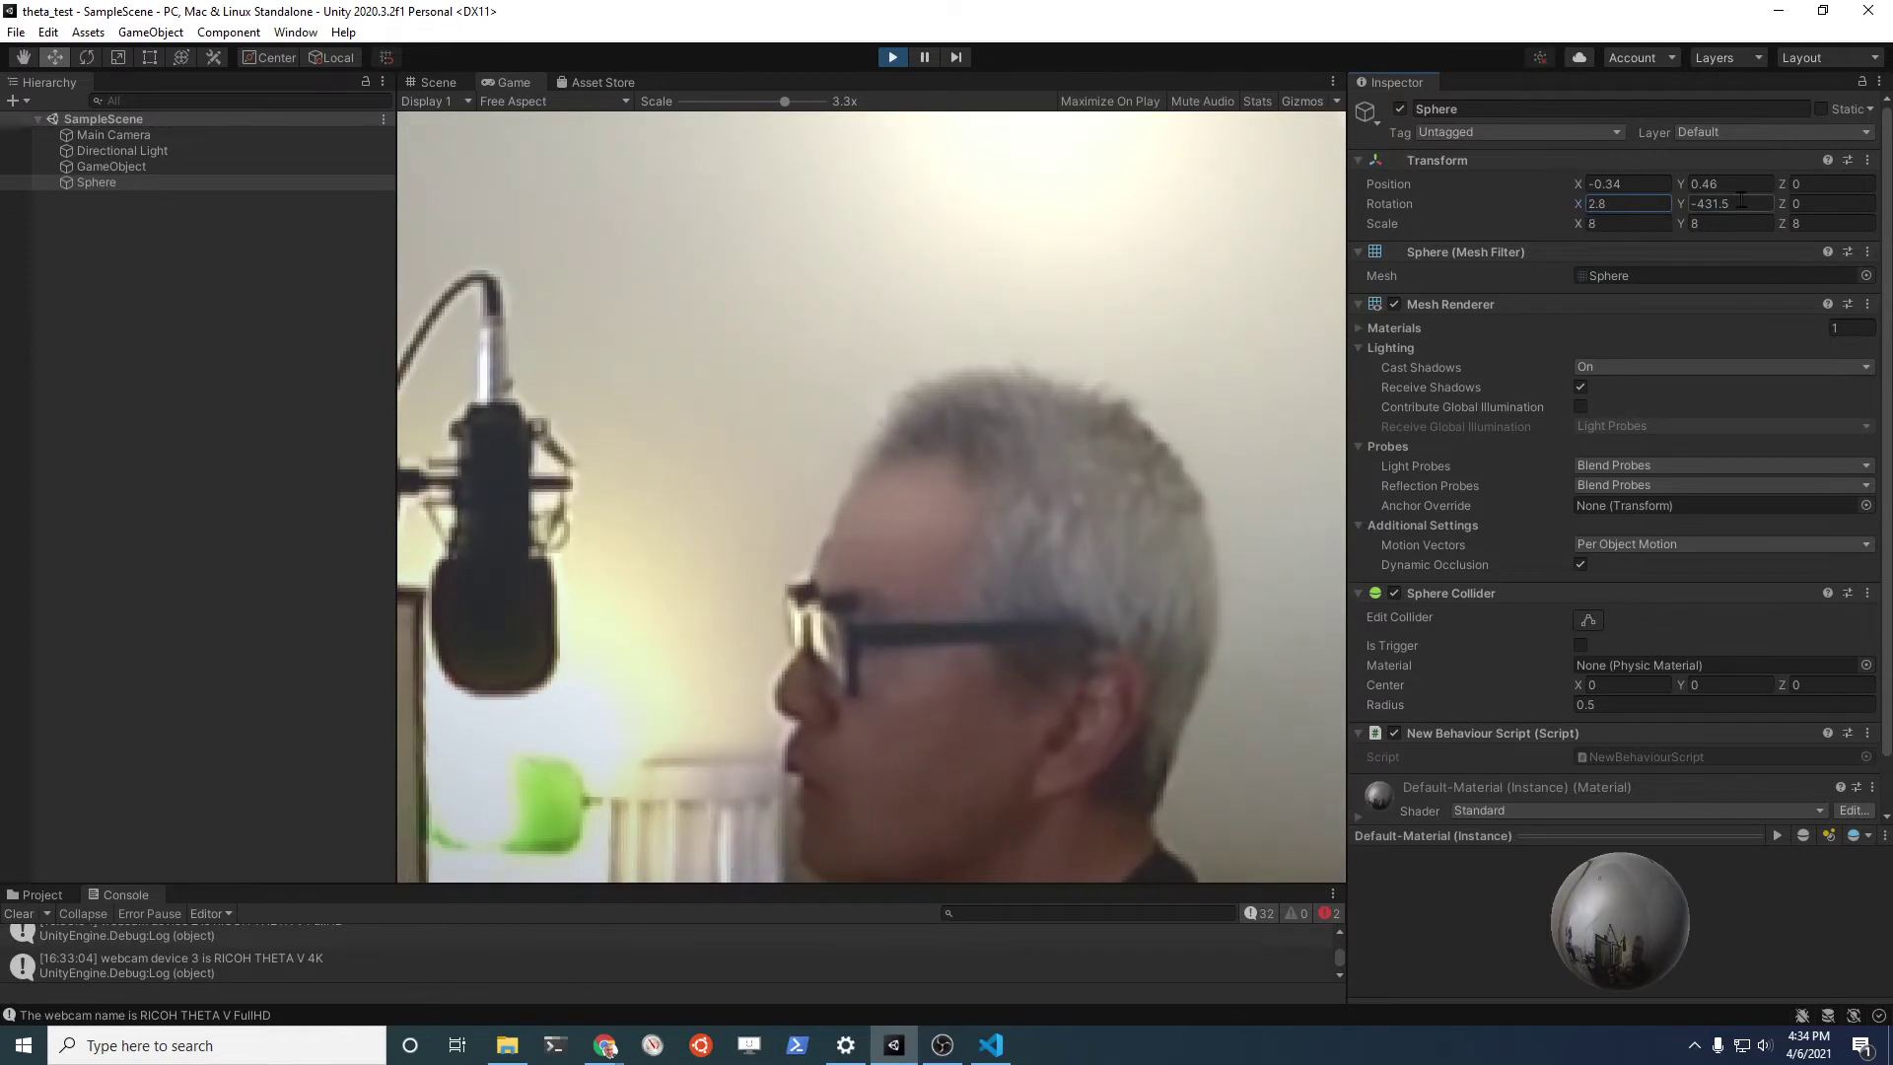
left_click_drag(1788, 198, 1545, 180)
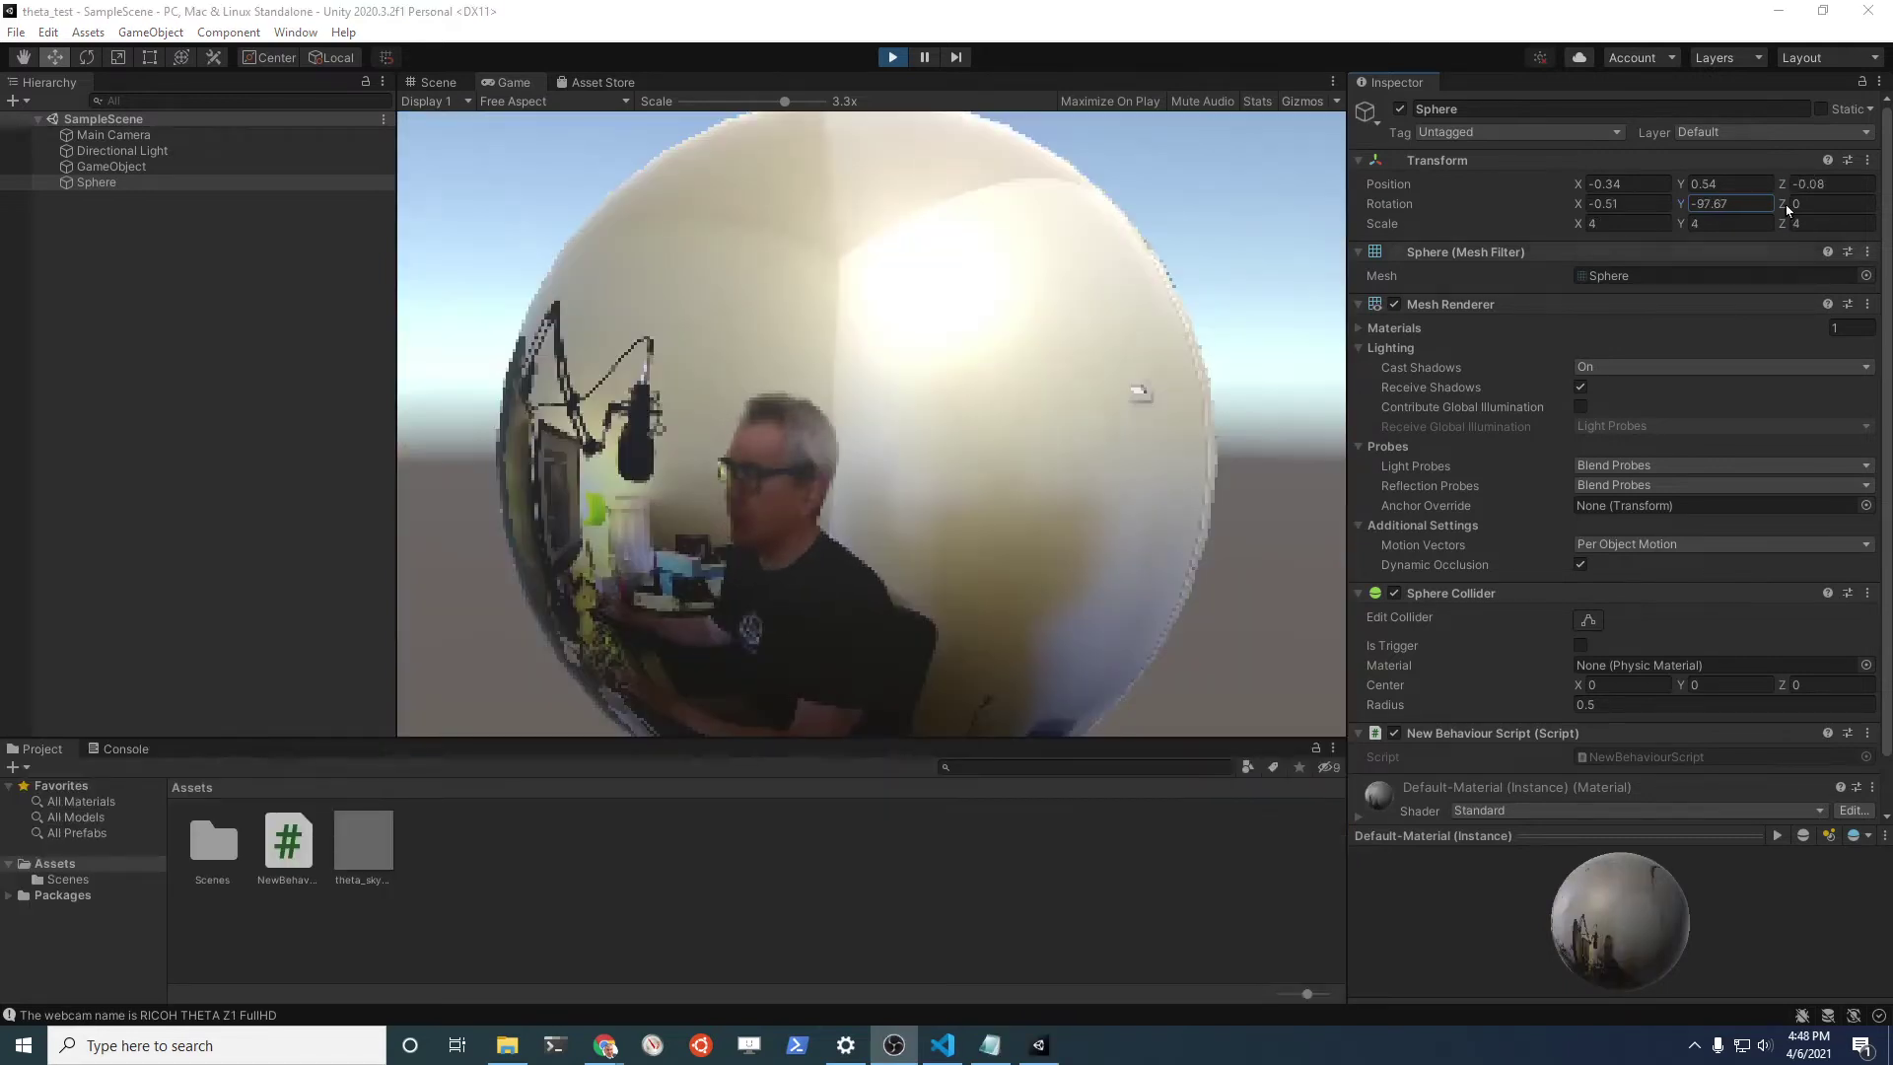
Scrub the sphere's Rotation Y to -112.1 to realign the THETA Z1 4K texture.
left_click_drag(1688, 209, 1668, 89)
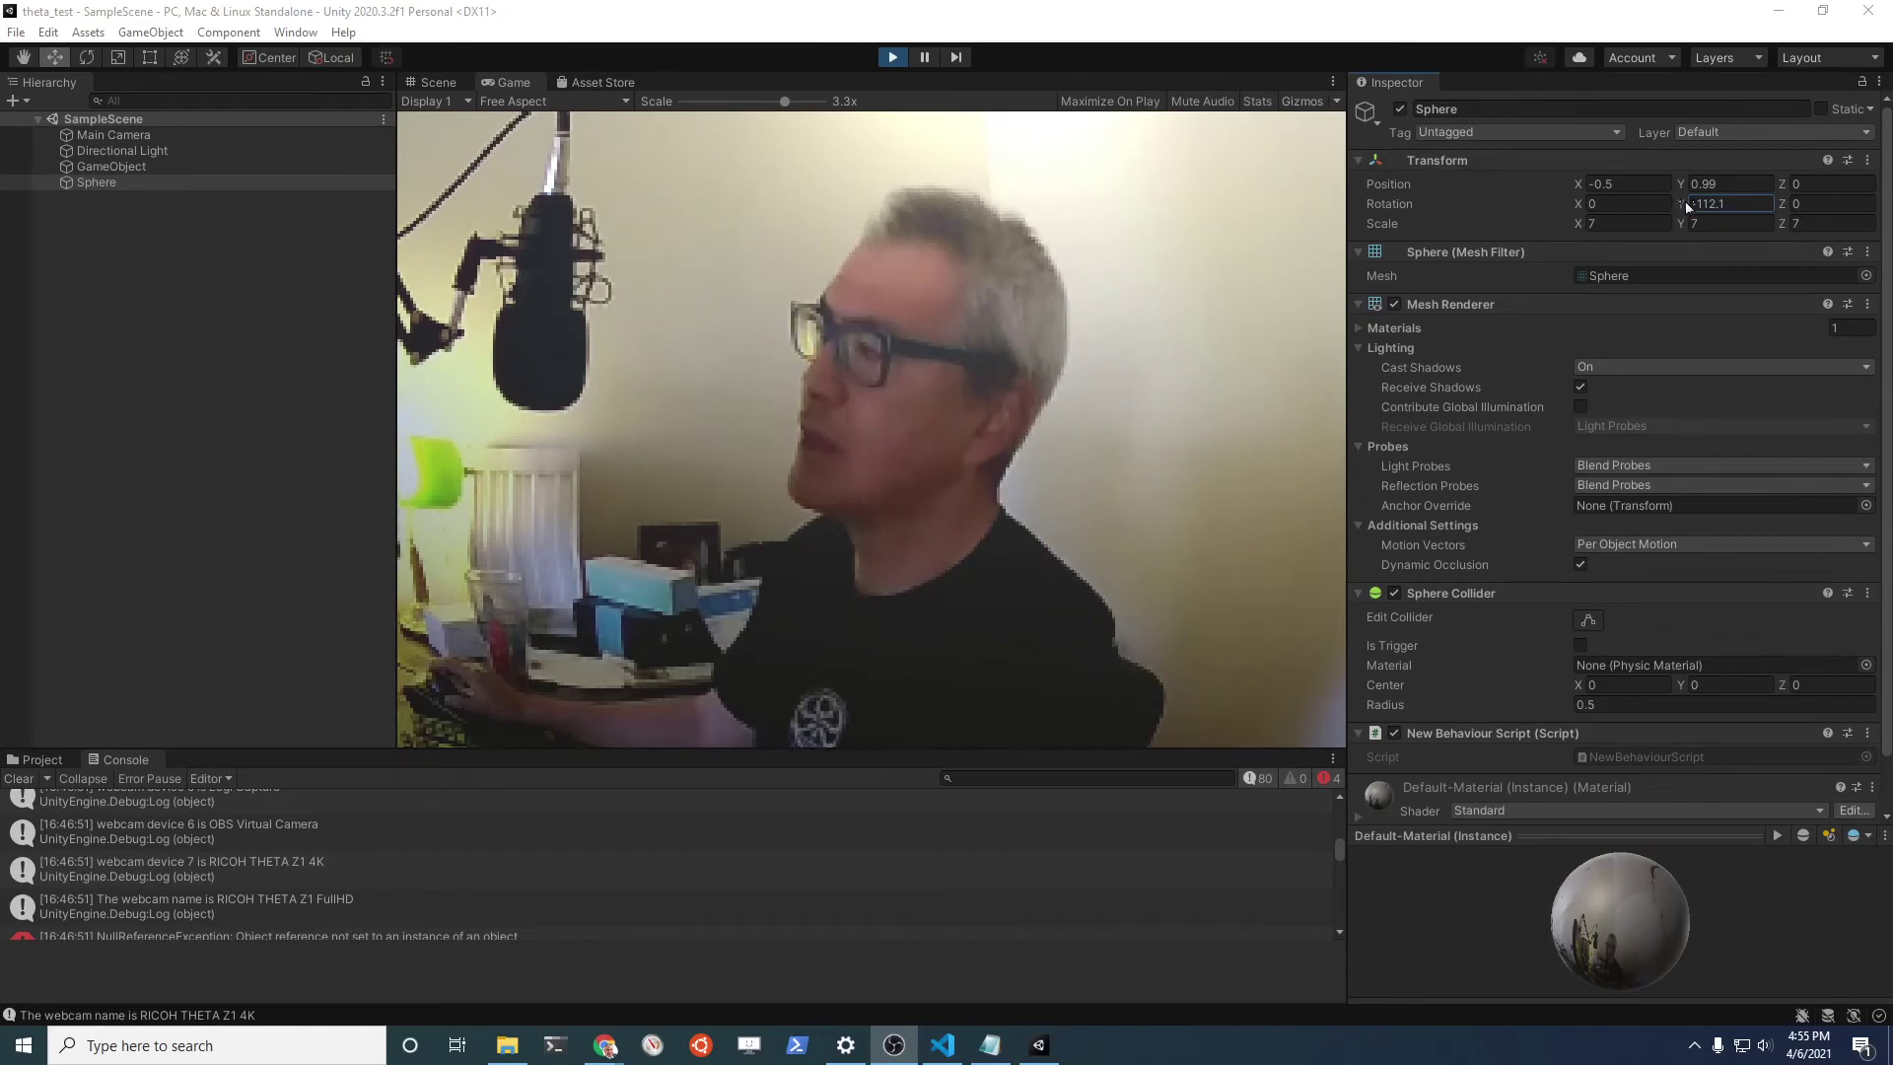
Scrub the sphere's Rotation Y to 239.1 for a new webcam view heading.
left_click_drag(1685, 202, 932, 270)
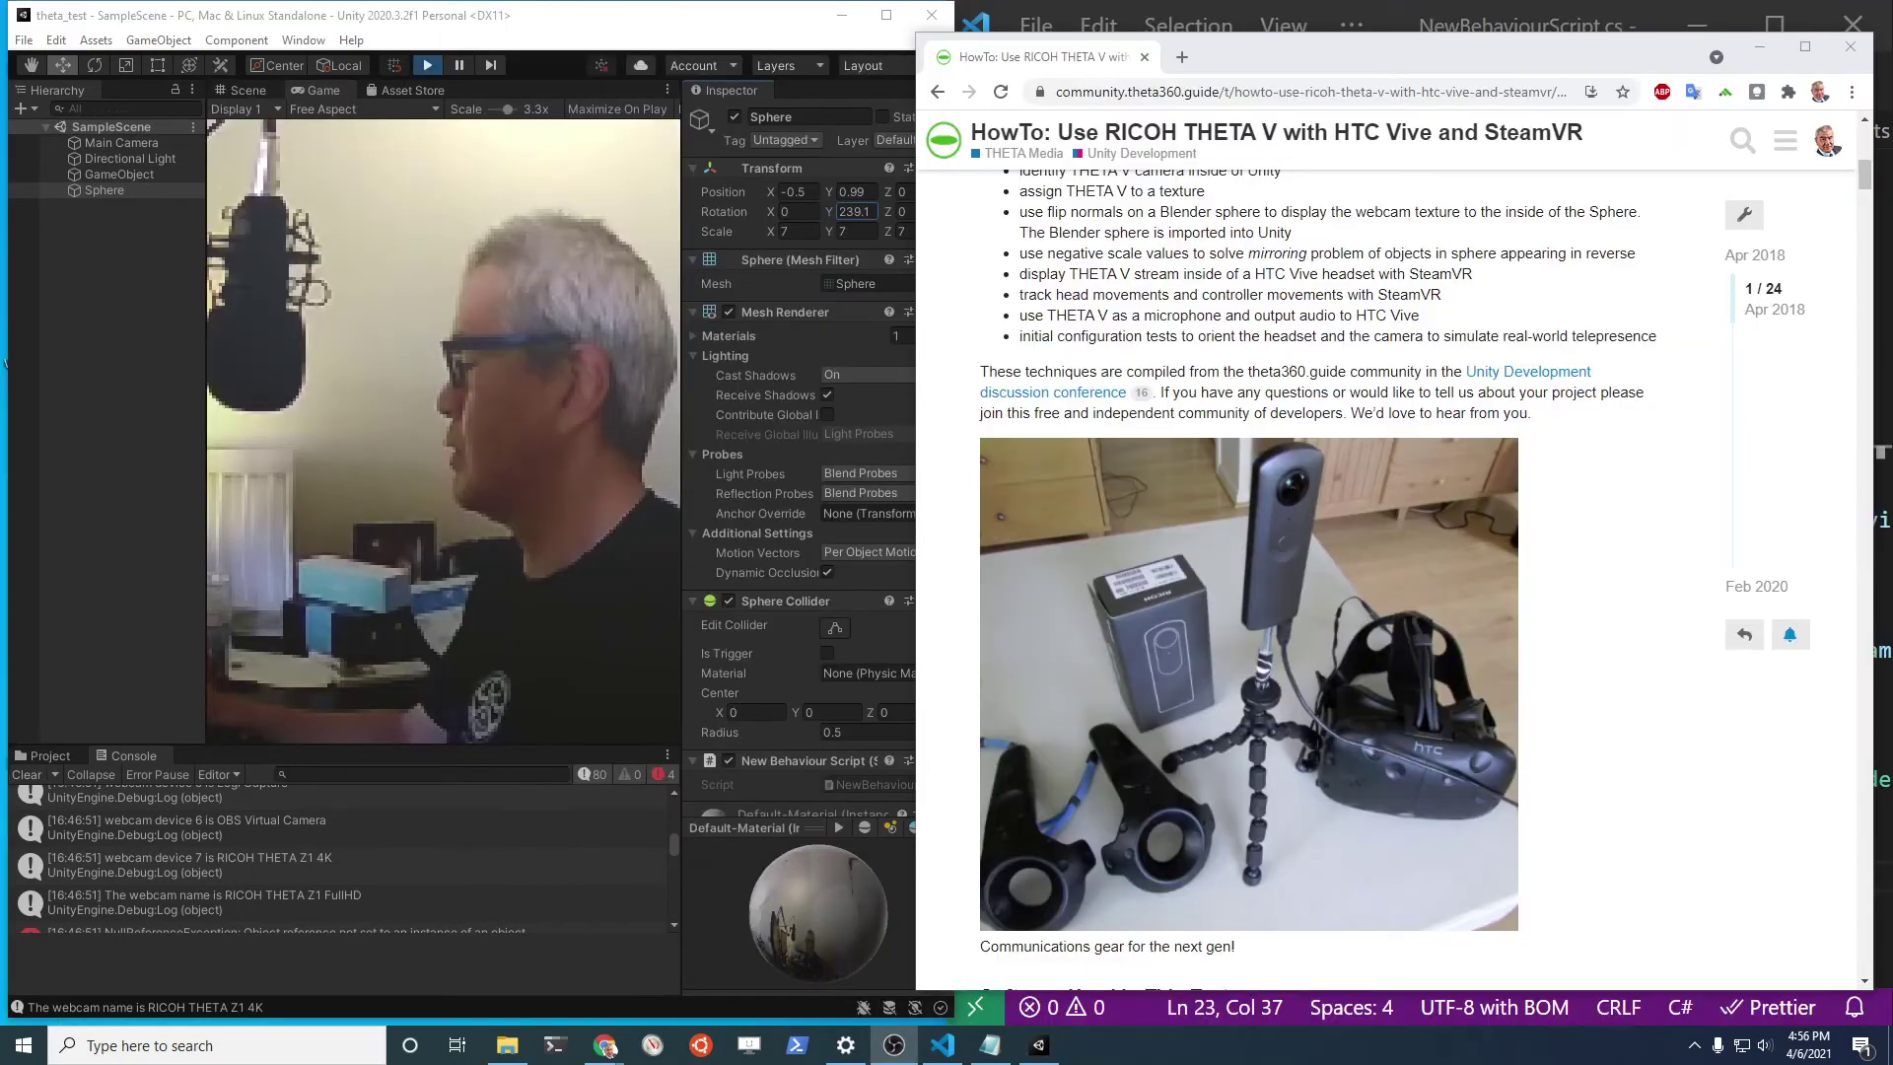
Scroll down through the THETA V with HTC Vive article to the June 2018 replies.
scroll(1509, 754, "down", 4)
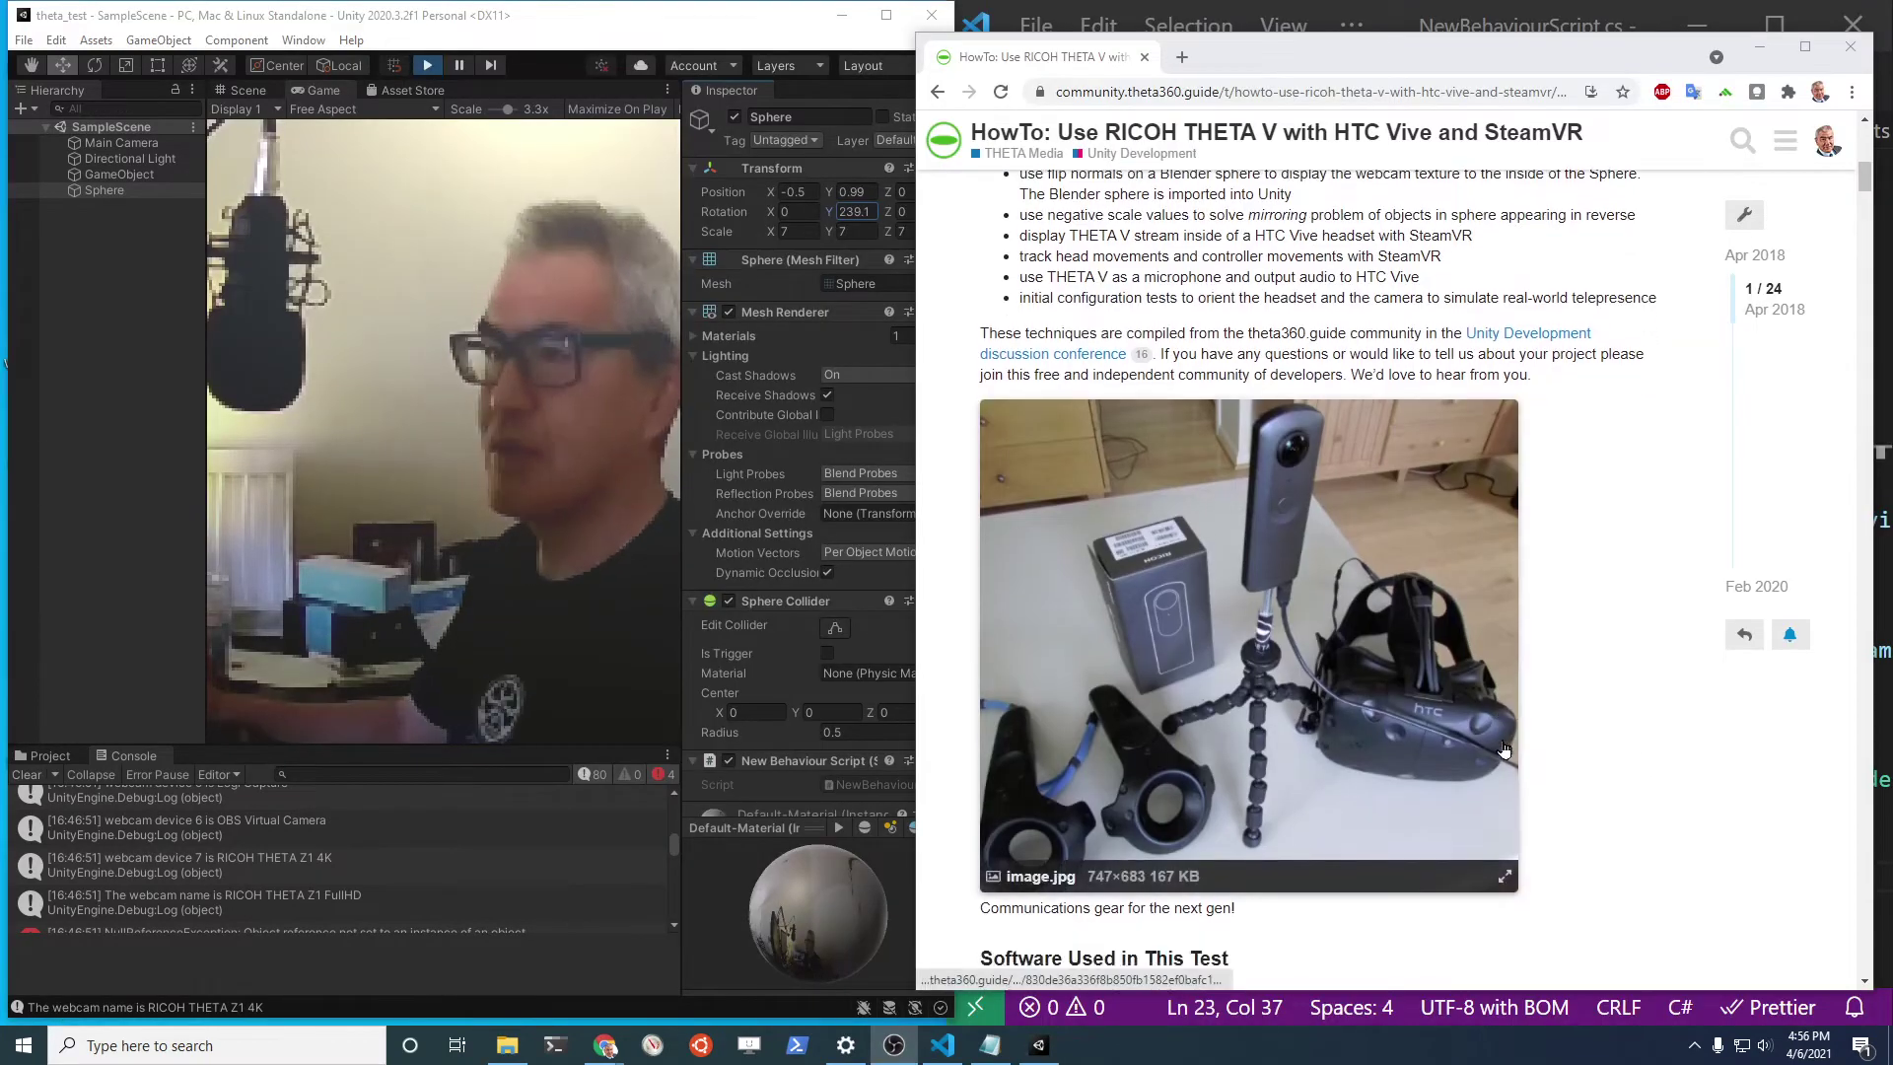
scroll(1503, 746, "down", 10)
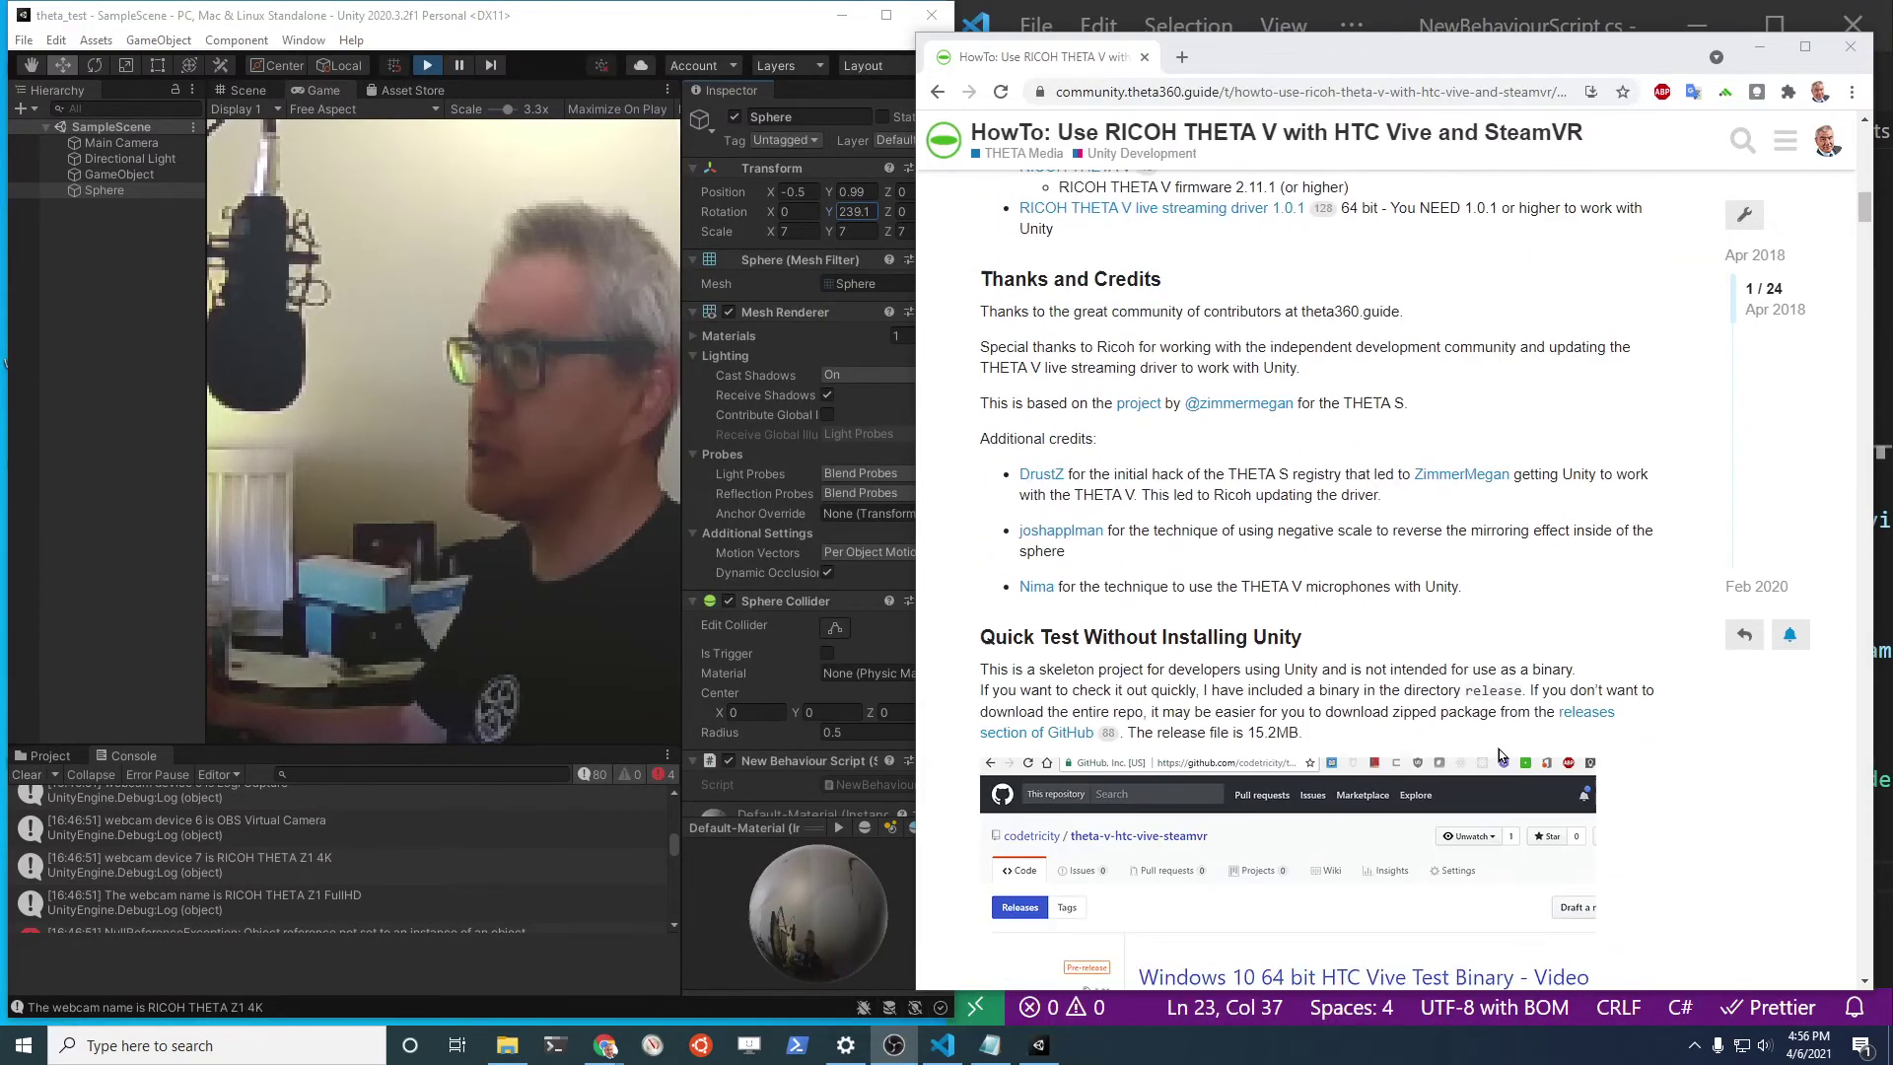
scroll(1498, 754, "down", 15)
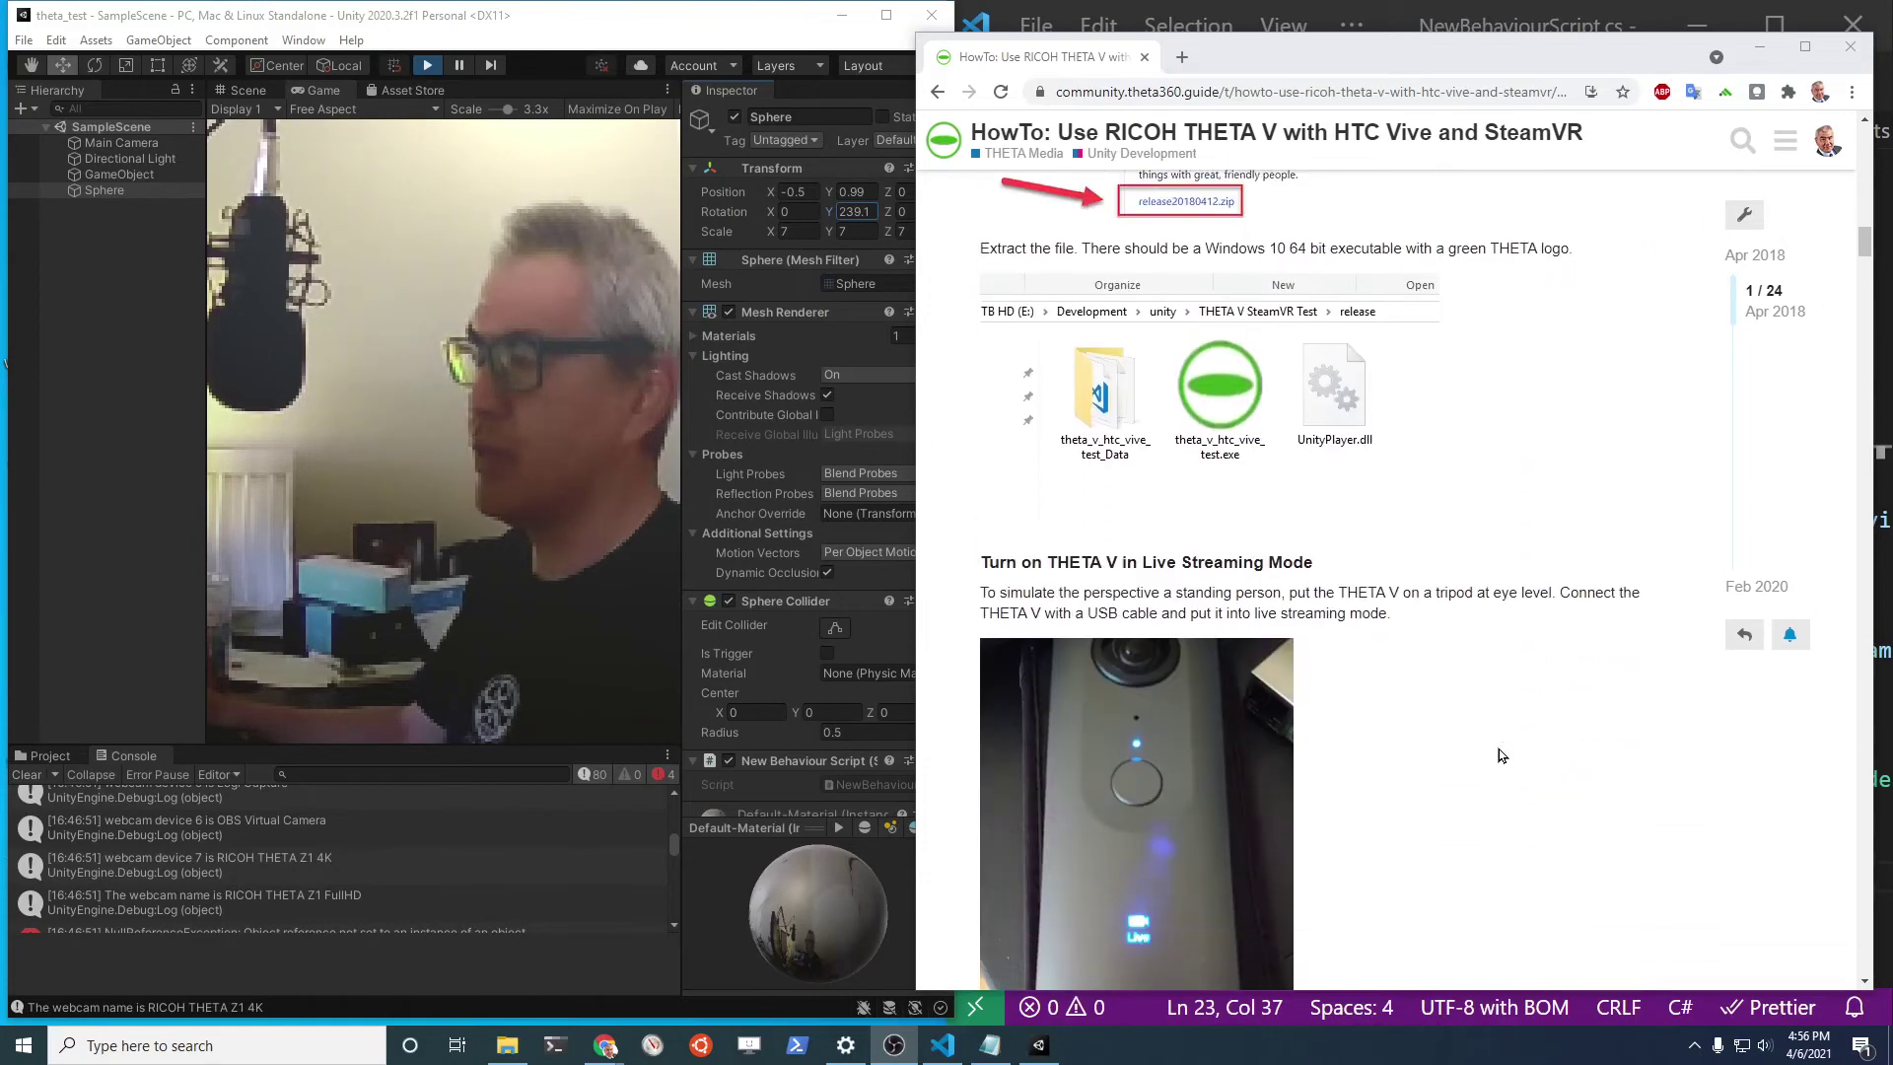
scroll(1495, 764, "down", 7)
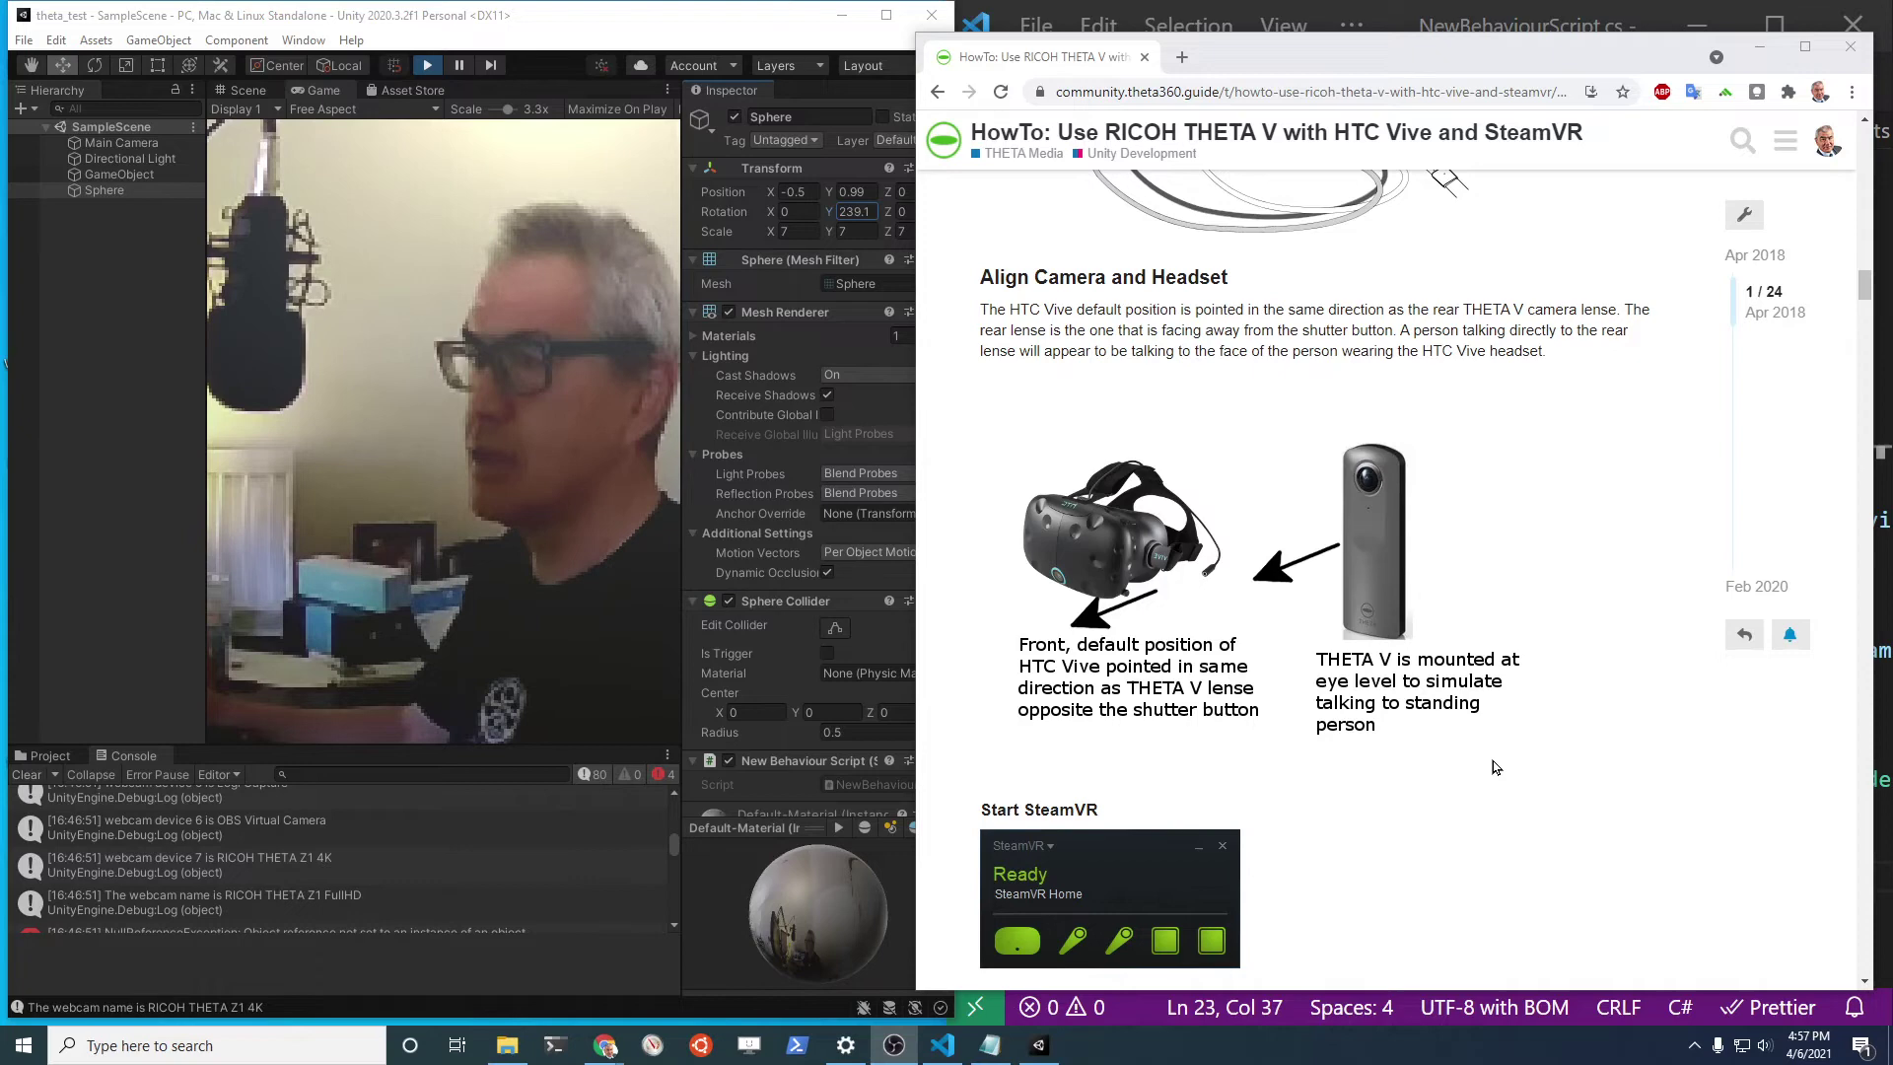
scroll(1496, 768, "down", 5)
scroll(1492, 779, "down", 10)
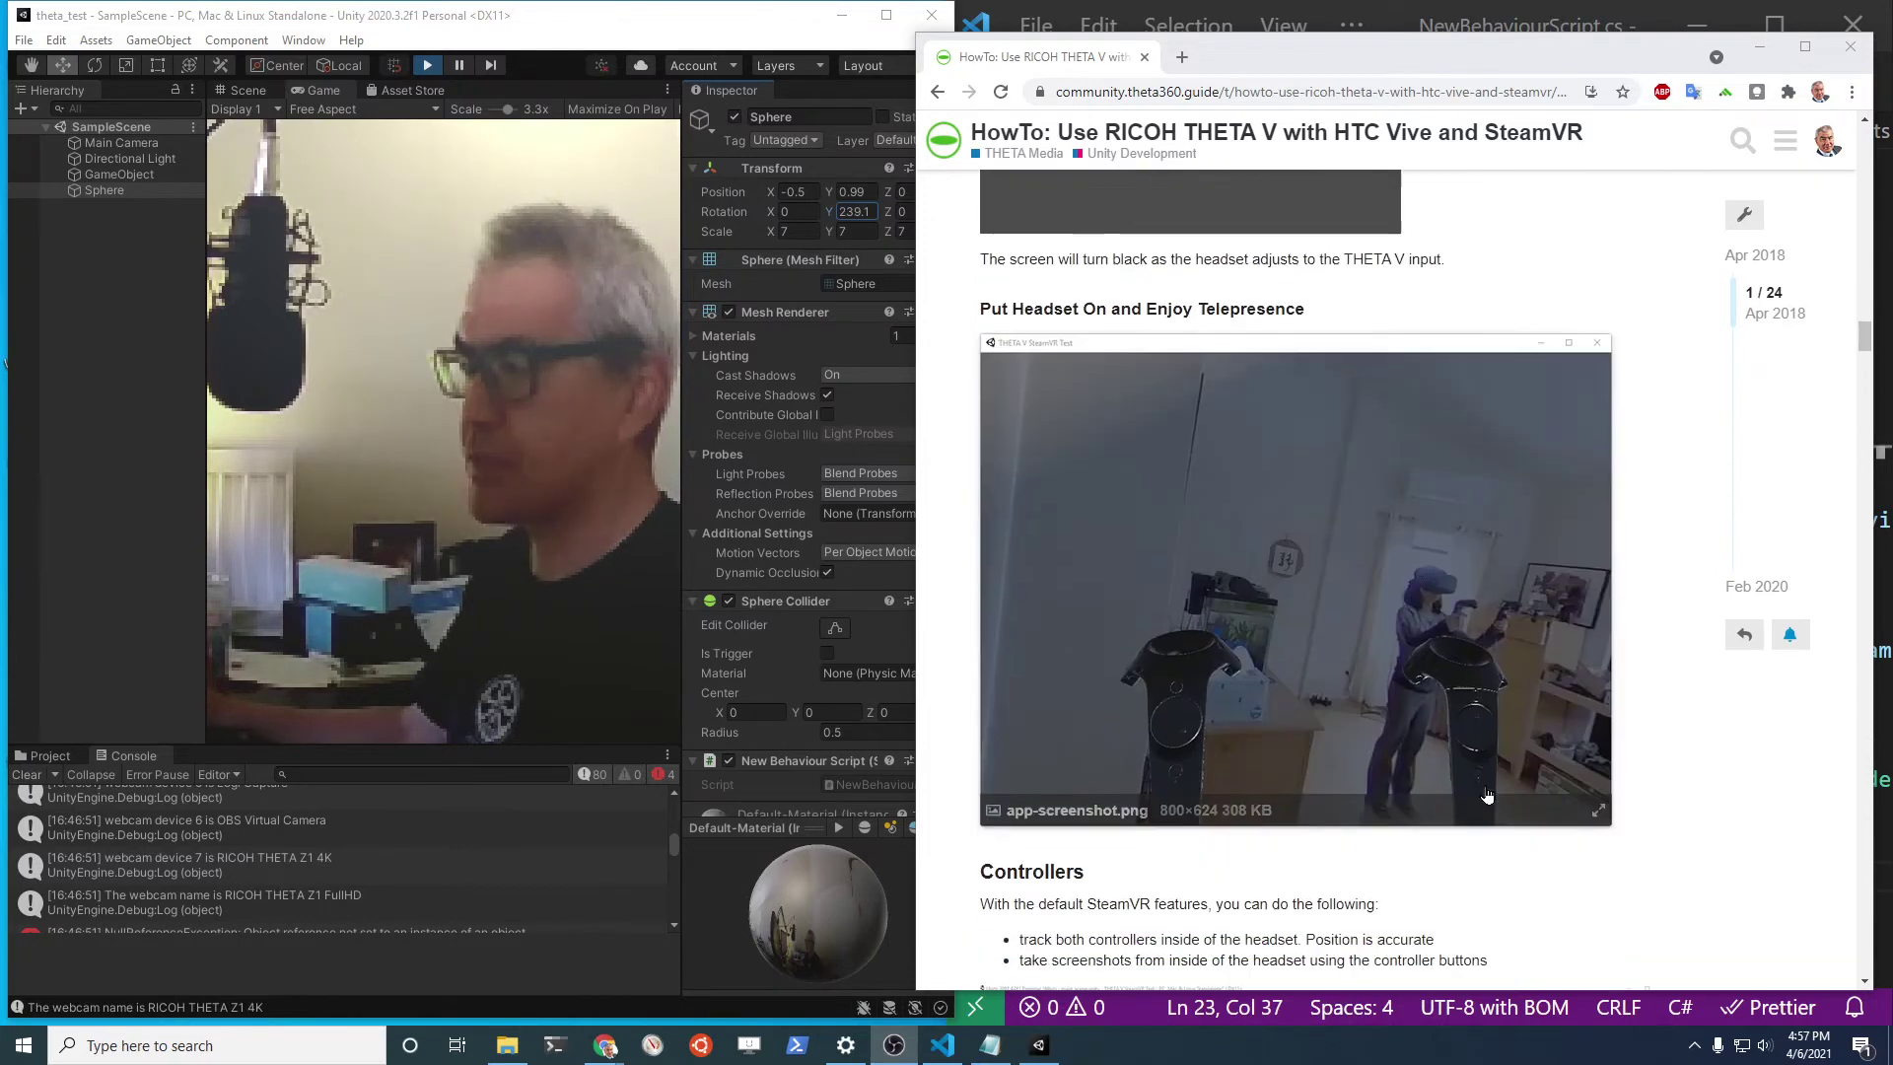
scroll(1486, 793, "down", 4)
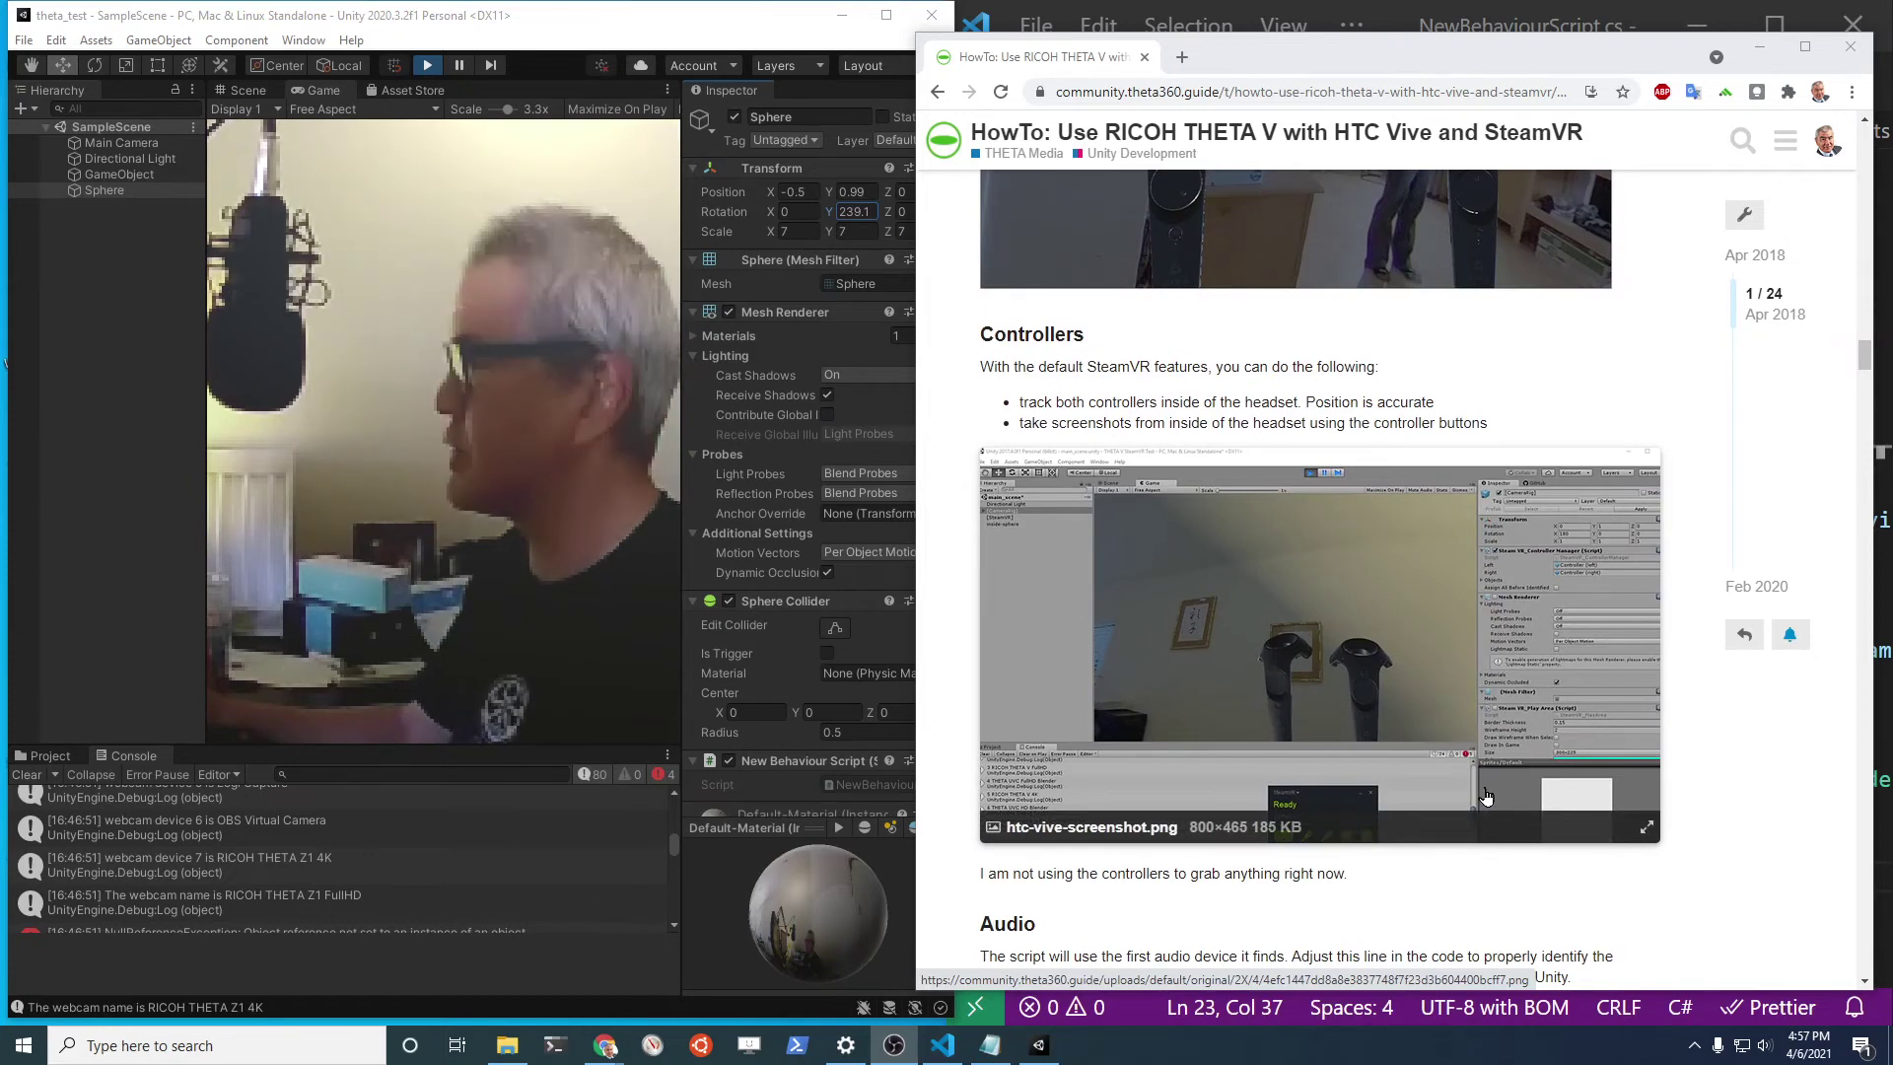
scroll(1486, 797, "down", 2)
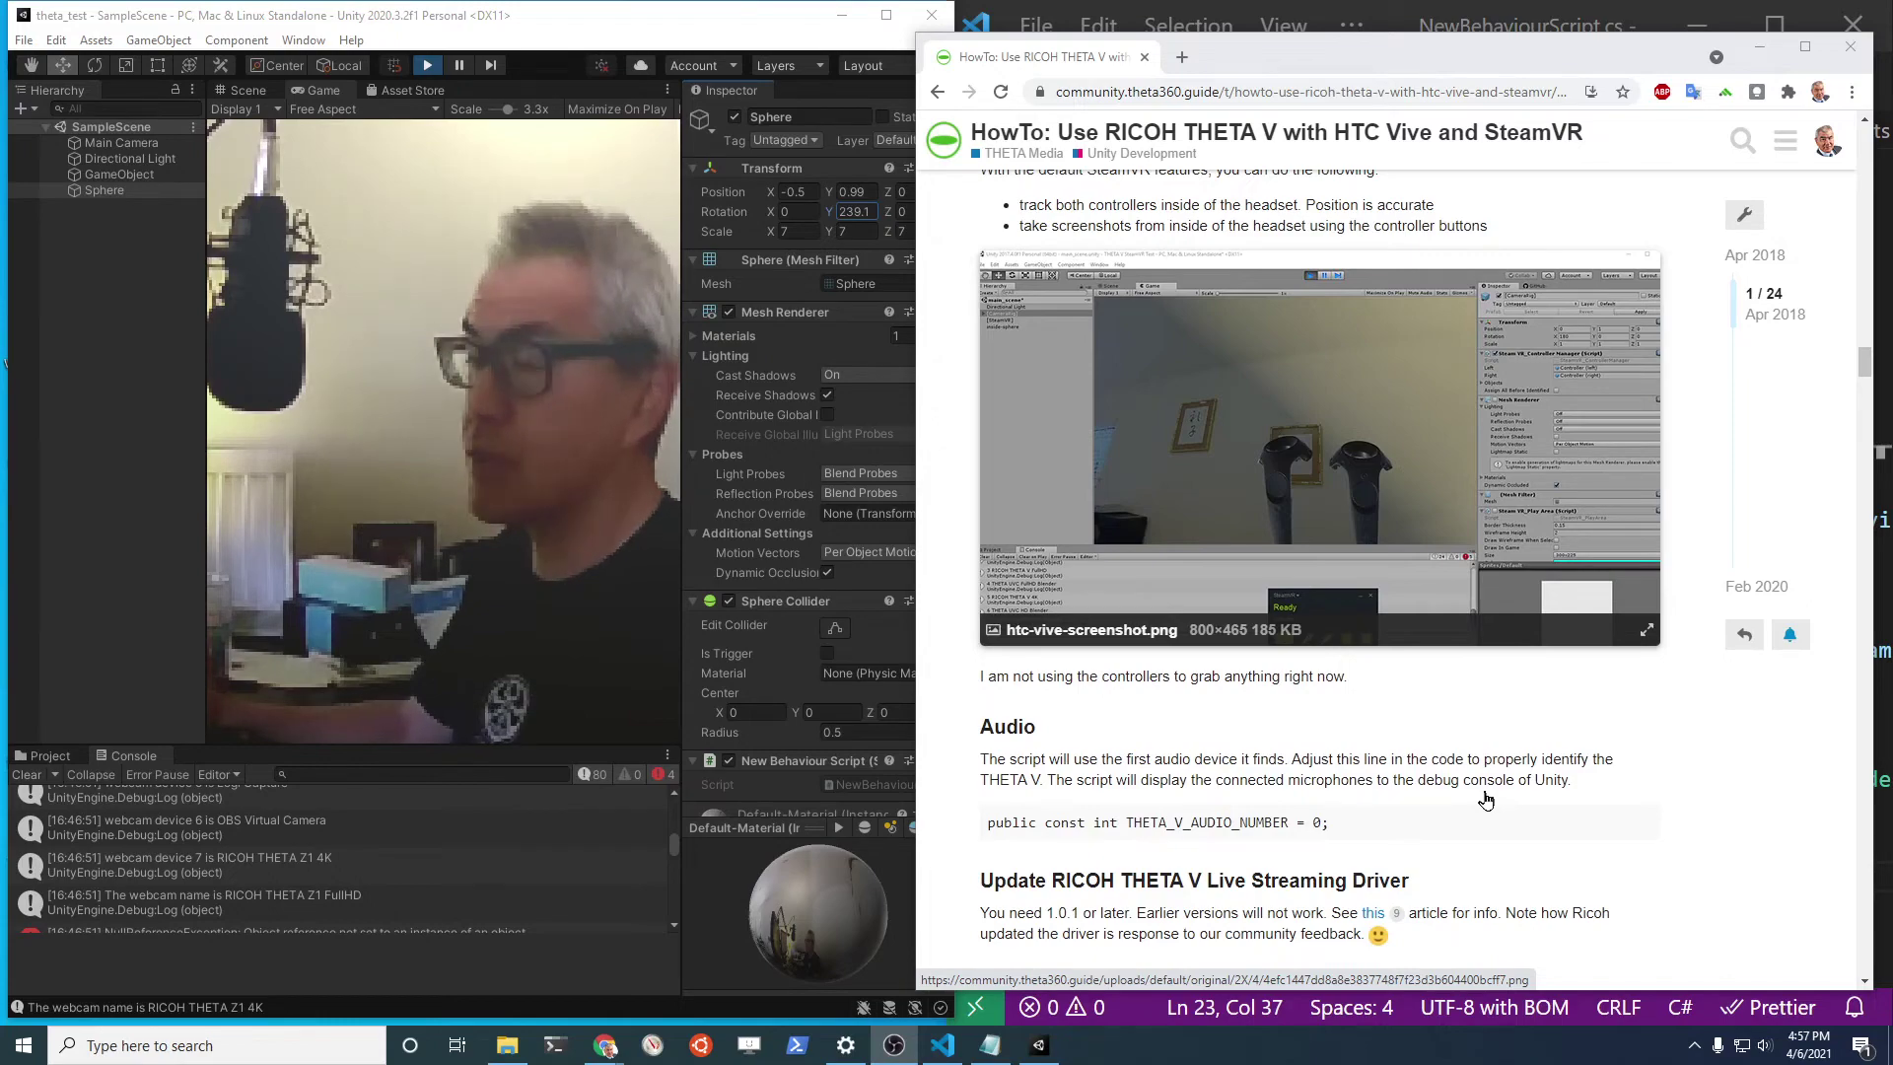
scroll(1484, 804, "down", 3)
scroll(1481, 801, "down", 20)
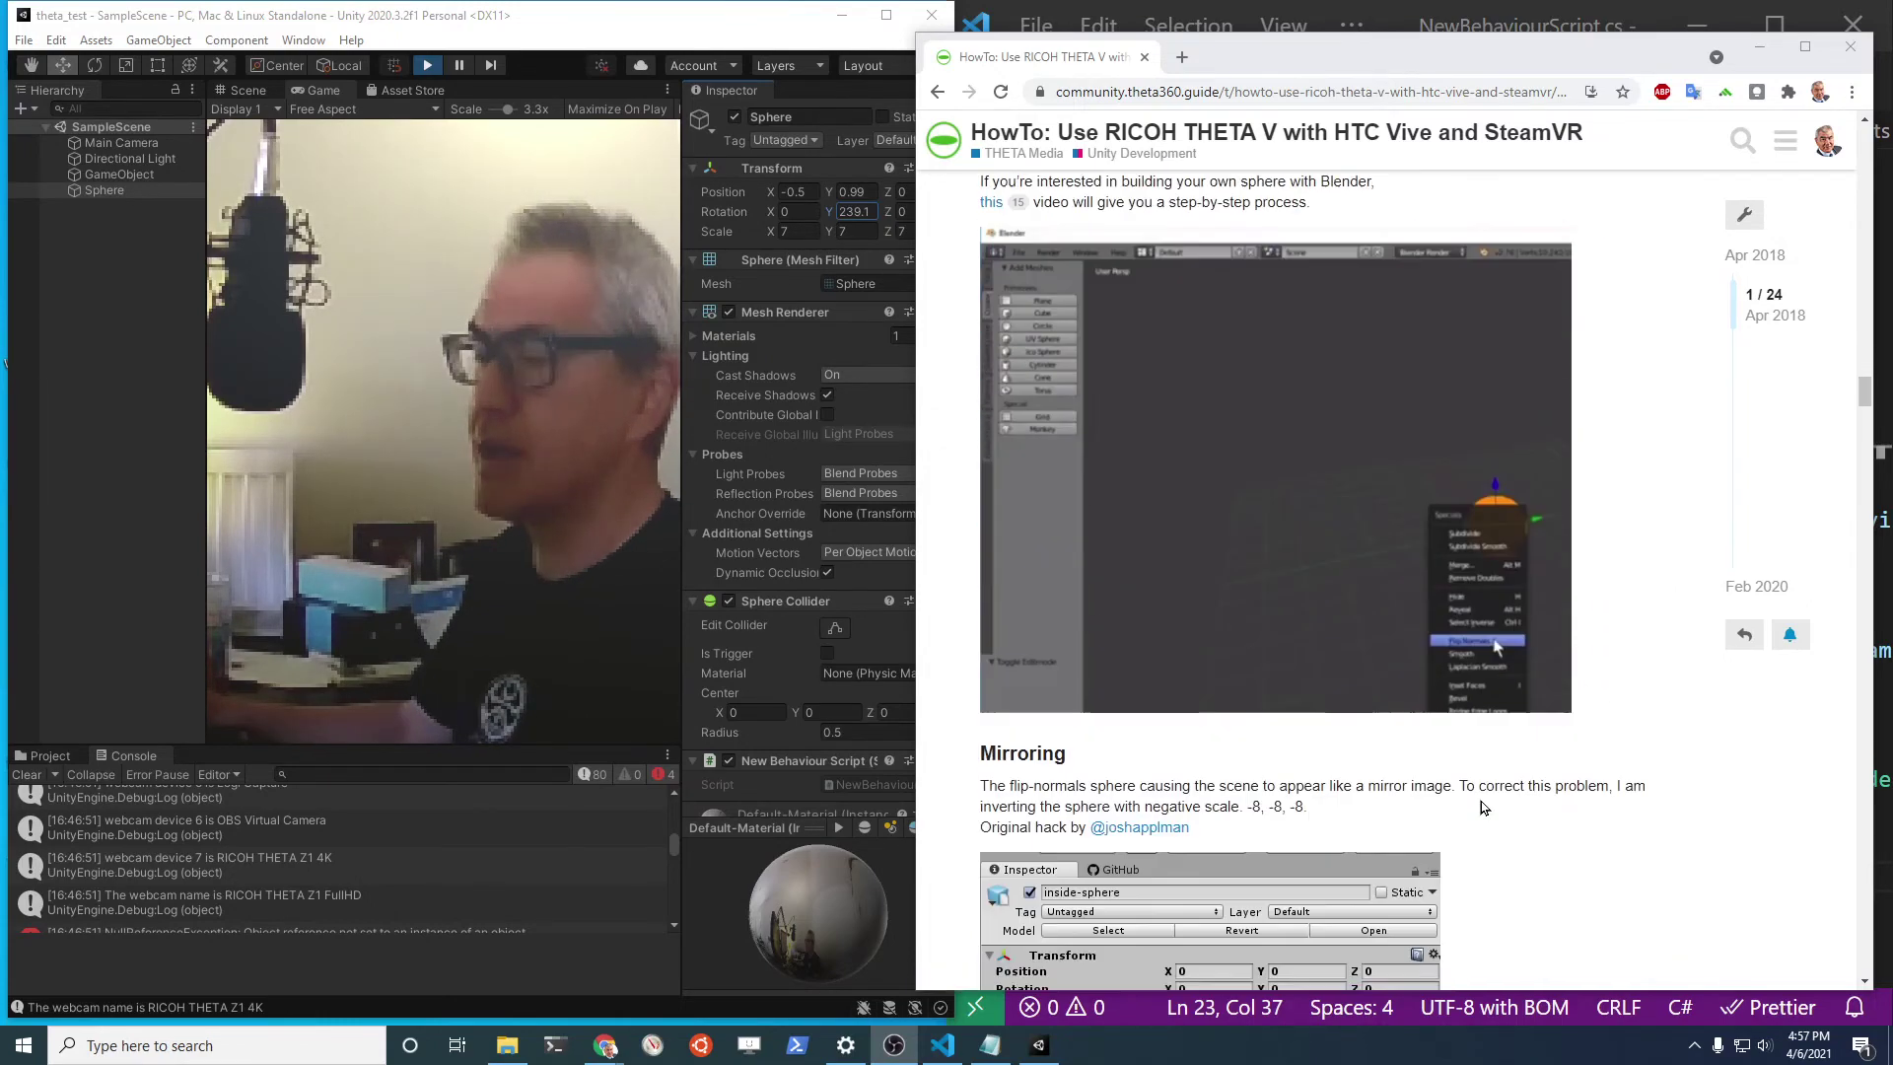
scroll(1478, 813, "down", 7)
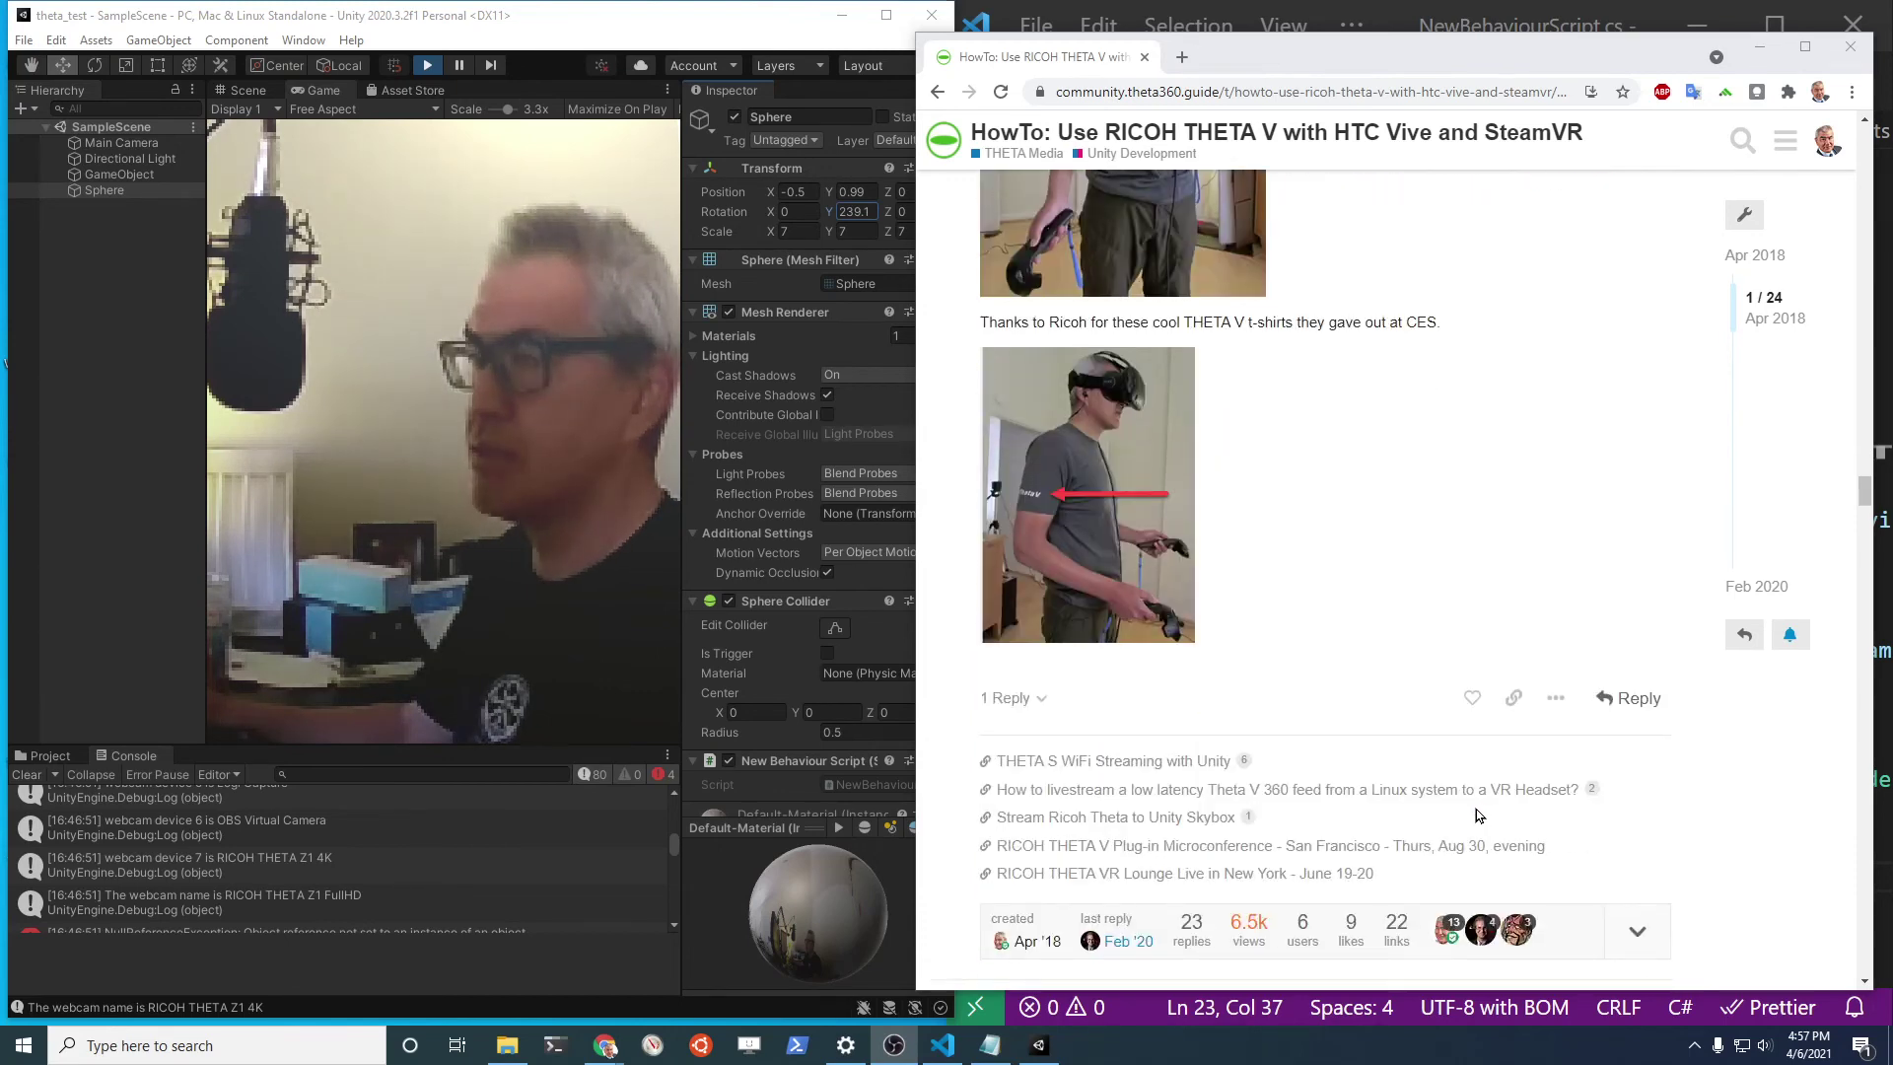
scroll(1498, 798, "down", 10)
Scroll the theta360.guide thread down to post 10 of 24, the August 2018 SIGGRAPH replies.
scroll(1514, 785, "down", 2)
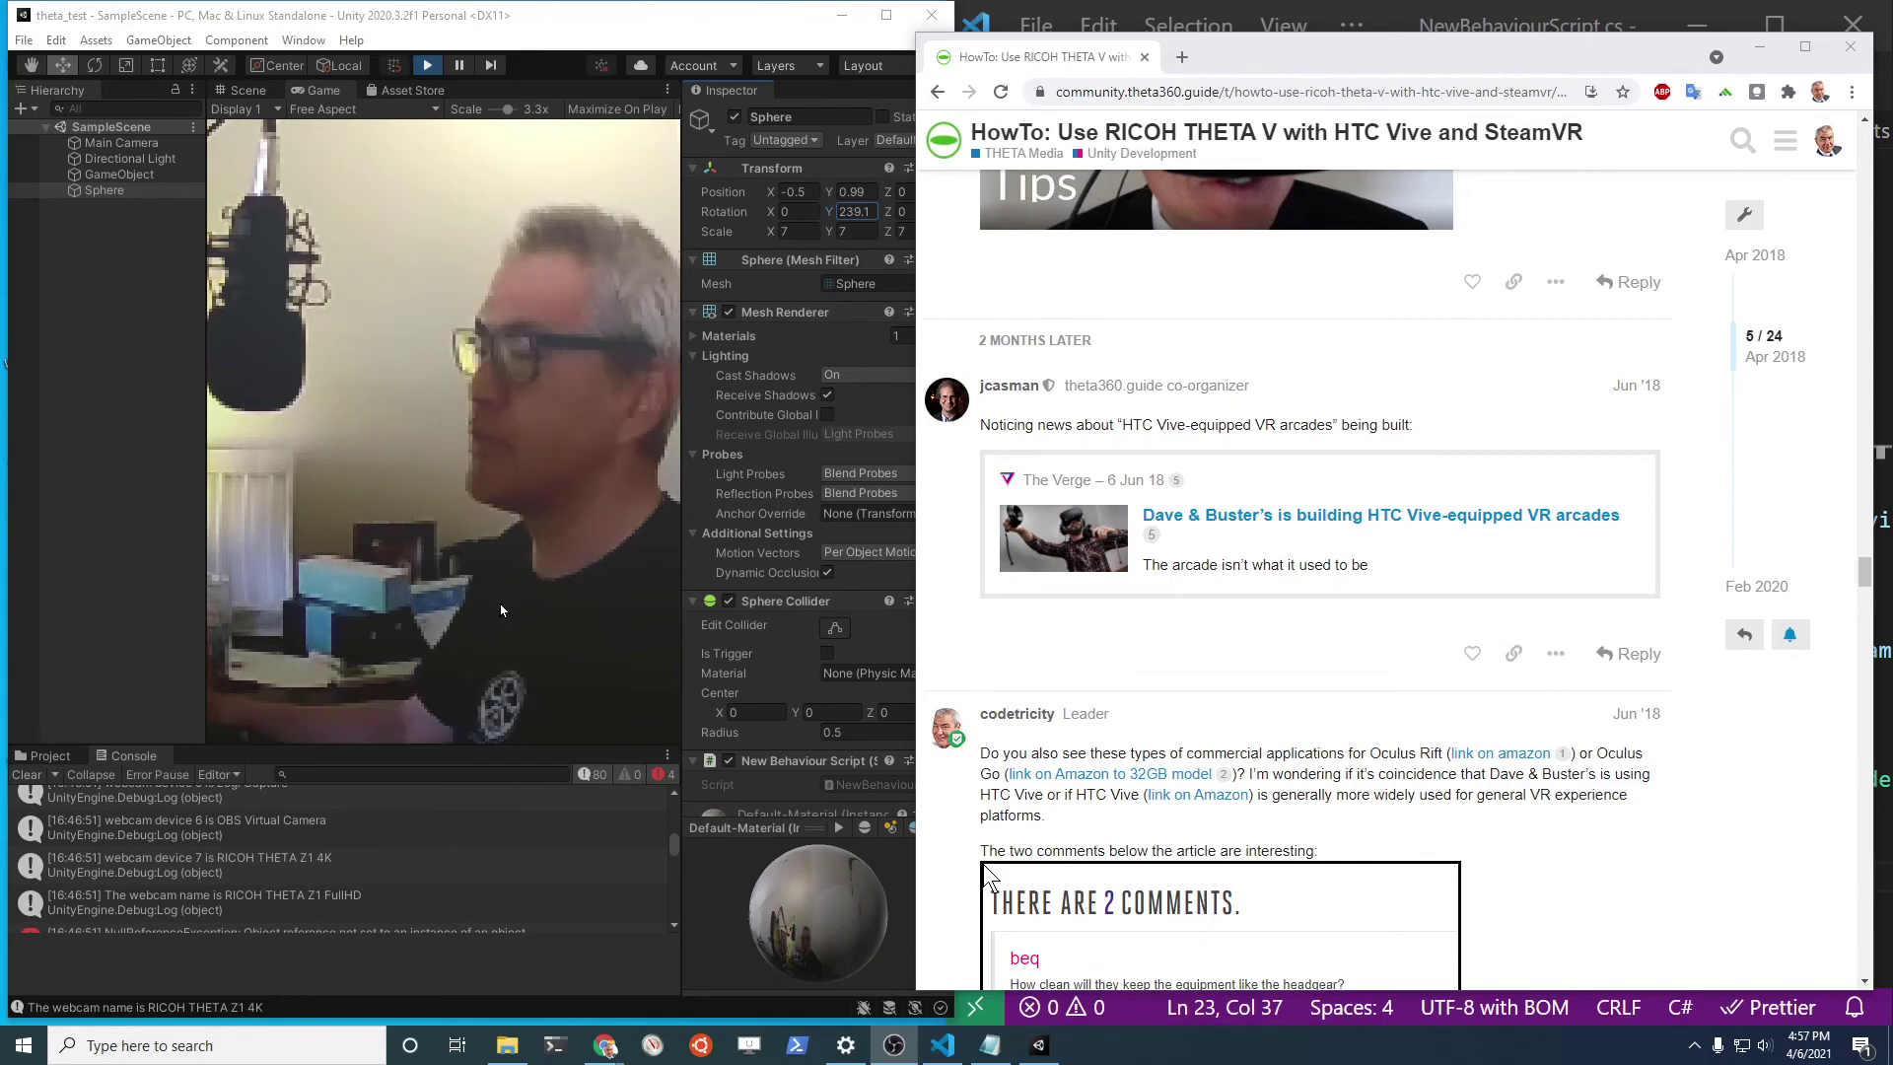
scroll(984, 863, "down", 15)
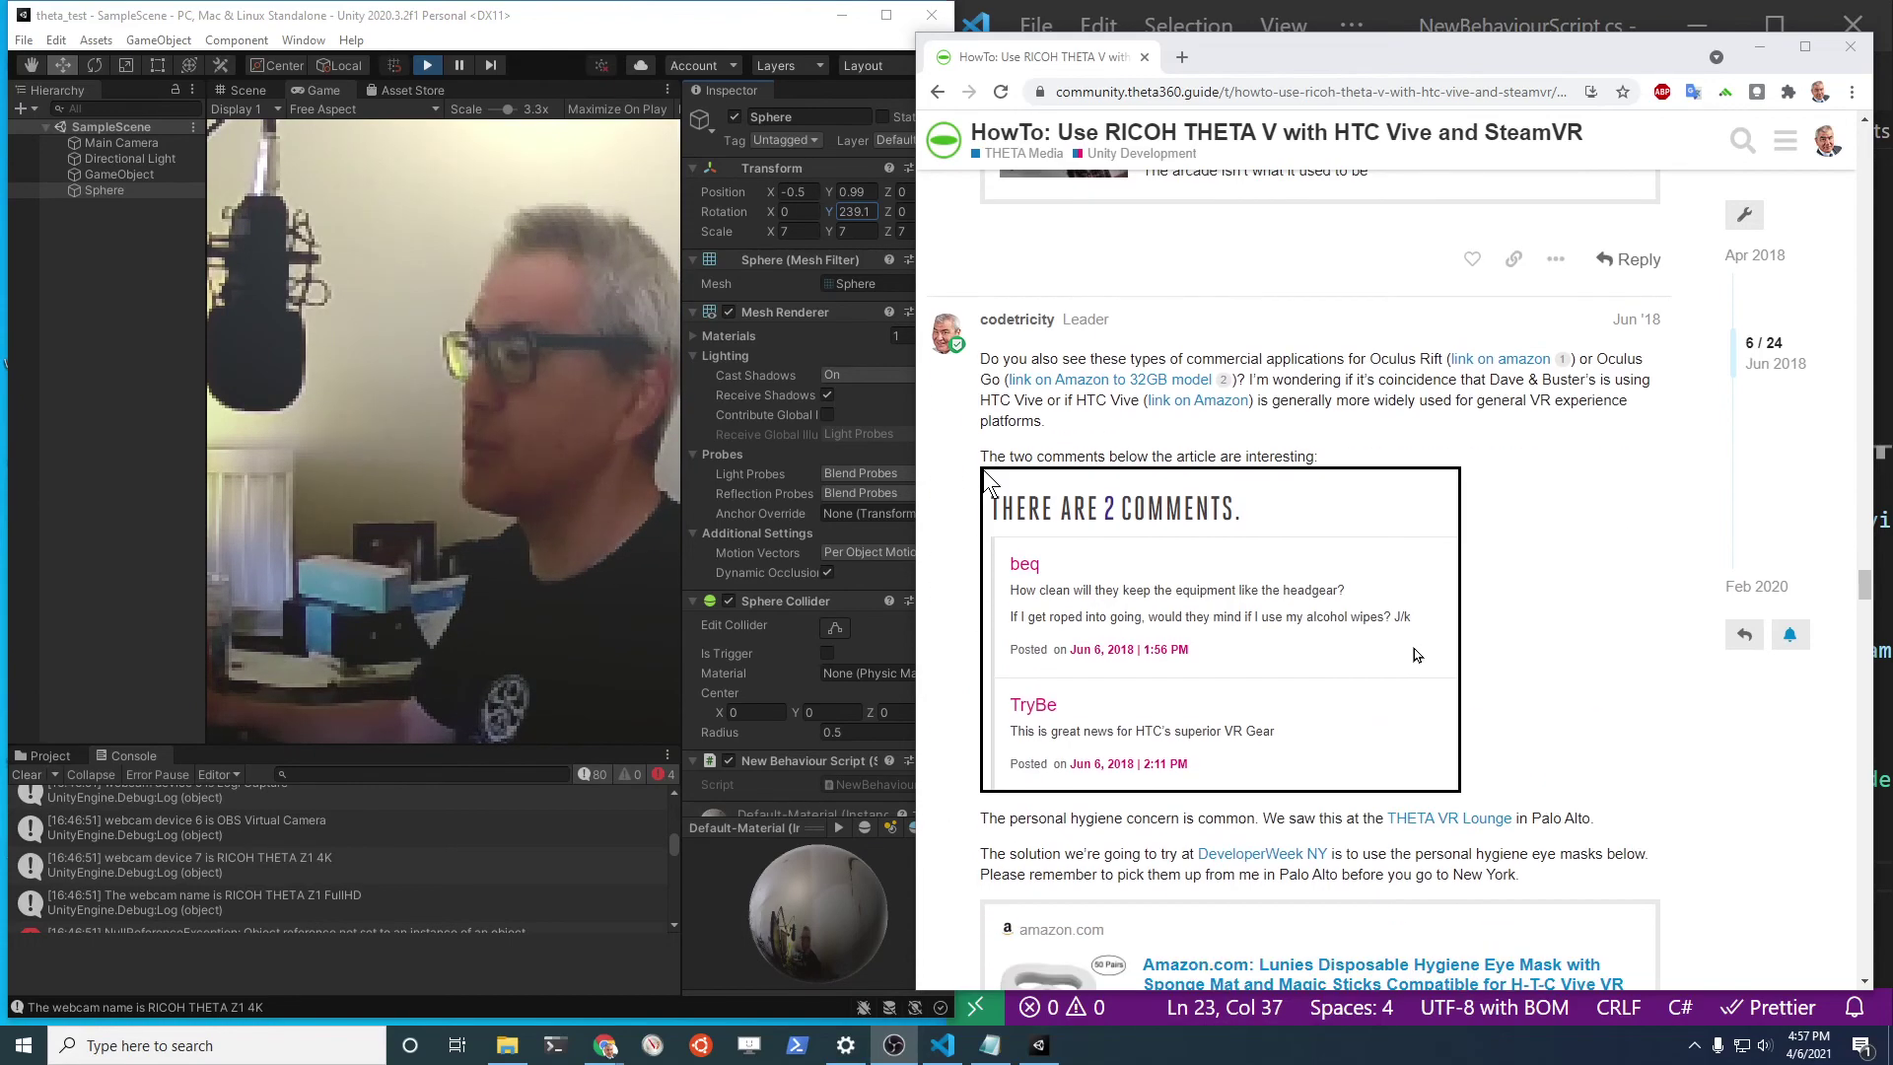
scroll(1412, 652, "down", 4)
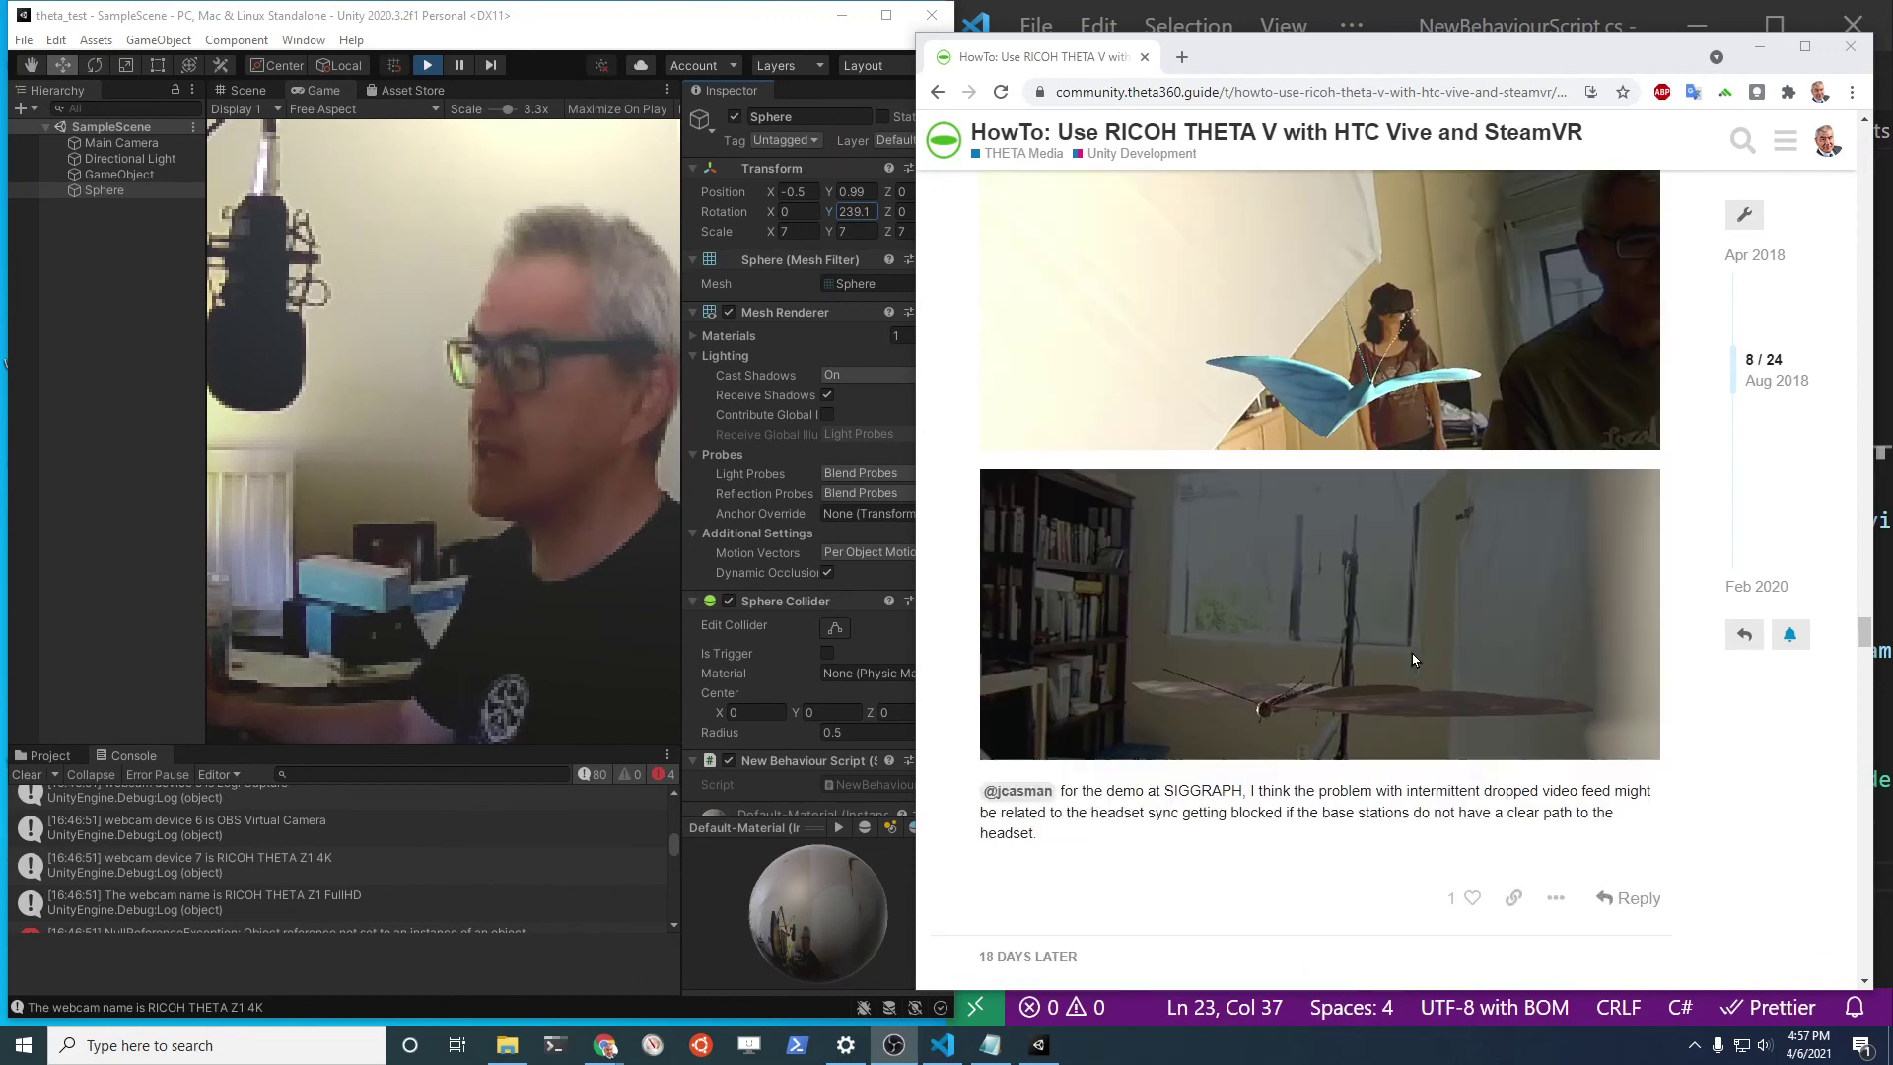
scroll(1412, 650, "up", 5)
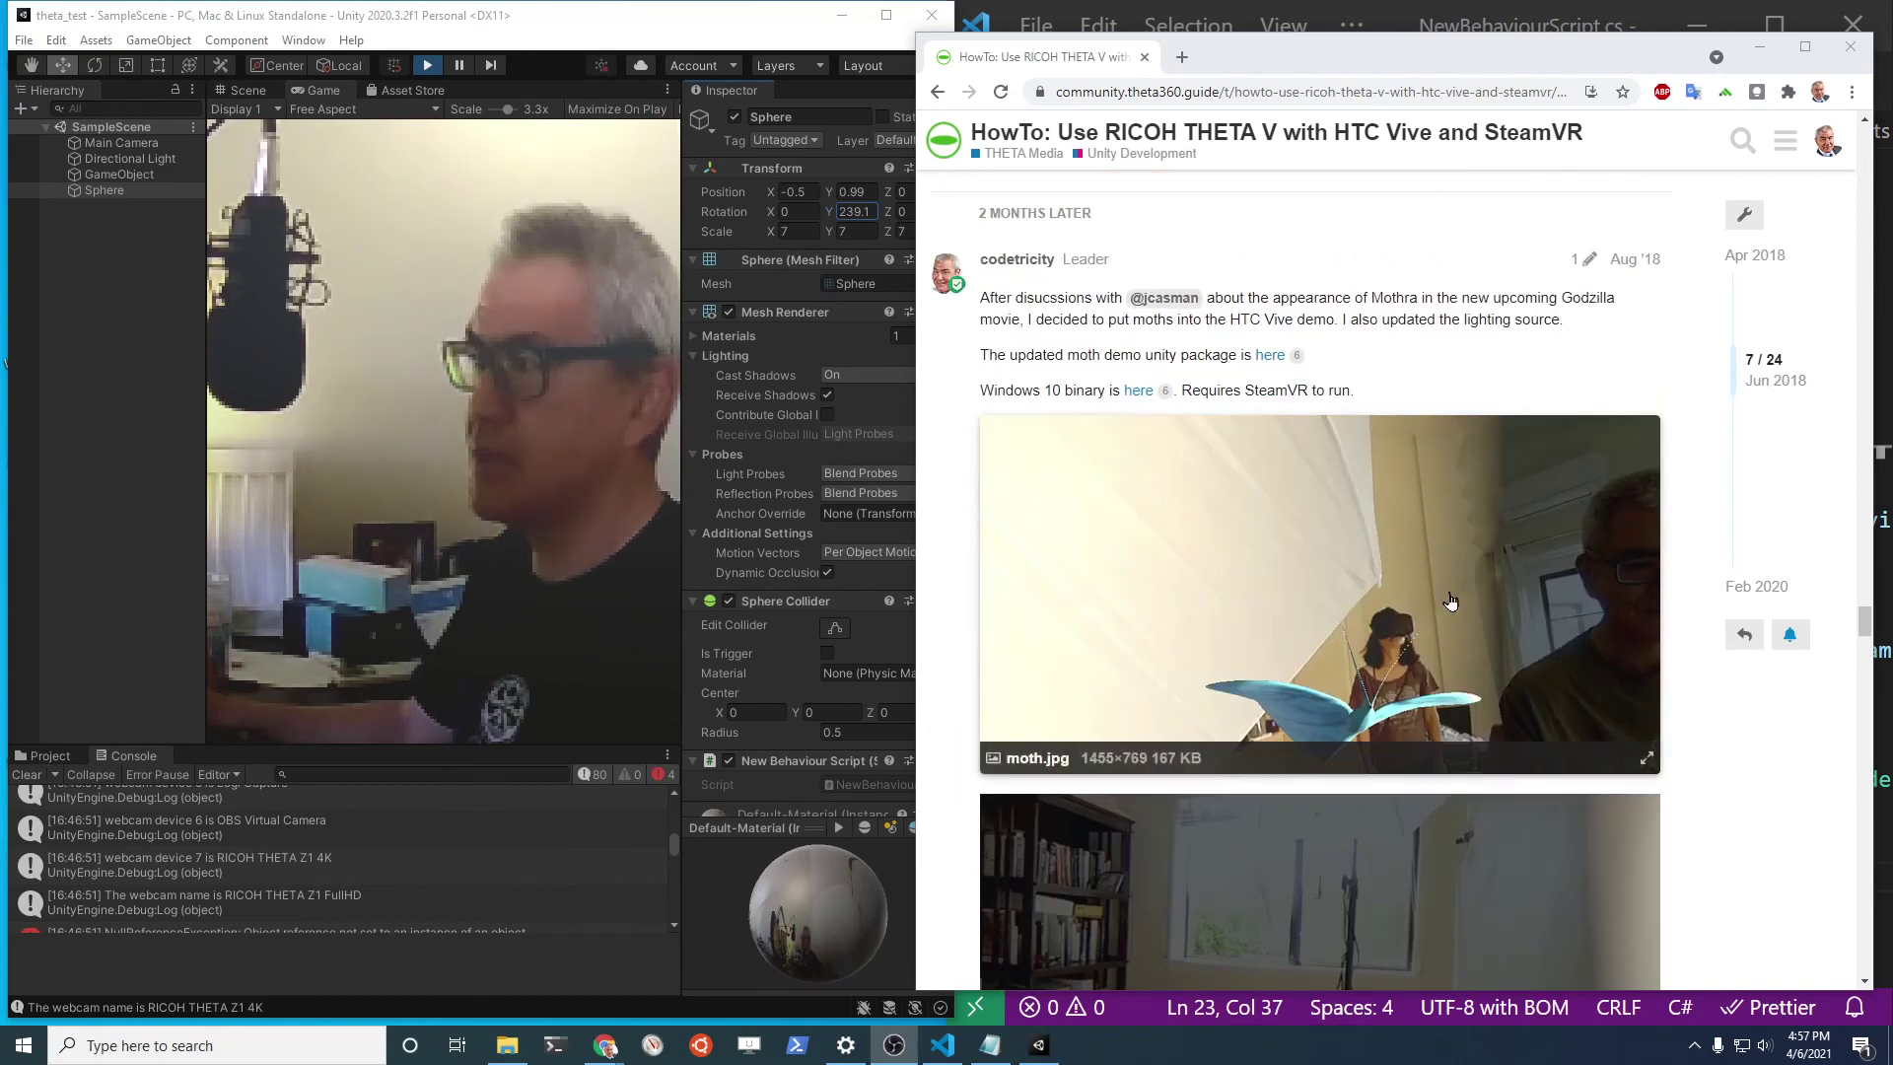
scroll(1412, 648, "down", 4)
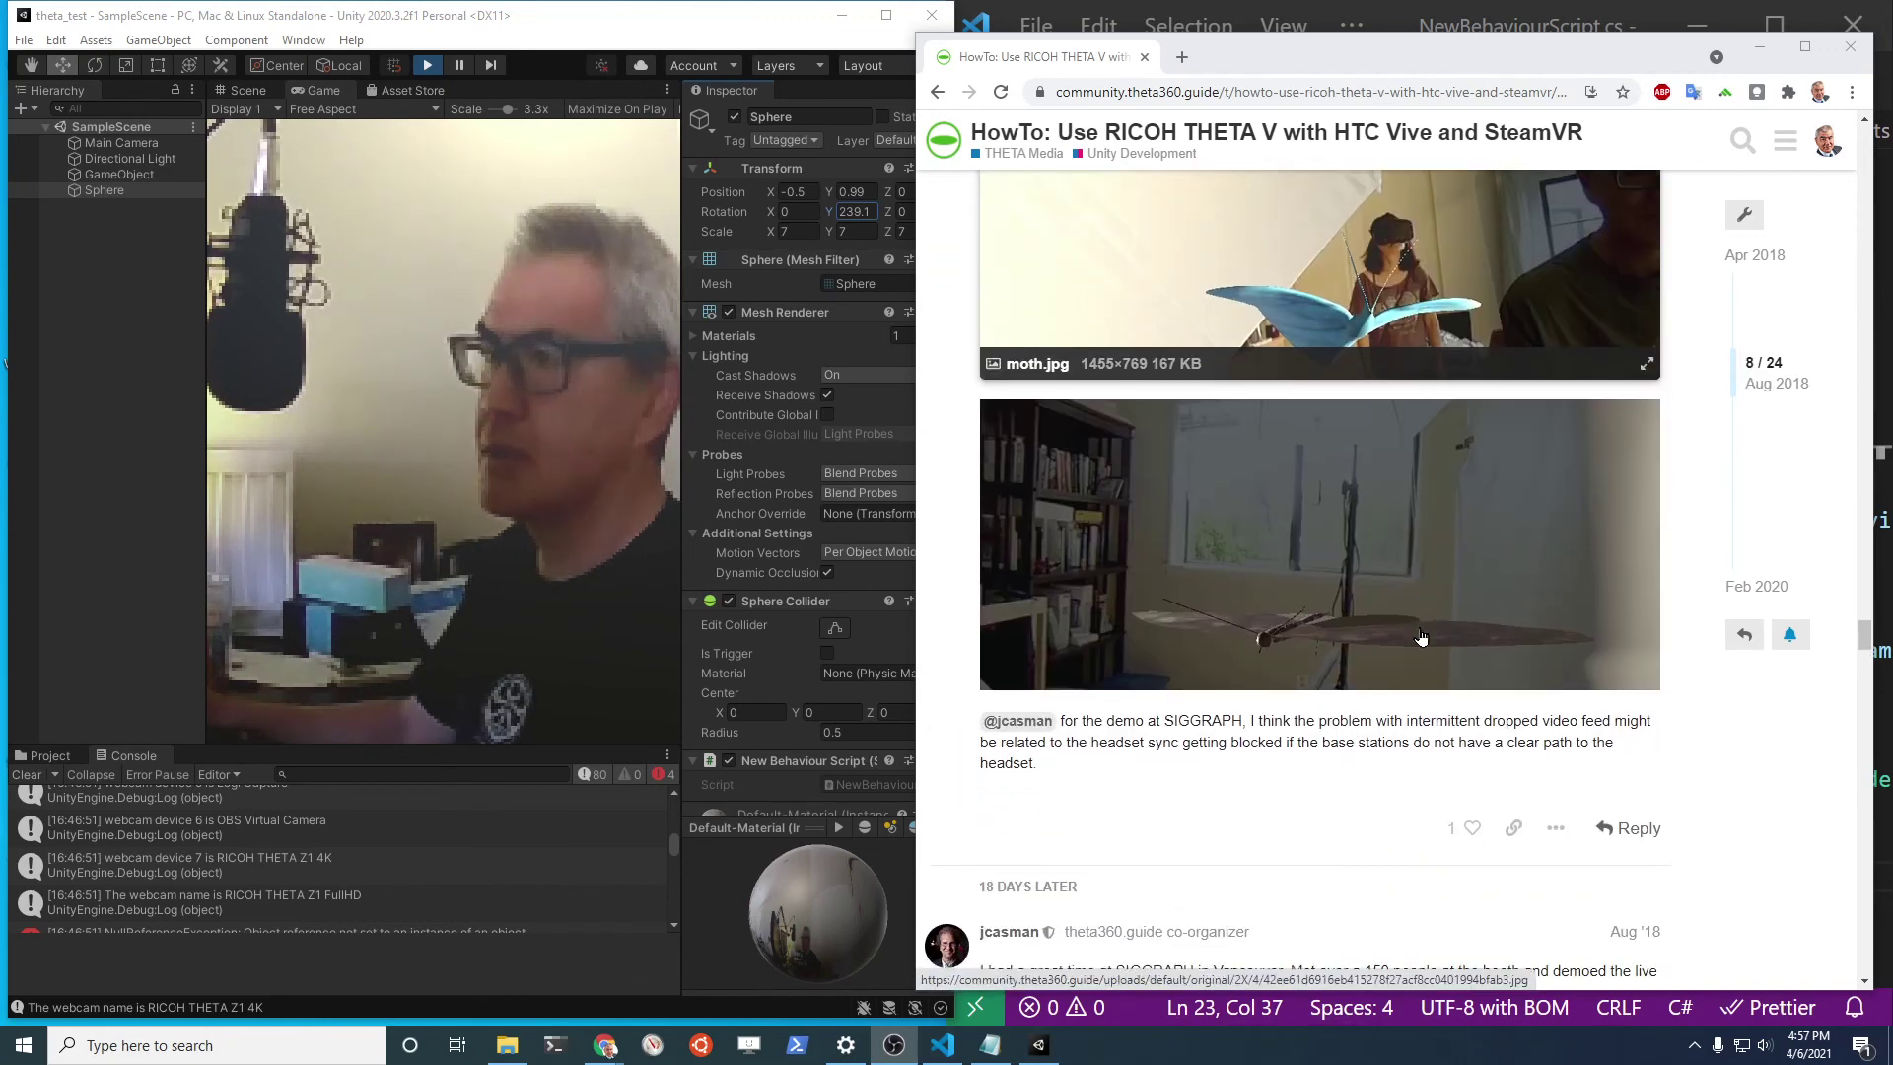
scroll(1422, 630, "down", 8)
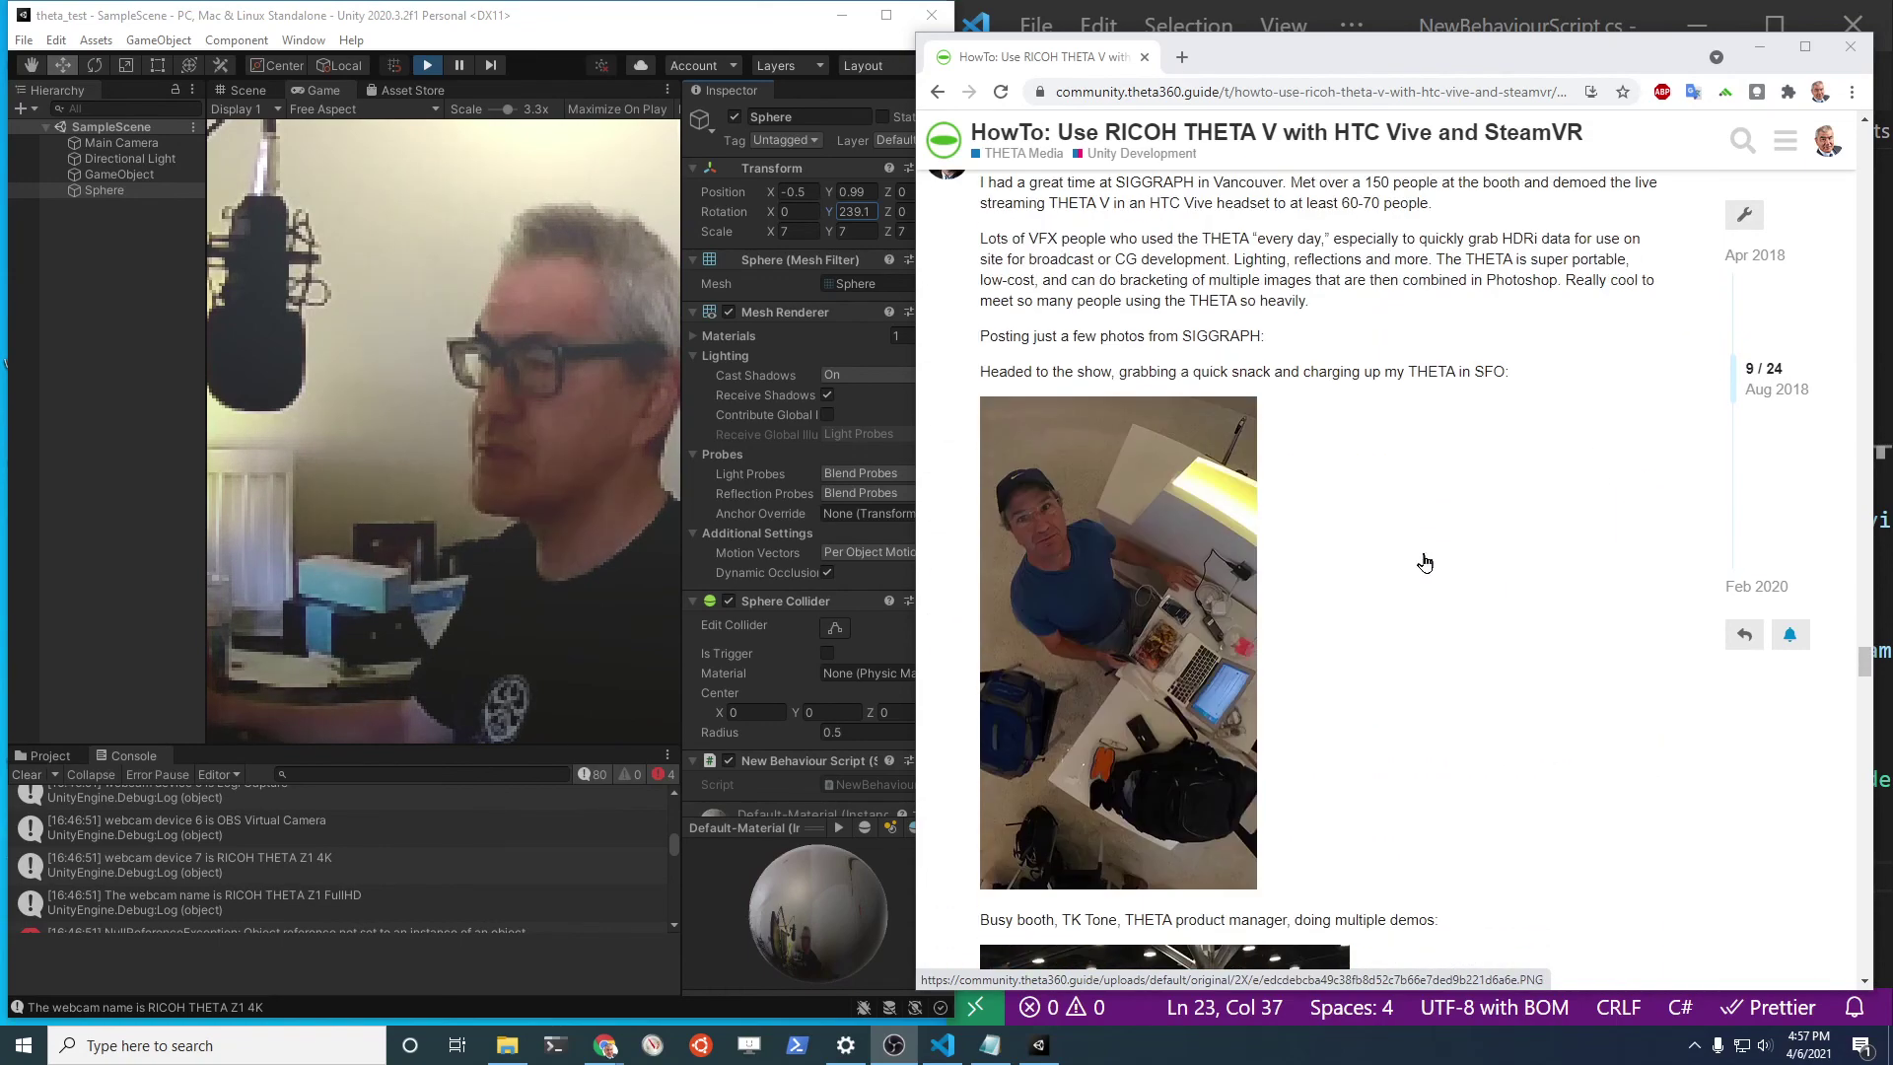
scroll(1425, 562, "down", 9)
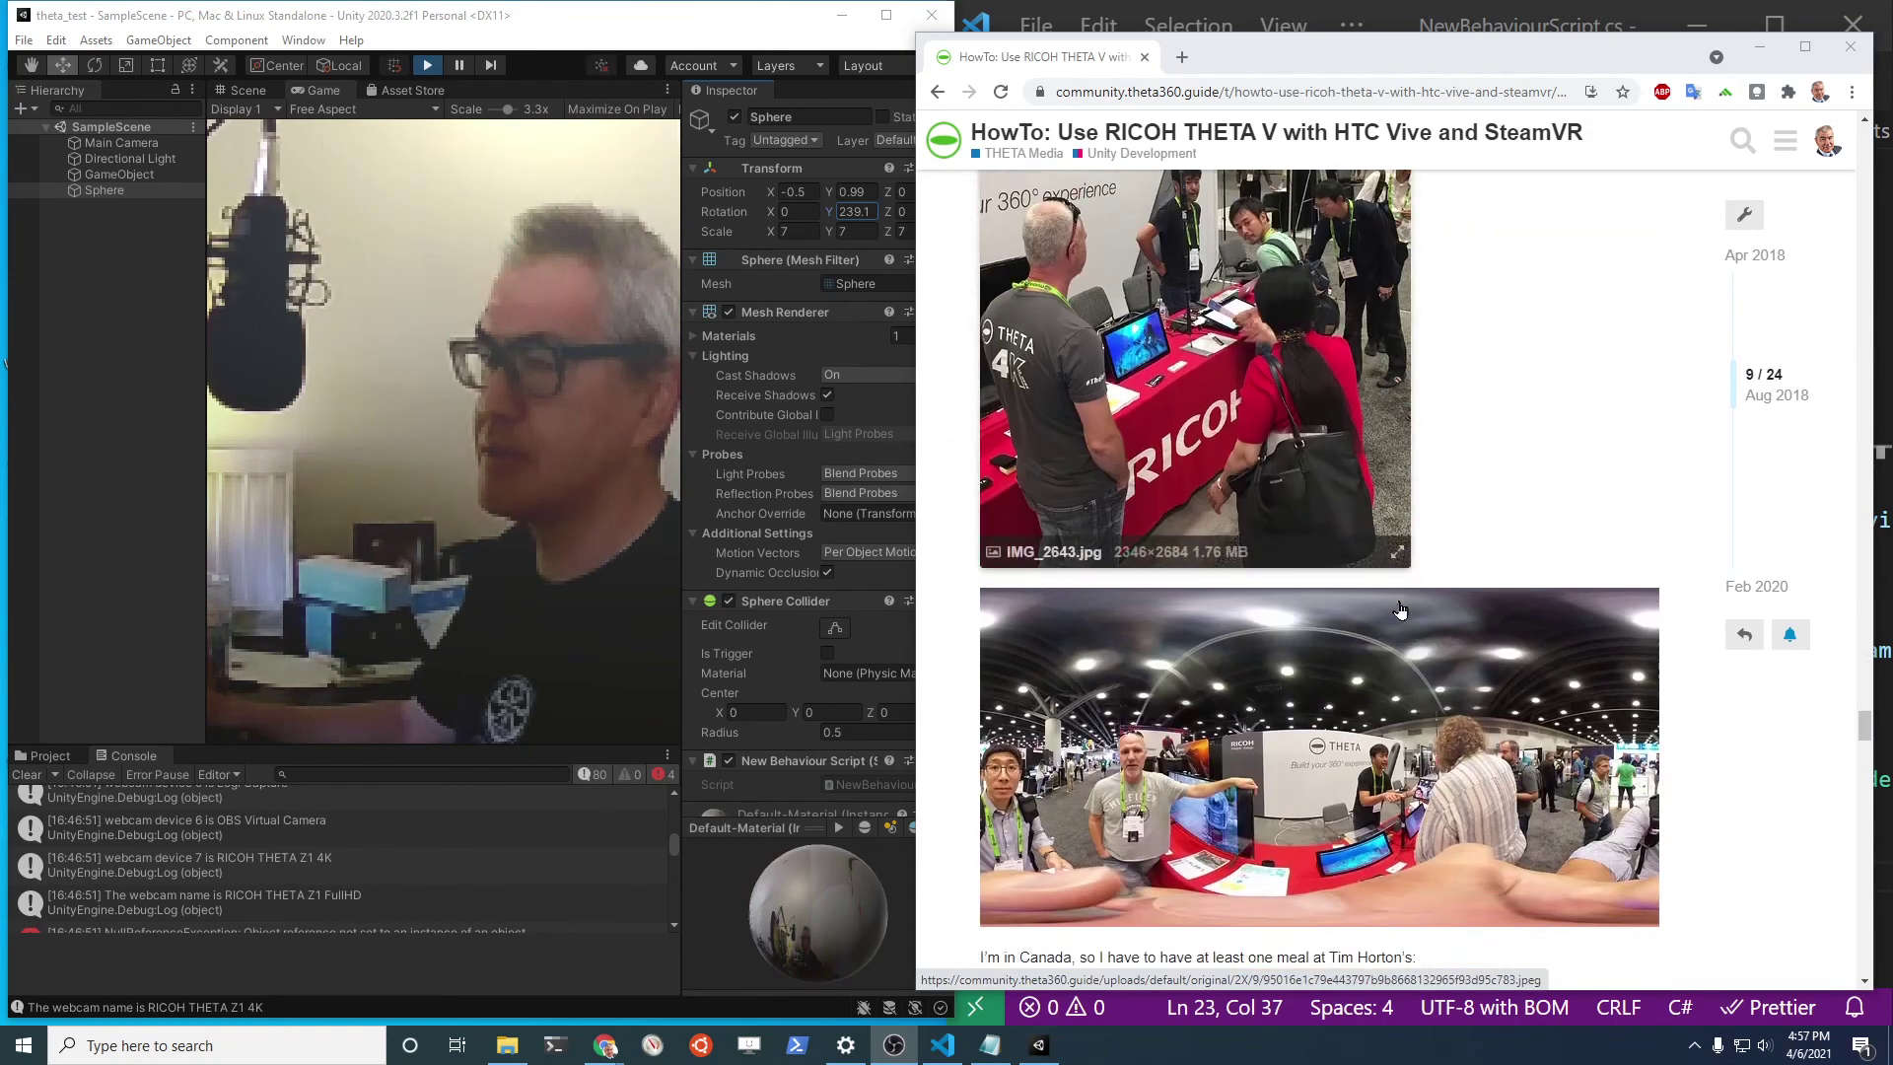
scroll(1390, 621, "down", 10)
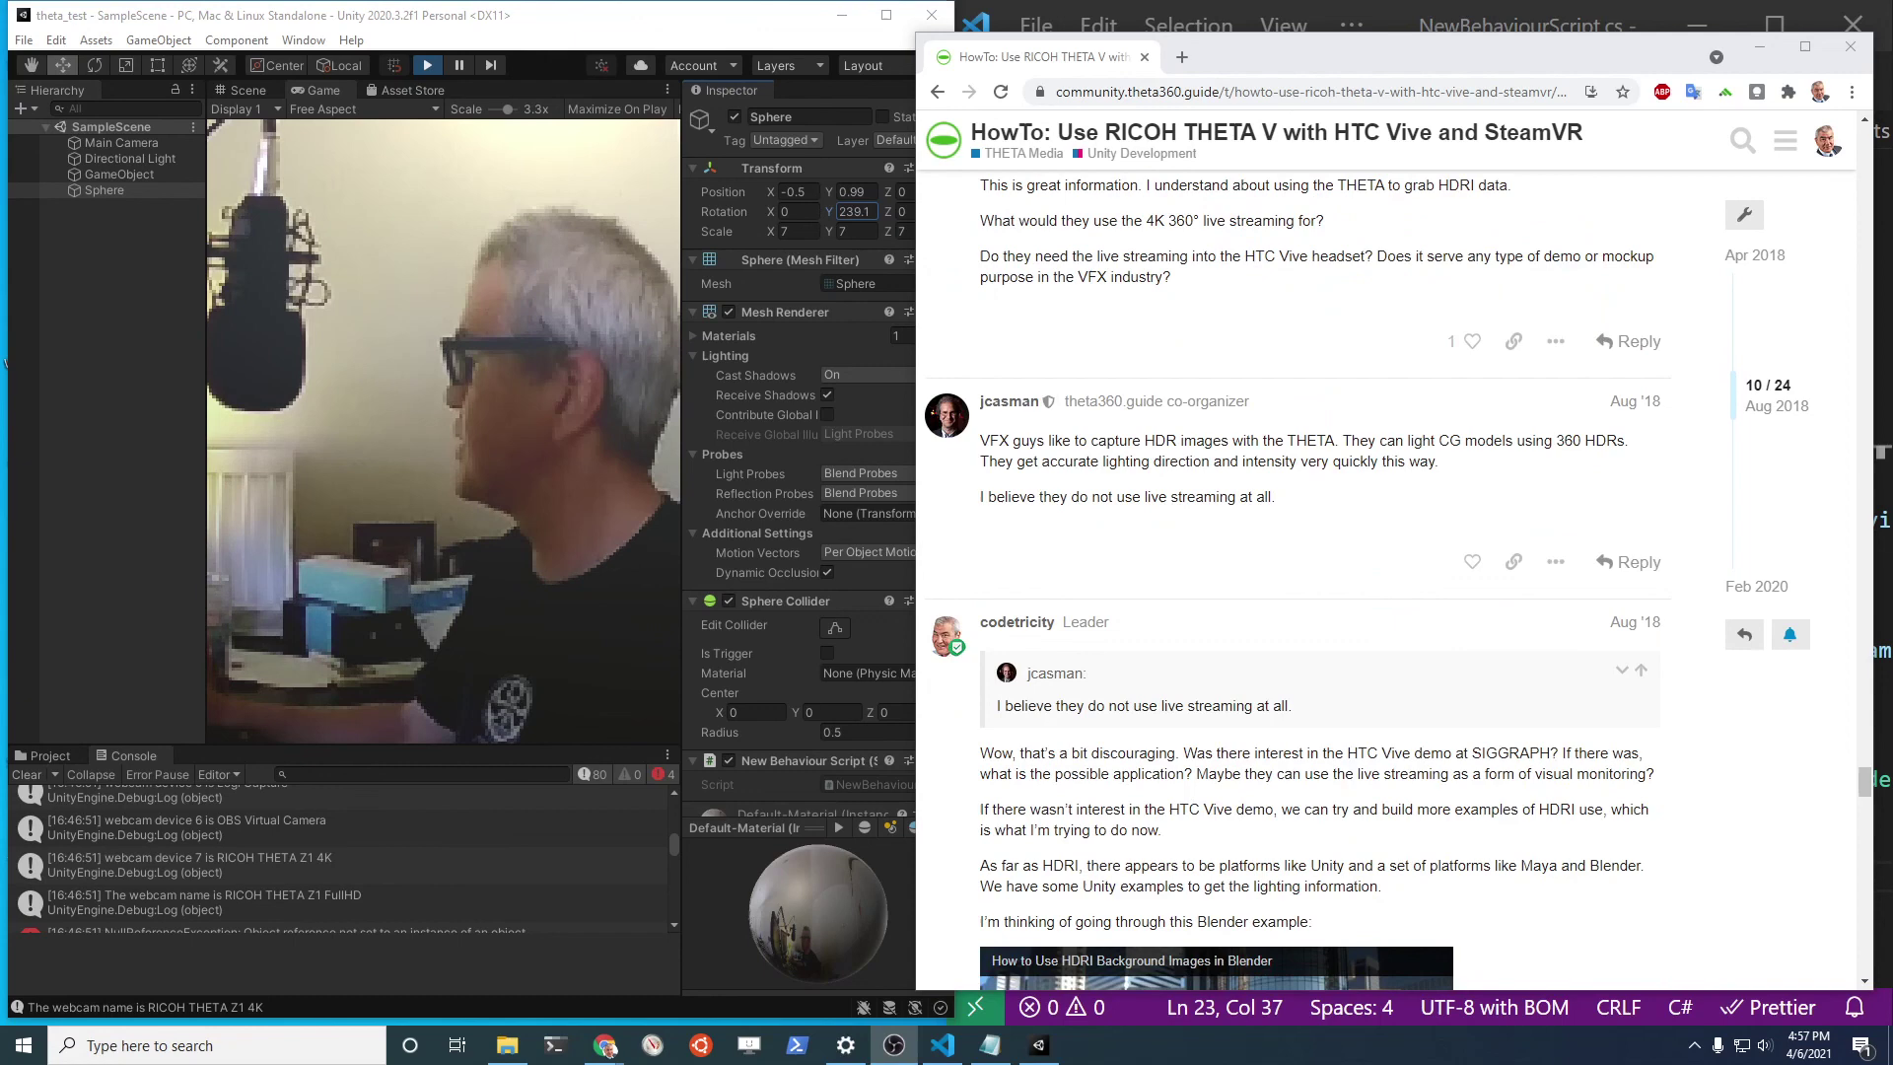